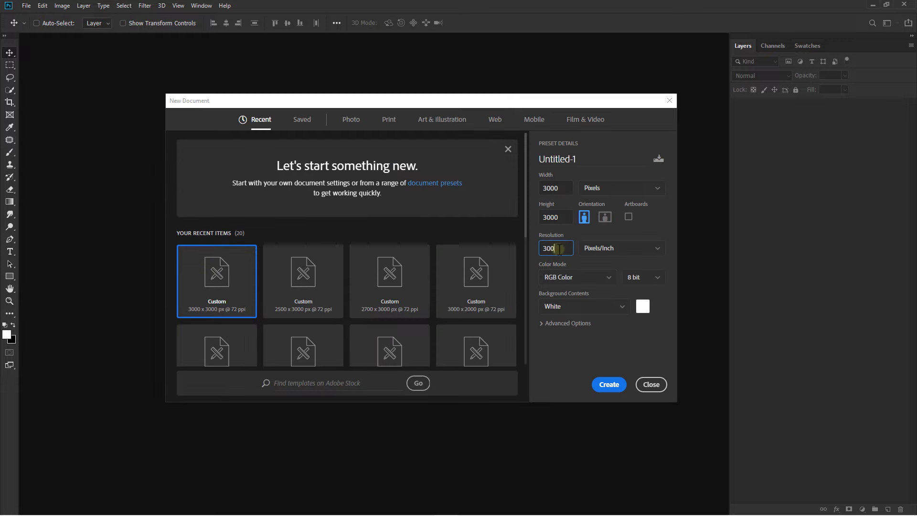
Create a new 3000 × 3000 pixel RGB document at 300 pixels/inch with a white background.
click(564, 217)
click(564, 188)
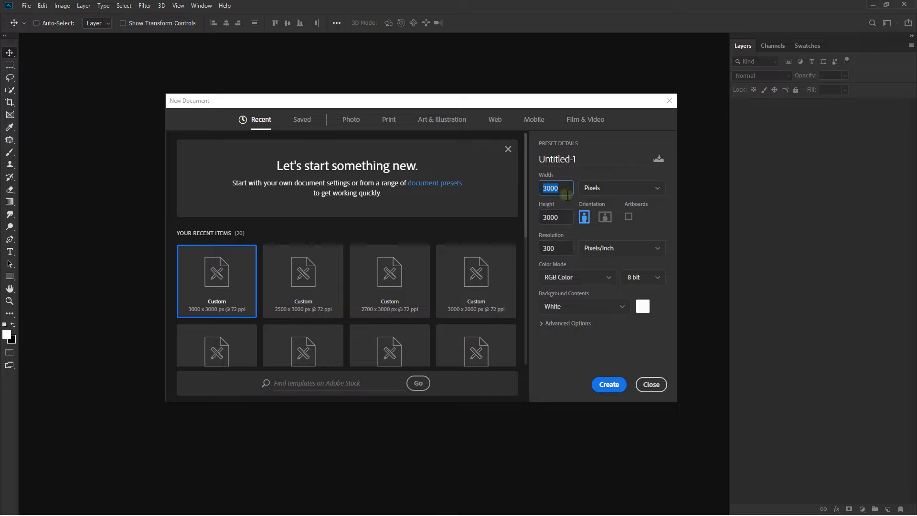
click(616, 384)
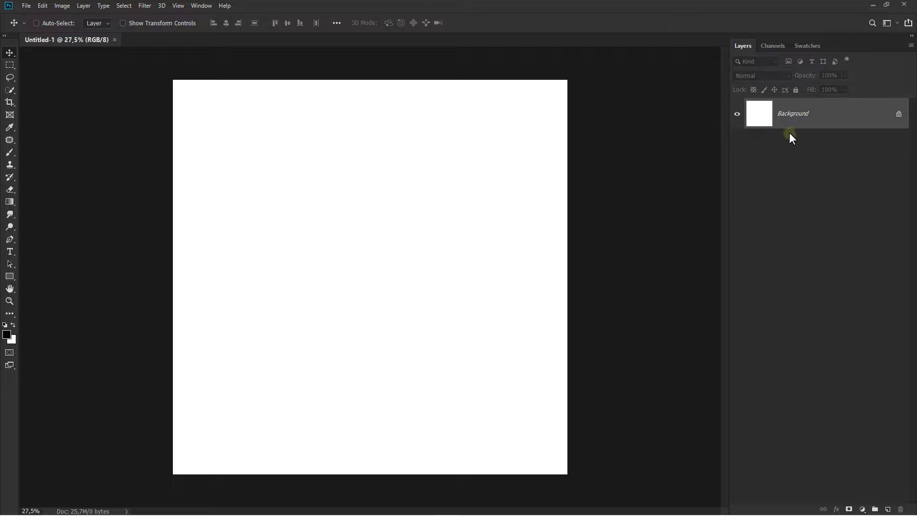
Add a Solid Color fill layer above the background in dark golden brown #624500.
click(861, 508)
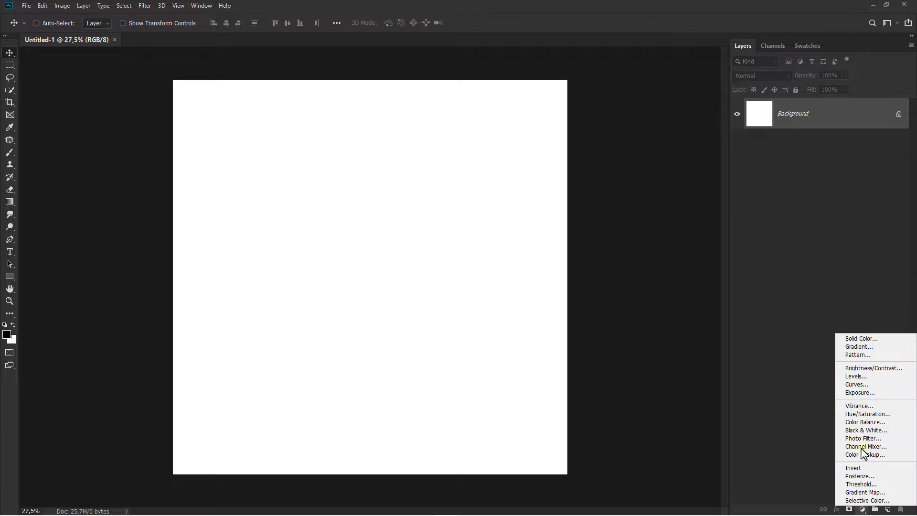
click(863, 340)
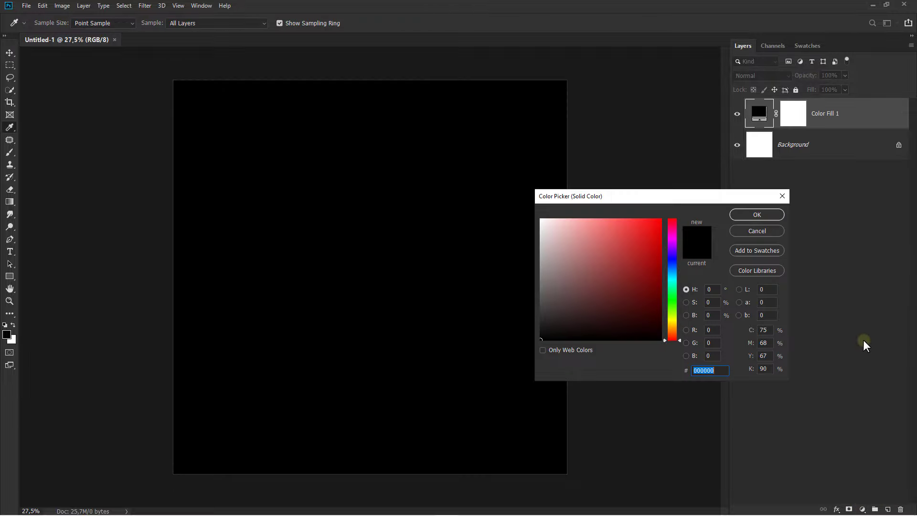
click(664, 285)
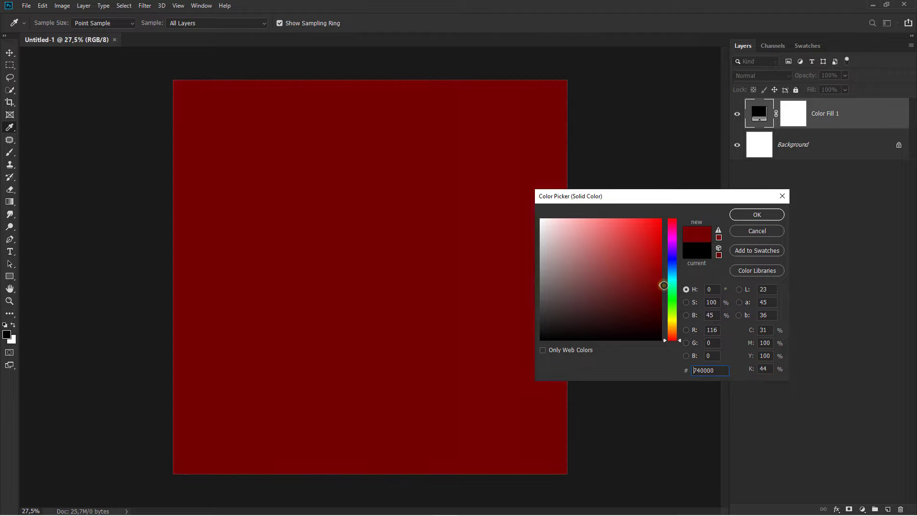
drag(664, 285, 661, 294)
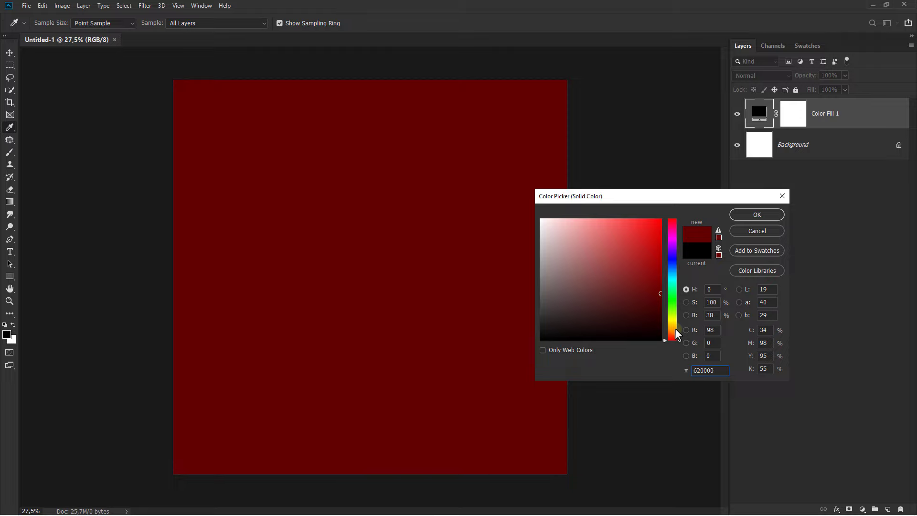
drag(675, 328, 675, 325)
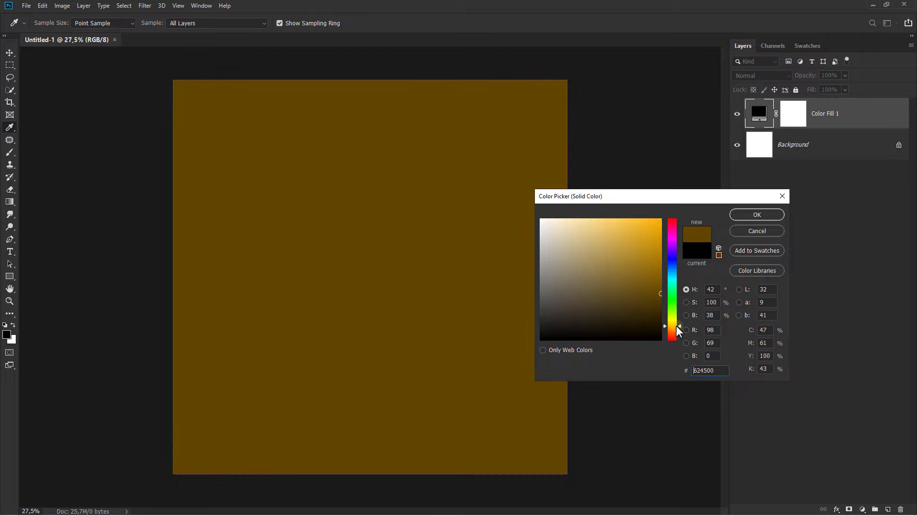
click(757, 215)
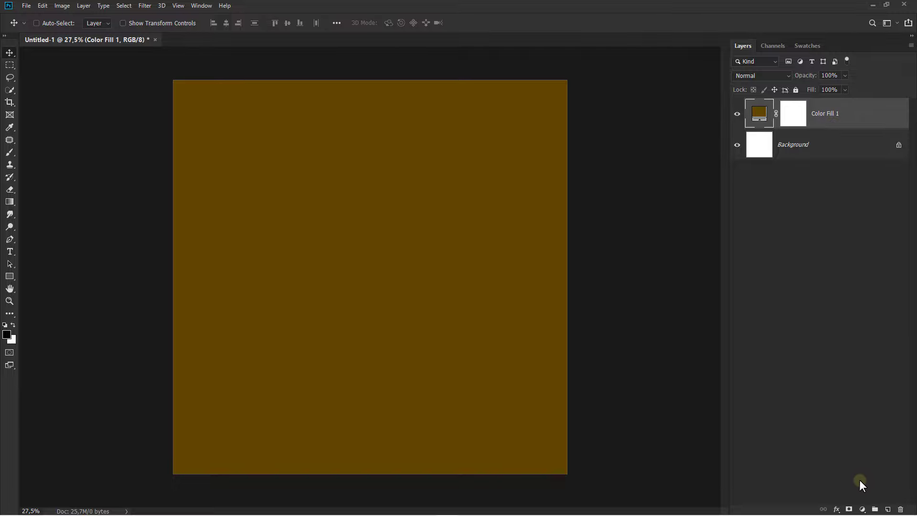
Add a reversed radial Gradient fill layer with a 31° angle and 133% scale above the brown fill.
click(862, 508)
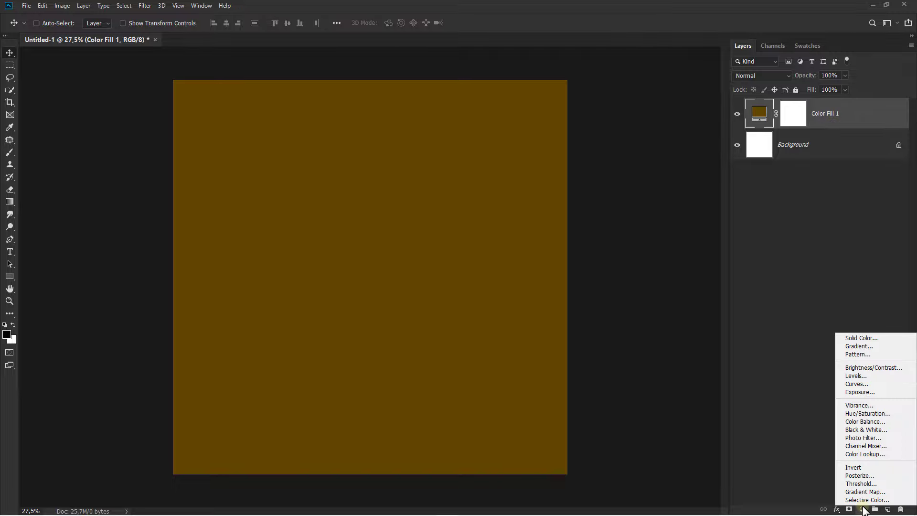
click(872, 349)
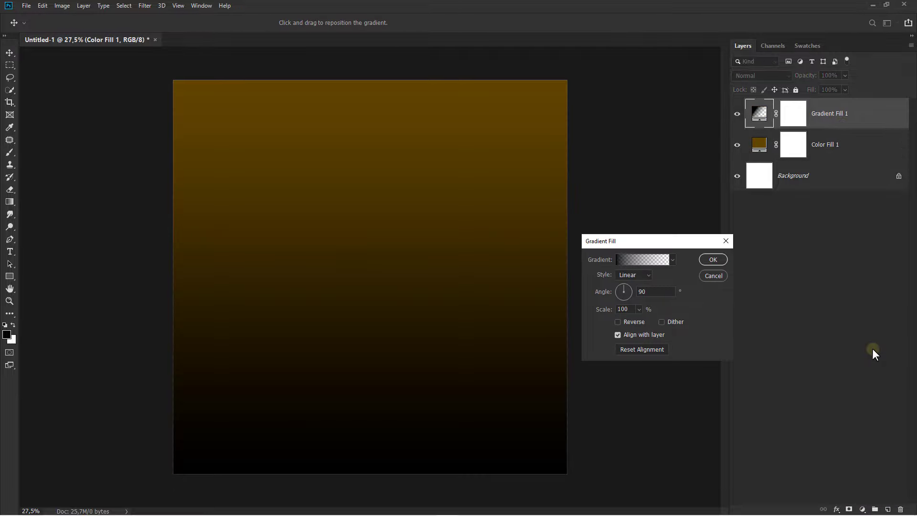
click(630, 276)
click(629, 288)
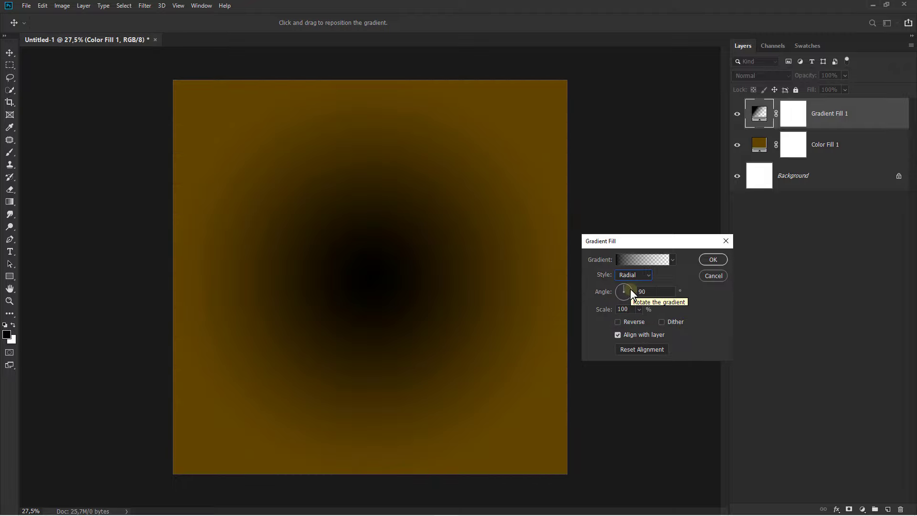
click(617, 322)
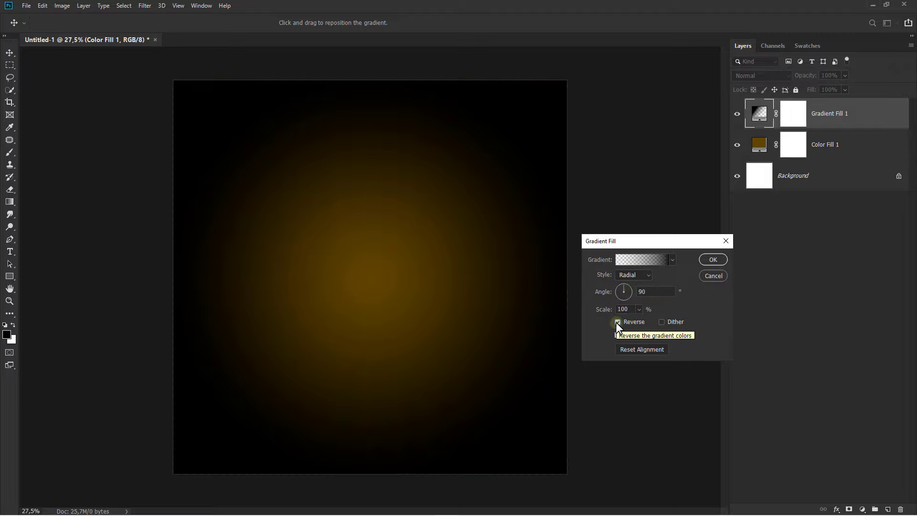
click(652, 293)
text(31)
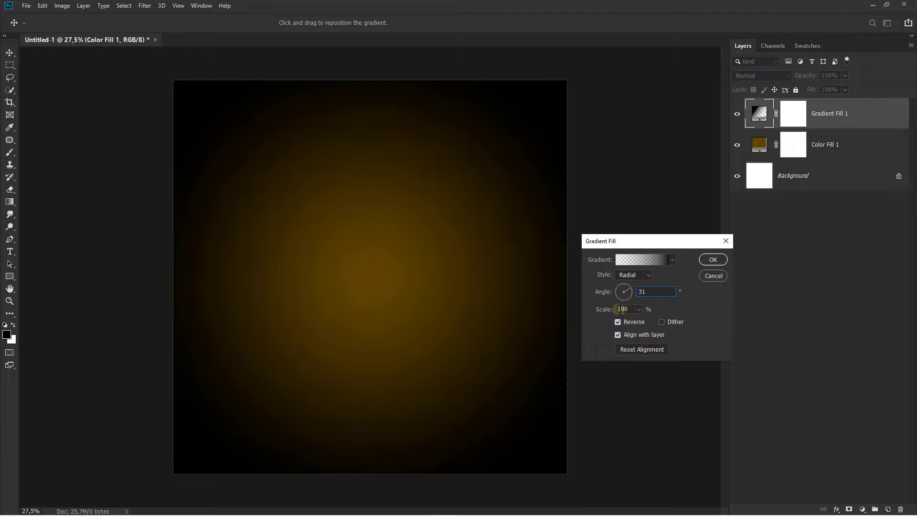
drag(603, 312, 621, 317)
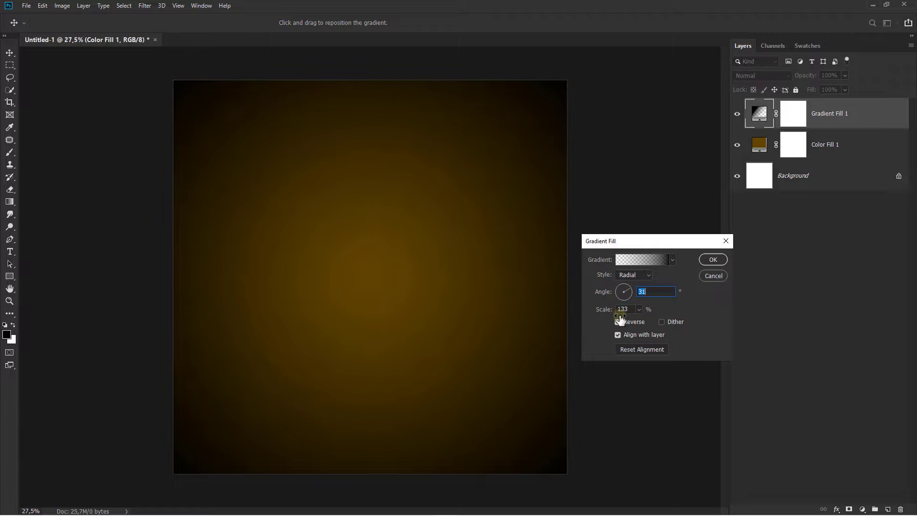
Edit the gradient to keep black #000000 as its starting stop fading to transparent, accept it, and compare the vignette on and off.
click(671, 260)
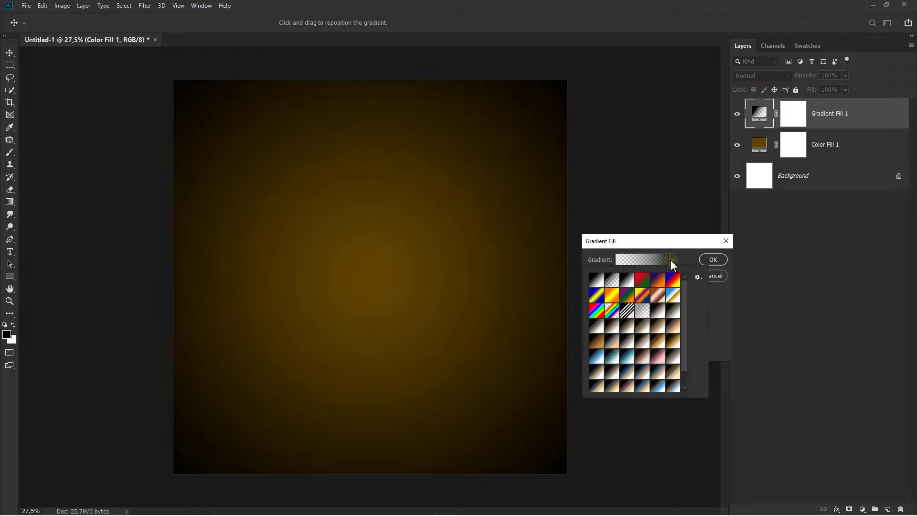
click(646, 261)
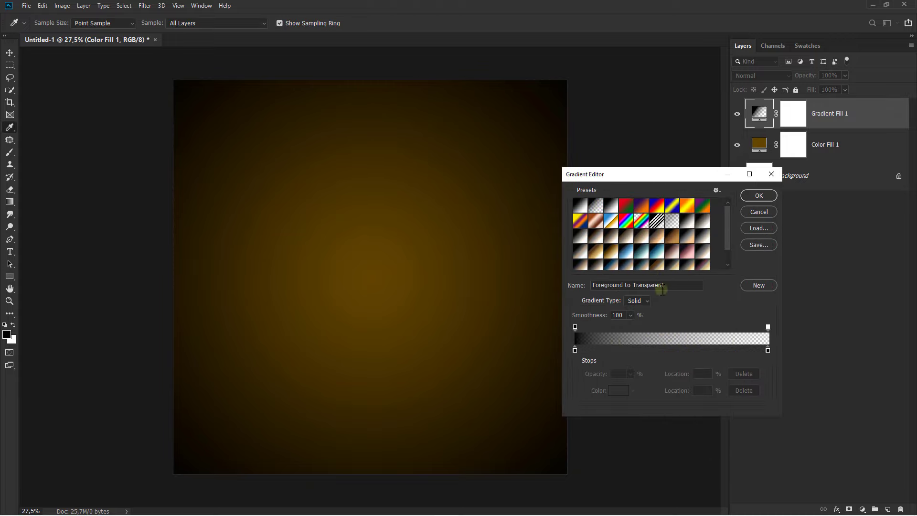
click(767, 350)
click(745, 389)
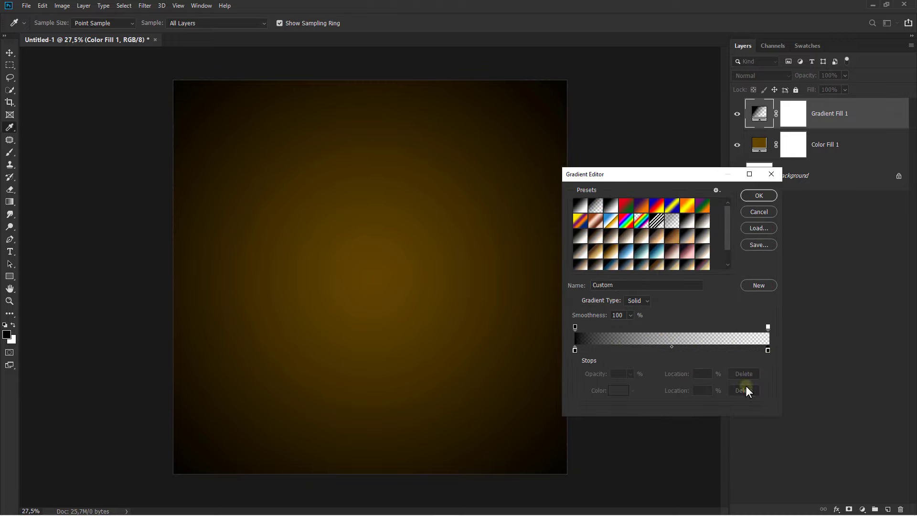
click(575, 349)
click(617, 390)
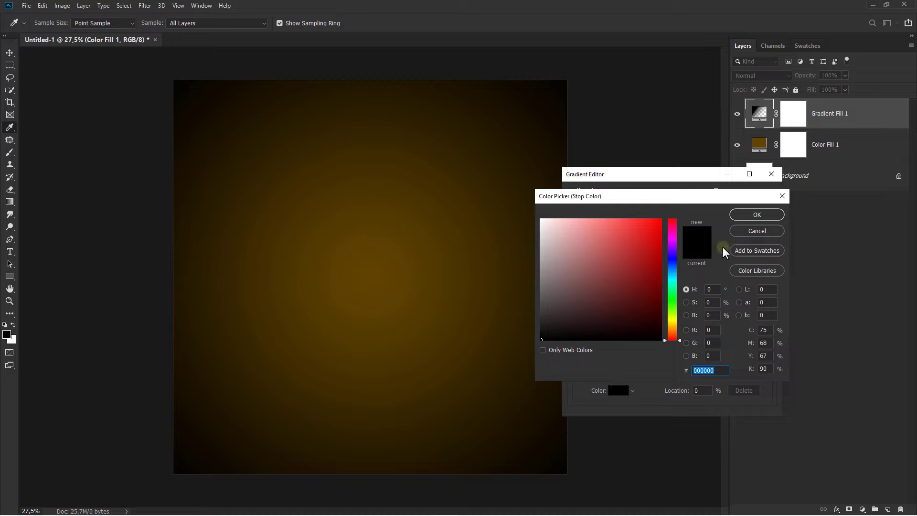
click(748, 213)
click(757, 196)
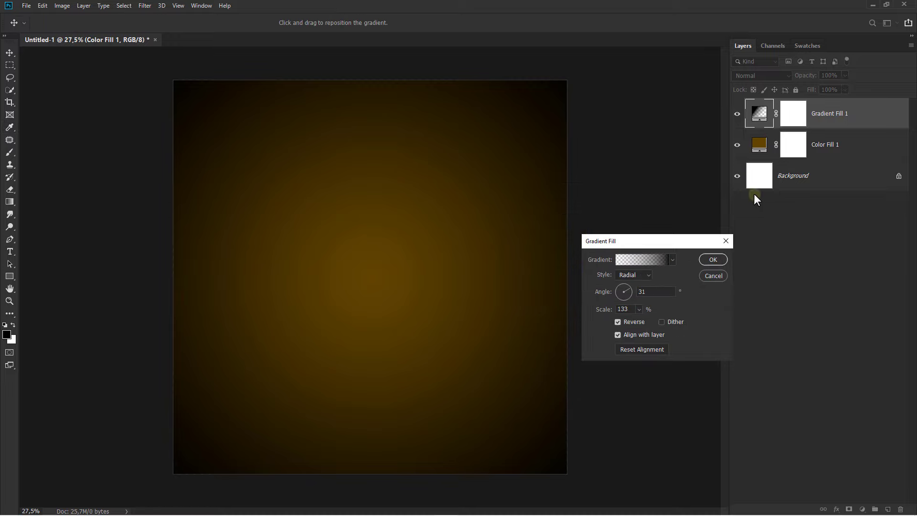
click(711, 259)
click(737, 115)
click(738, 116)
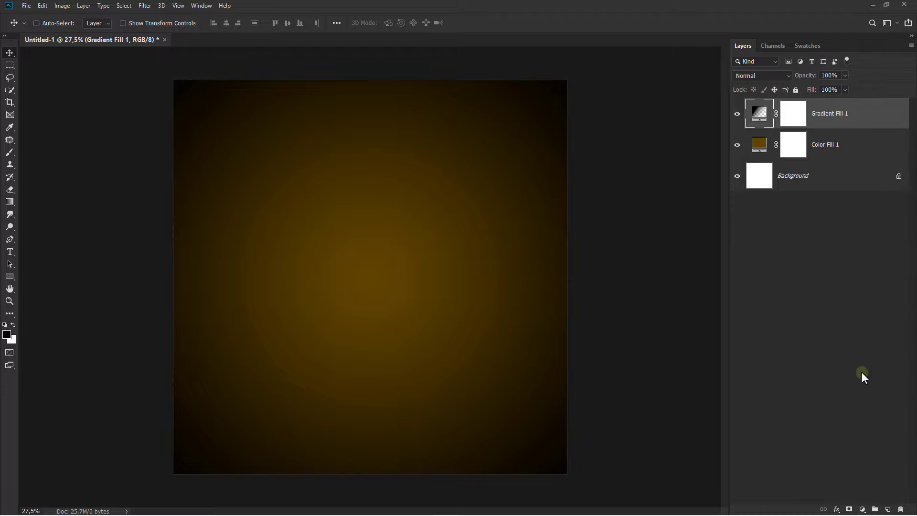
Add an empty layer on top and choose golden orange #cd900e as the foreground colour for the Brush tool.
click(887, 509)
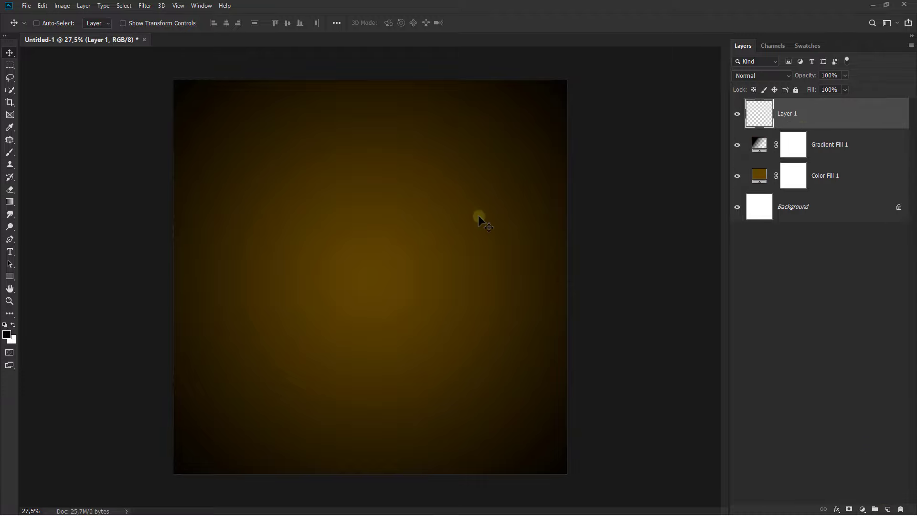
click(11, 153)
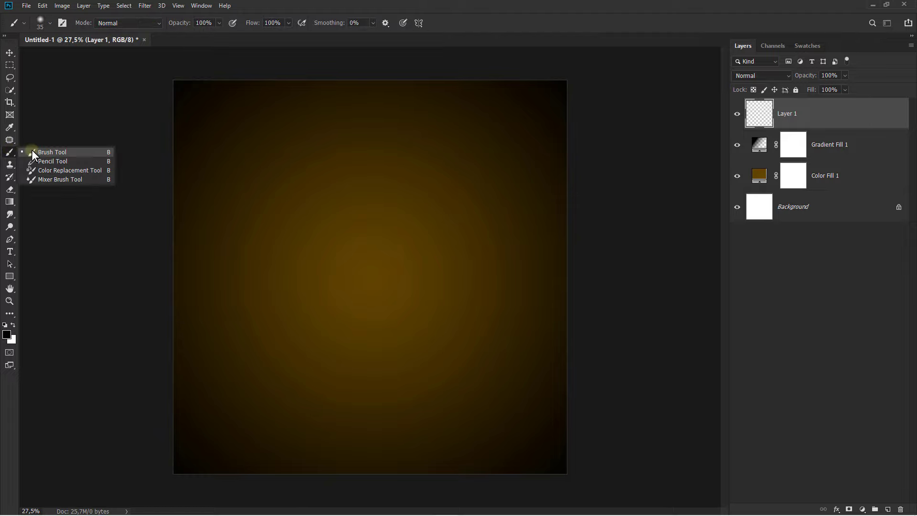
click(32, 150)
click(7, 334)
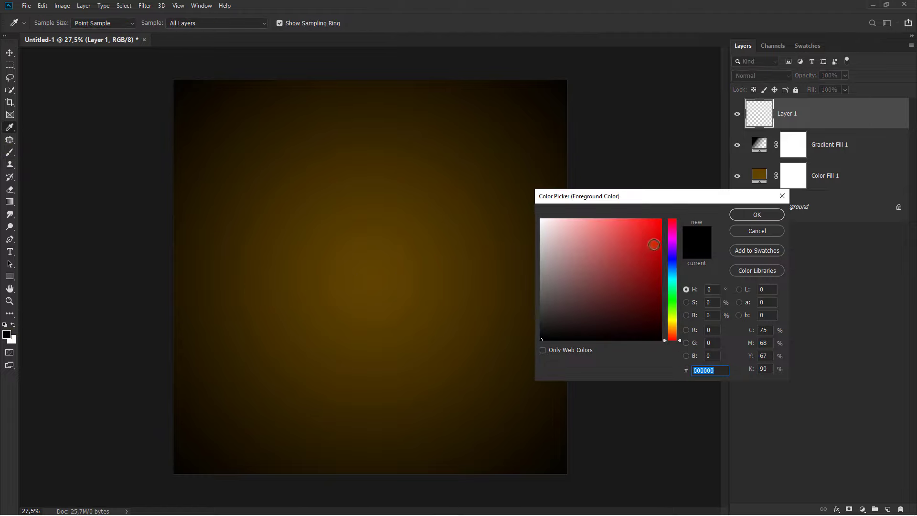
click(653, 244)
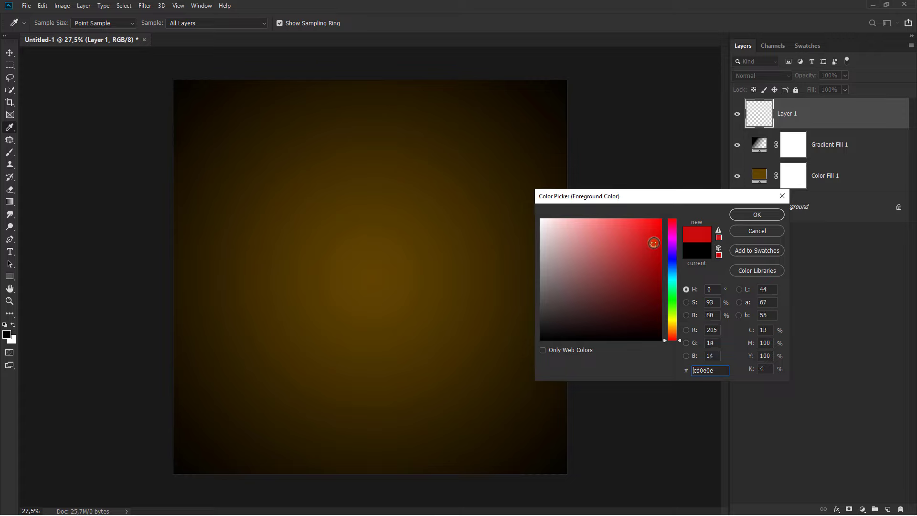
click(672, 326)
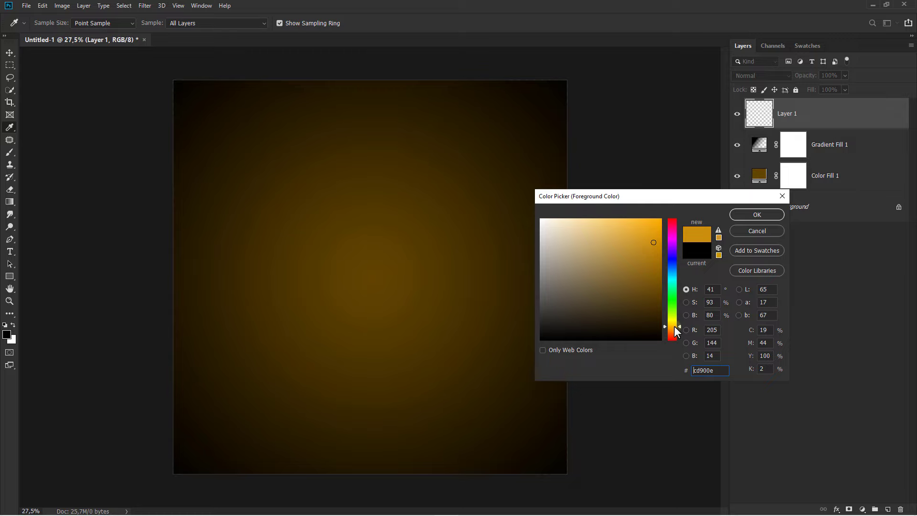
click(756, 214)
Paint one large soft orange glow at the canvas centre using a greatly enlarged round brush with 0% hardness.
key(b)
right_click(454, 225)
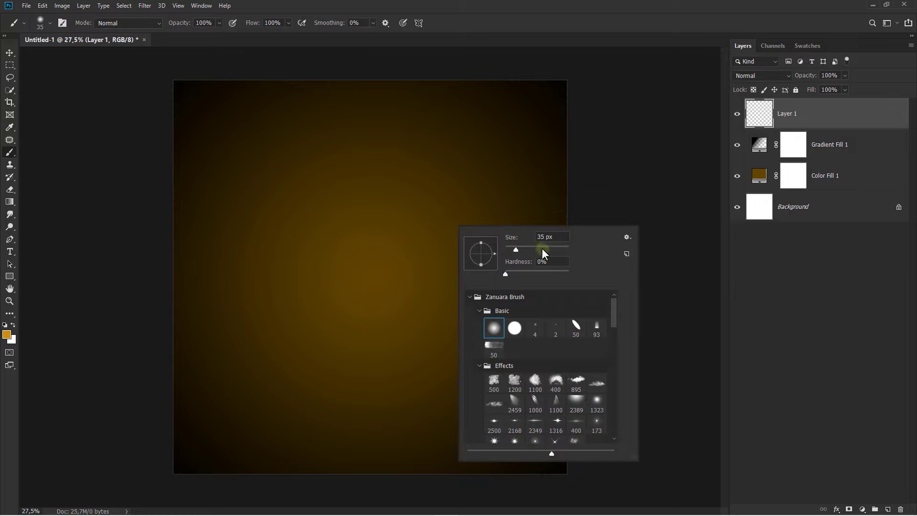
drag(547, 248, 548, 247)
click(445, 236)
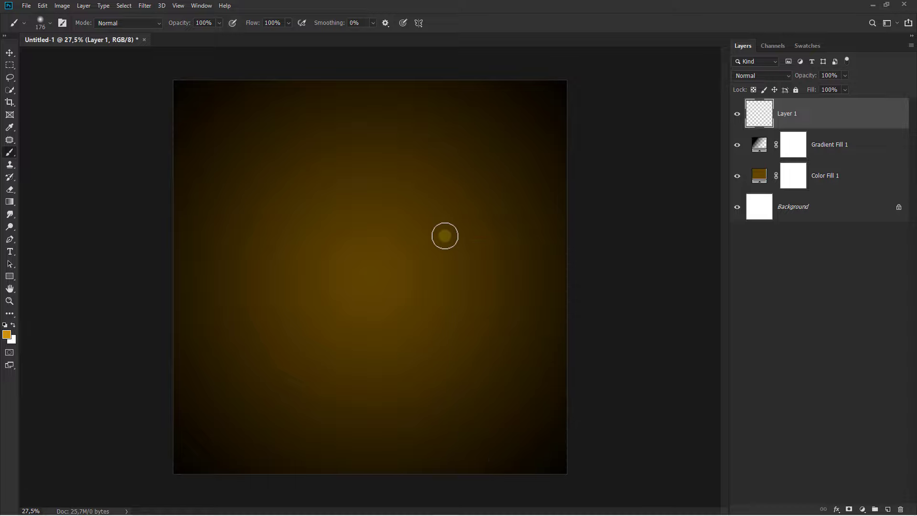
key(bracketright)
key(bracketright)
key(bracketright)
key(bracketright)
key(bracketright)
key(bracketright)
key(bracketright)
key(bracketright)
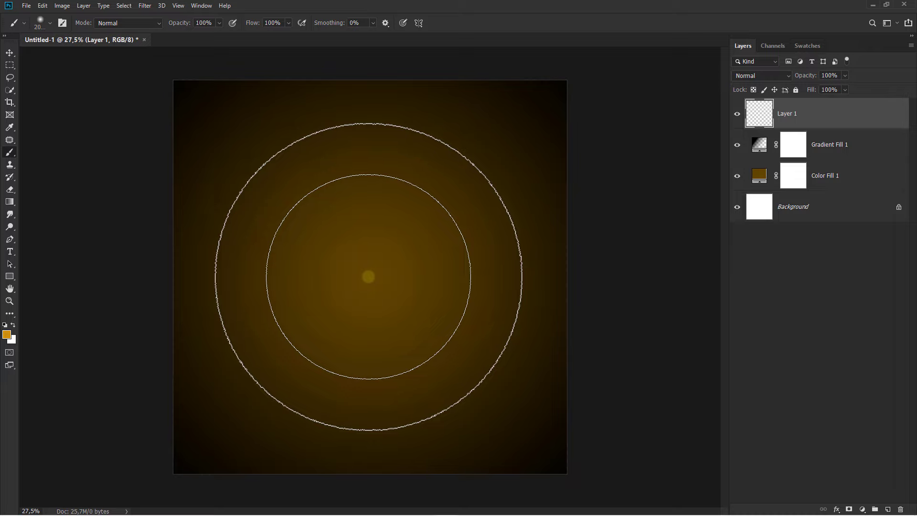
click(369, 271)
key(v)
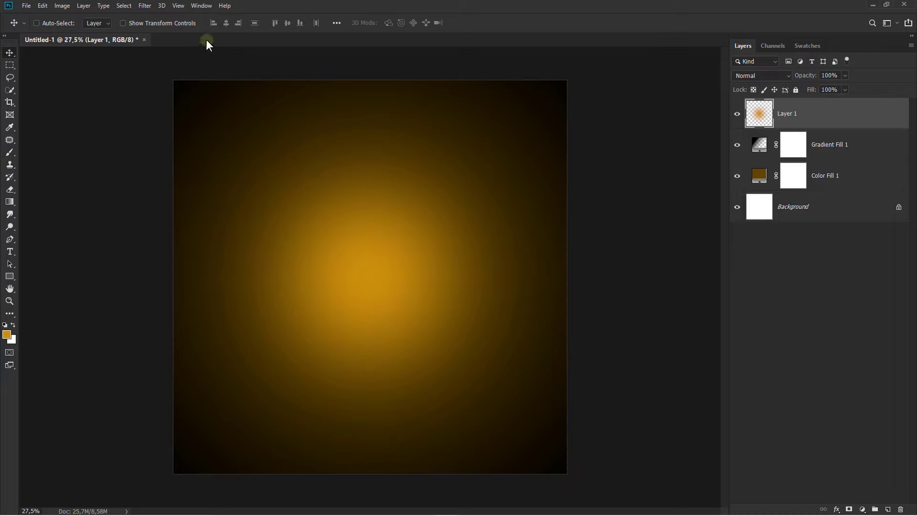
Apply 10% Gaussian monochromatic noise to the orange glow layer.
click(146, 7)
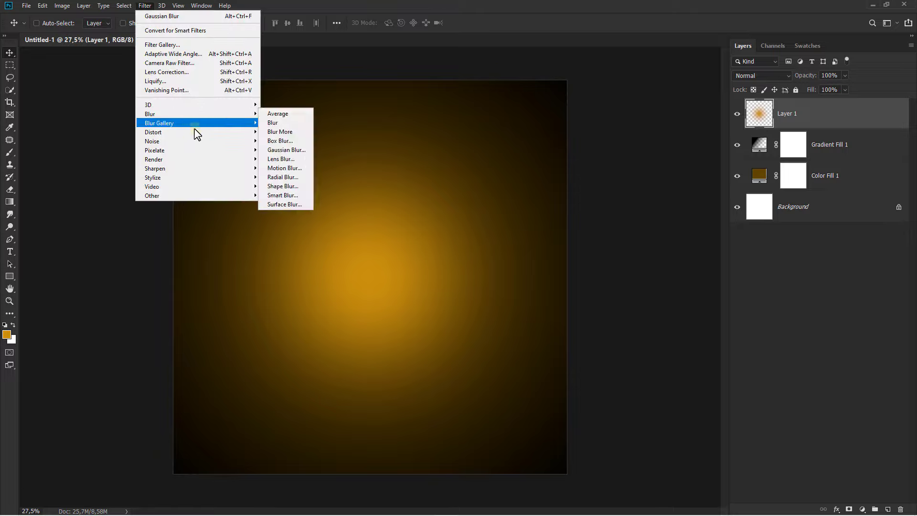
mouse_move(234, 142)
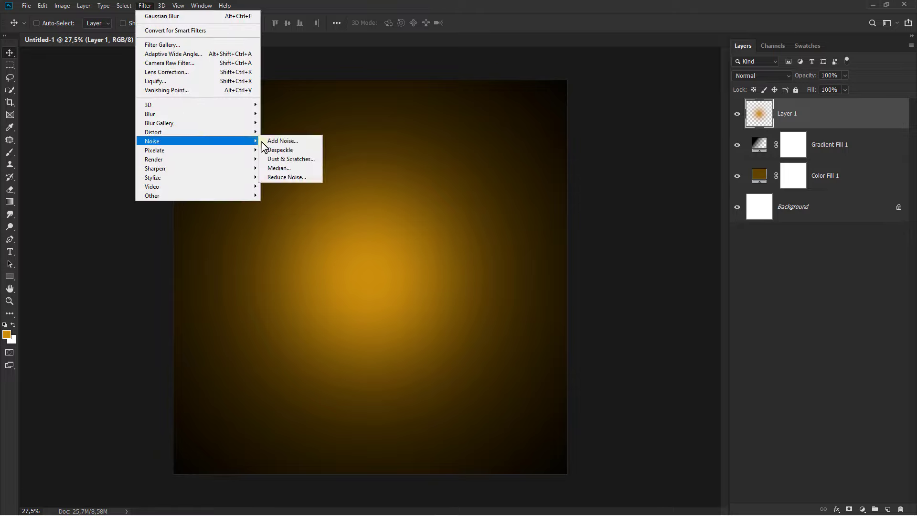
click(286, 141)
drag(425, 90, 523, 132)
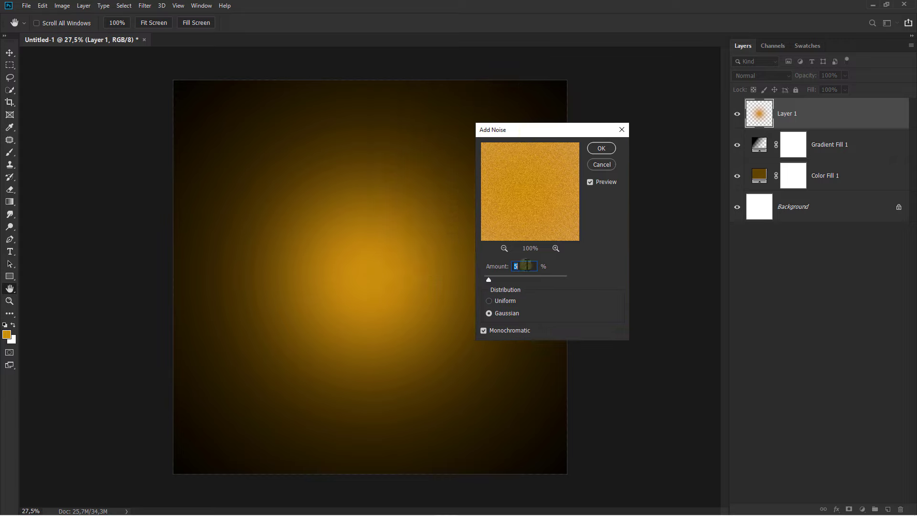
text(10)
click(600, 149)
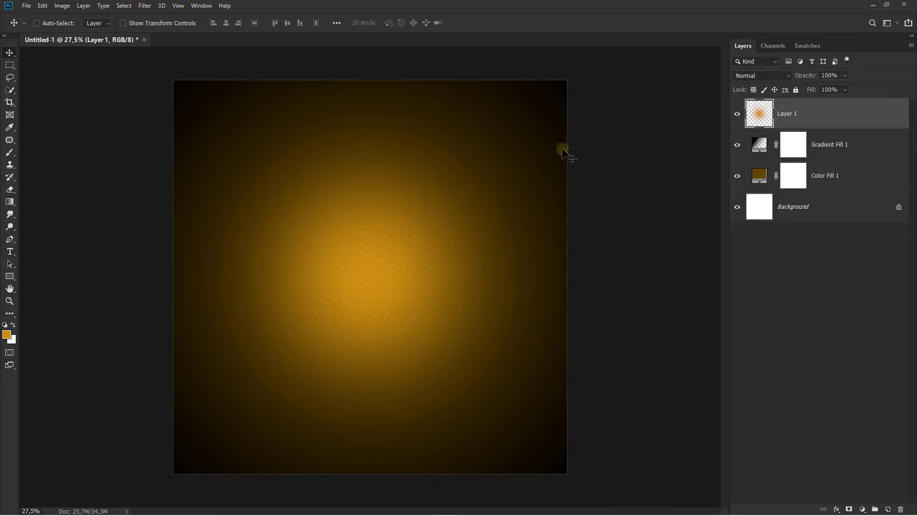
Apply a Gaussian Blur with a 2-pixel radius to the orange glow layer.
click(145, 6)
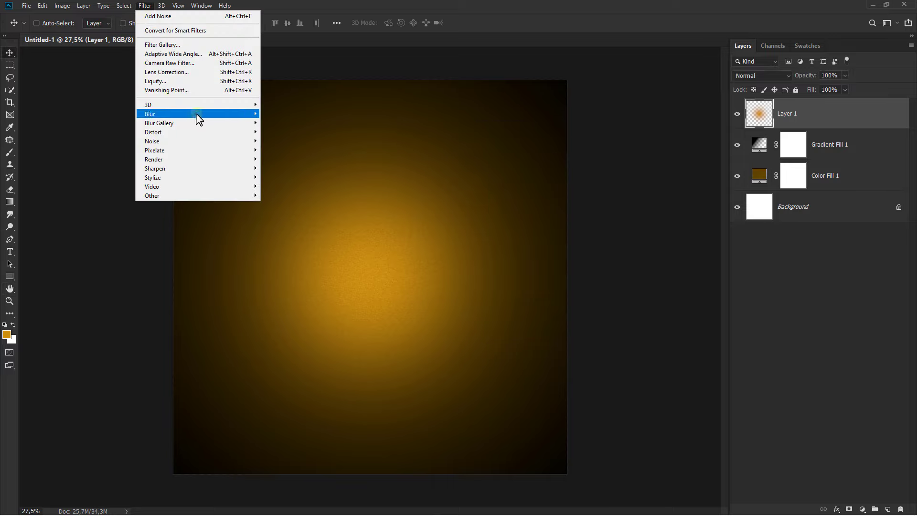
mouse_move(224, 114)
click(296, 147)
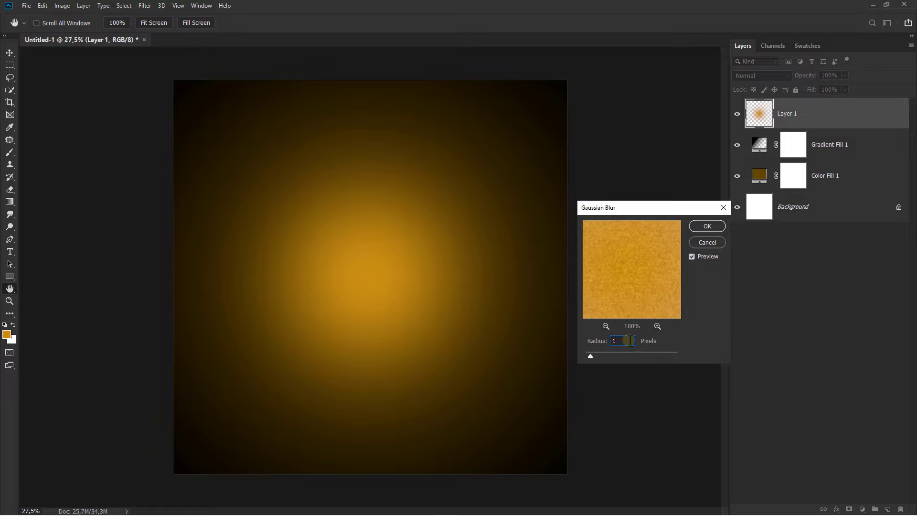
key(BackSpace)
text(2)
click(706, 226)
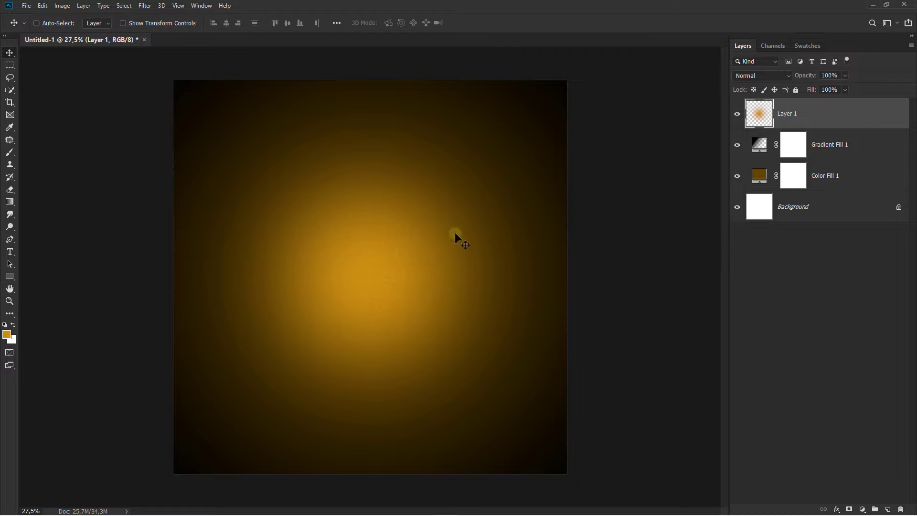
Move the orange glow towards the upper-right part of the canvas and enlarge it with Free Transform.
drag(377, 266, 430, 225)
key(ctrl+minus)
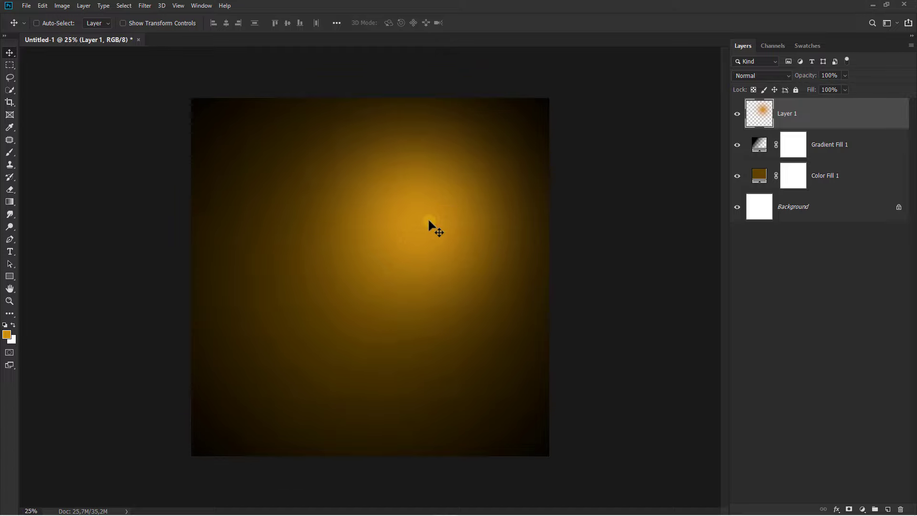
key(ctrl+t)
scroll(426, 219, down, 2)
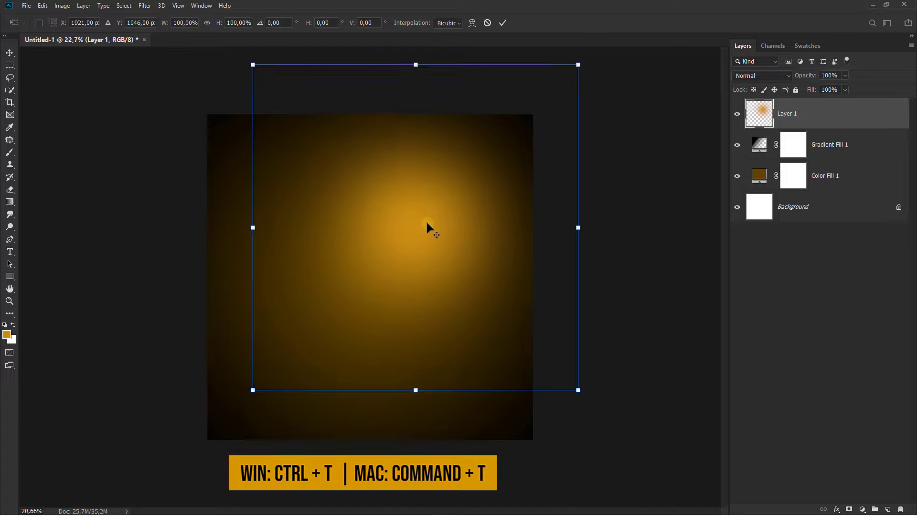
drag(542, 371, 601, 414)
click(503, 23)
key(ctrl+0)
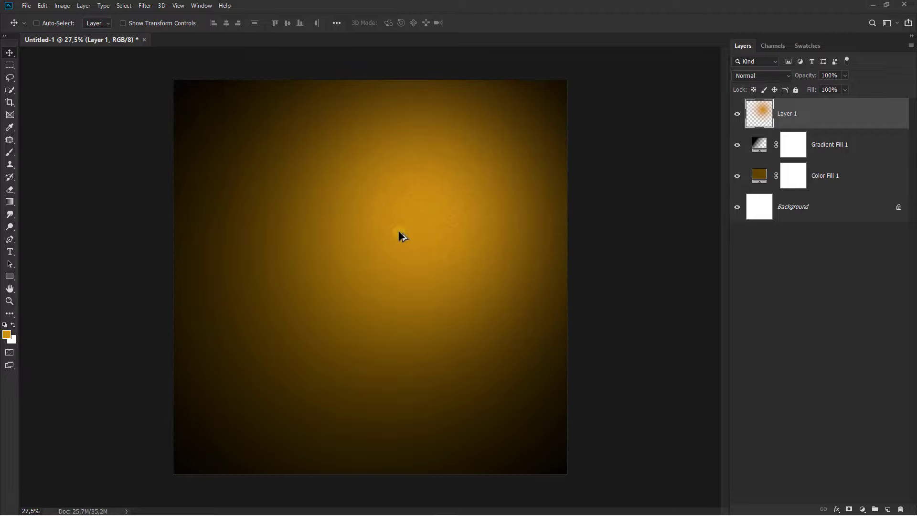
drag(412, 235, 431, 224)
scroll(433, 220, up, 2)
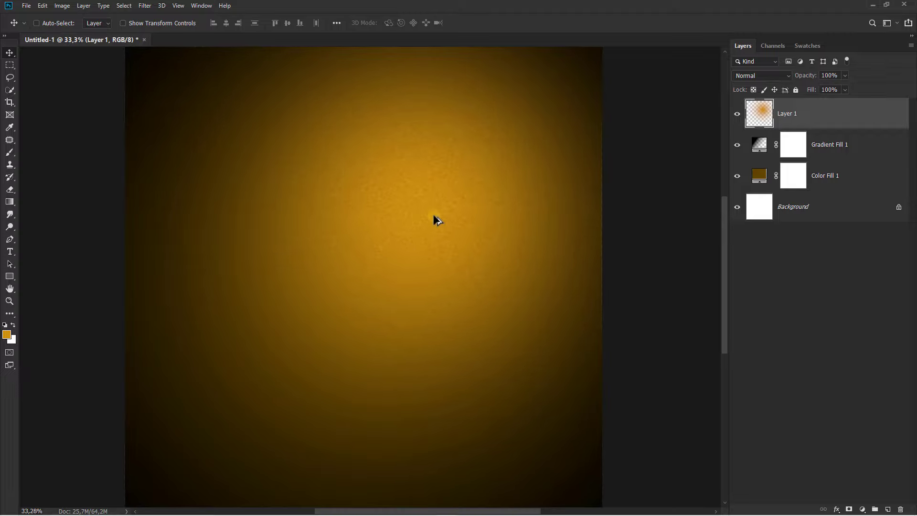
scroll(434, 218, down, 1)
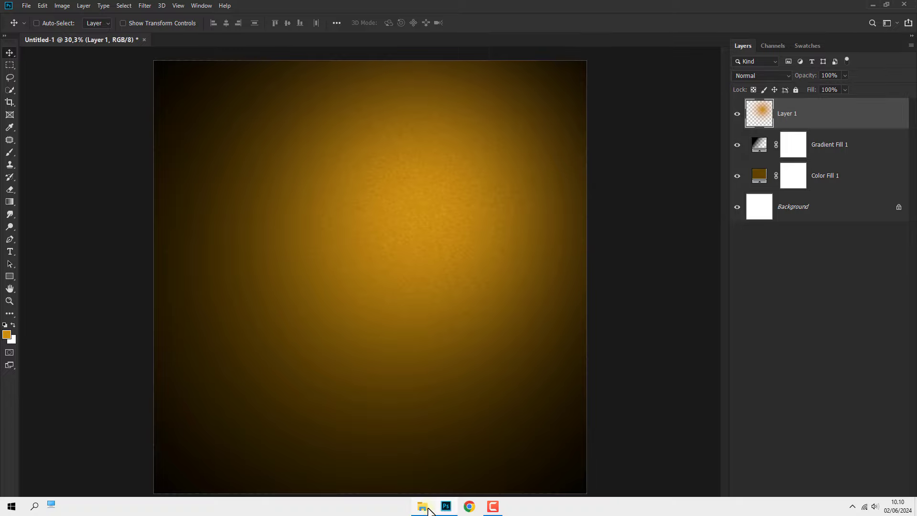
Place the Free-Boombox-Template-1 image from the file folder, scaled to about 24%, rotated about -5.3° and positioned in the canvas's upper half.
click(423, 507)
drag(61, 134, 308, 213)
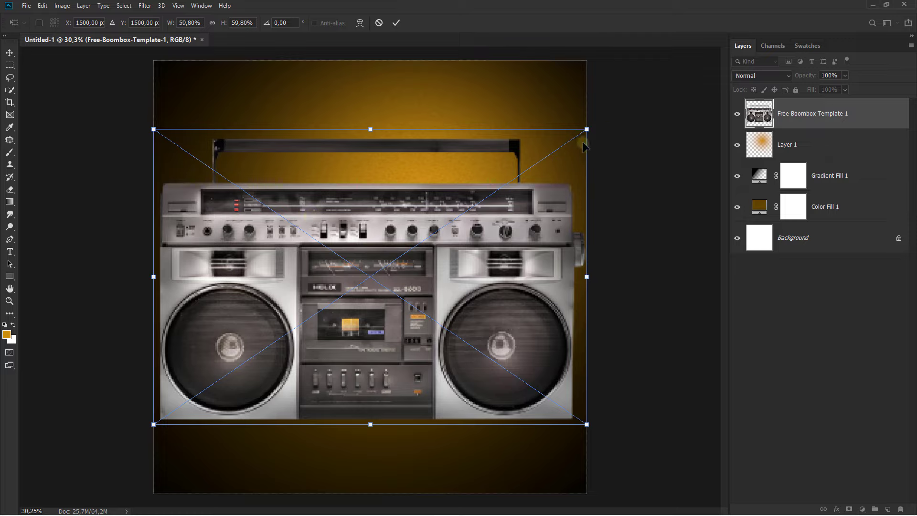
drag(589, 131, 458, 217)
drag(476, 255, 479, 244)
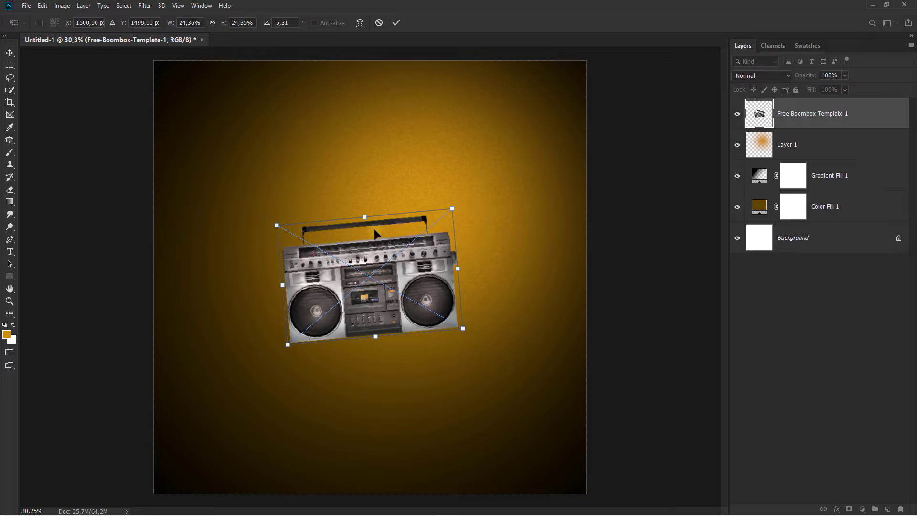
drag(374, 234, 377, 169)
key(Return)
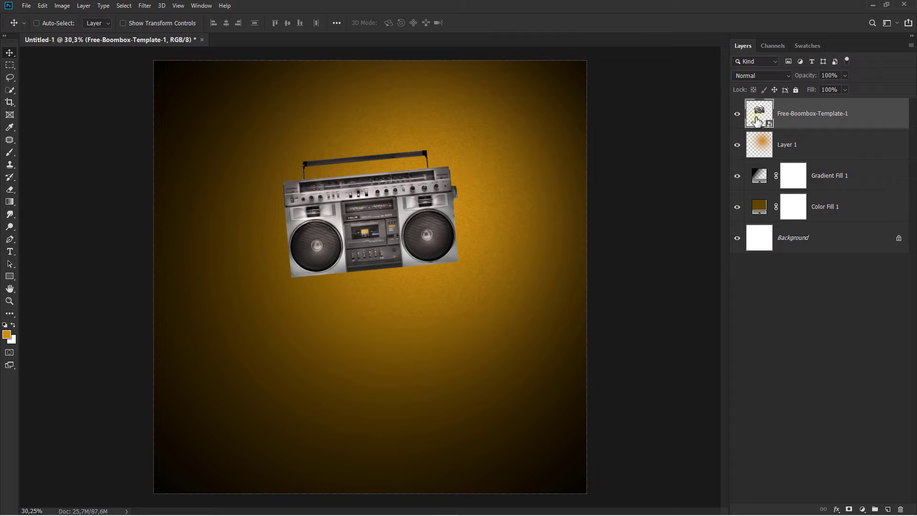
Add a black inner shadow to the boombox with 100% opacity, 0 px distance, 0% choke and 10 px size.
right_click(788, 118)
click(796, 125)
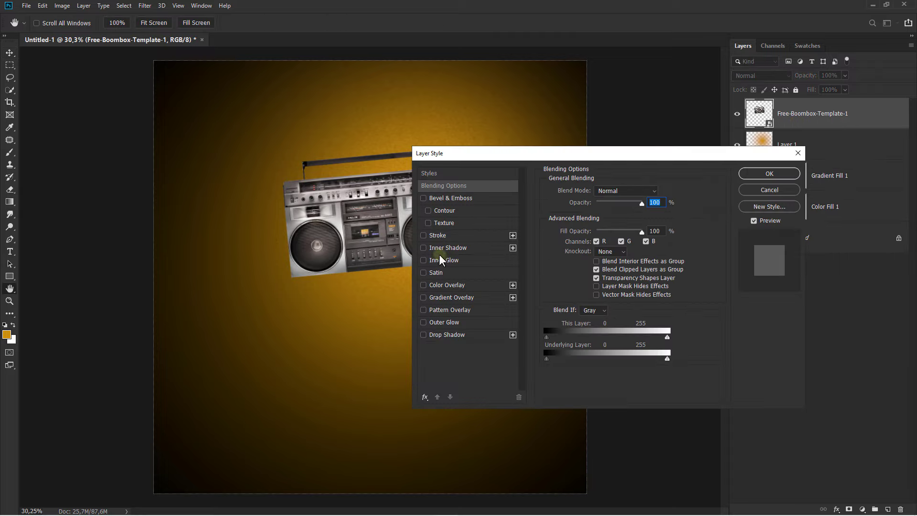
click(442, 247)
drag(496, 158, 575, 151)
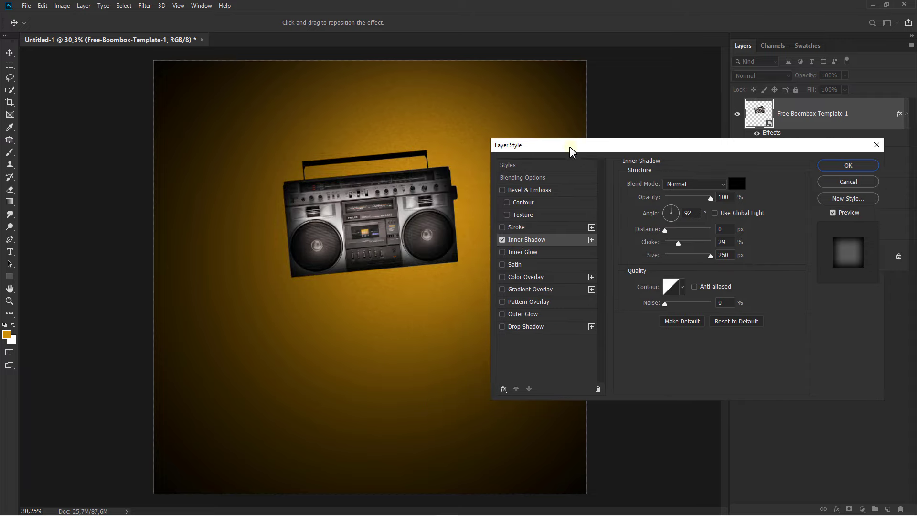
drag(678, 243, 666, 259)
click(736, 183)
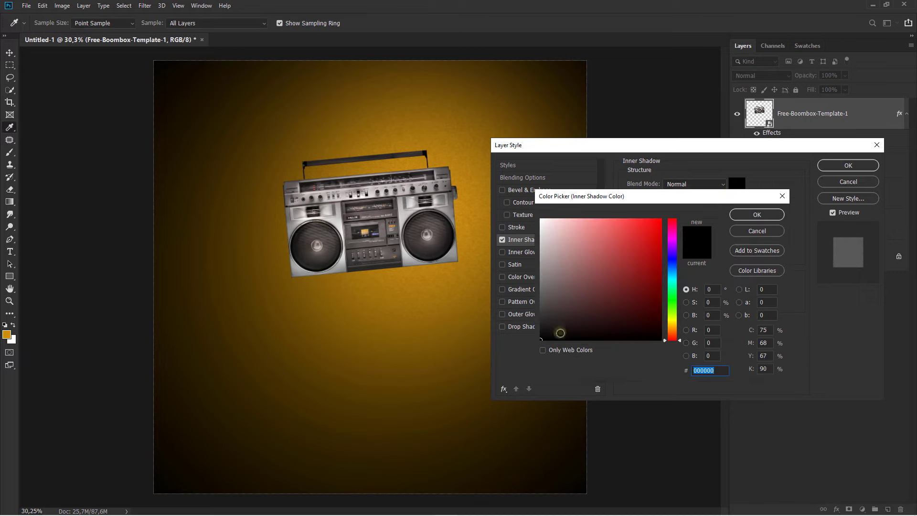
click(755, 215)
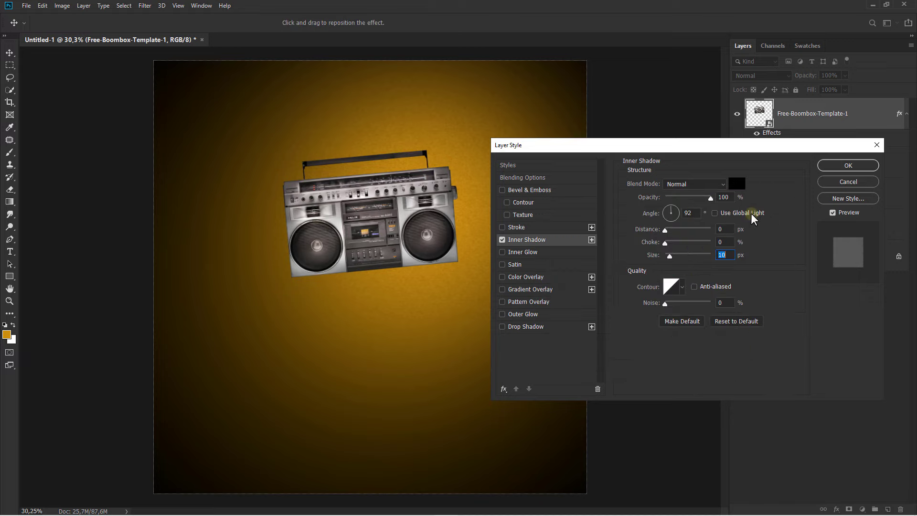
click(833, 165)
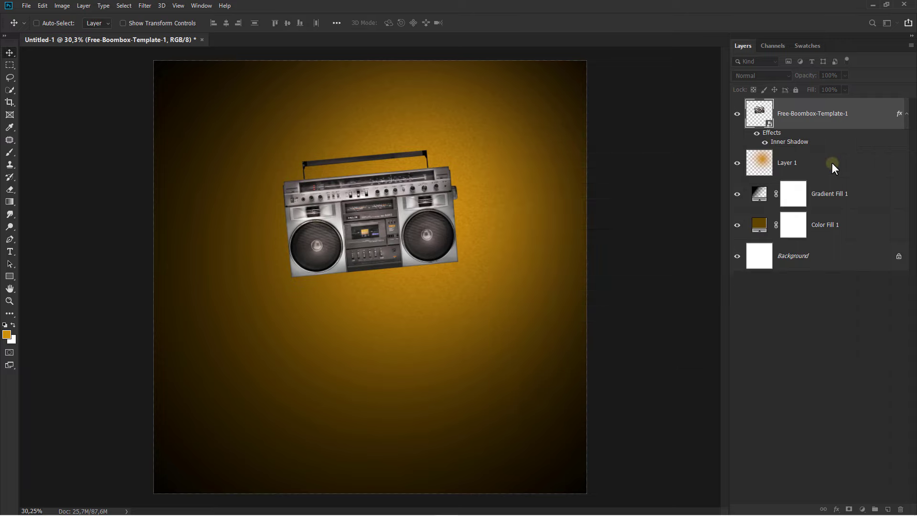
Compare the boombox's inner shadow on and off, and change its blend mode to Multiply.
click(757, 135)
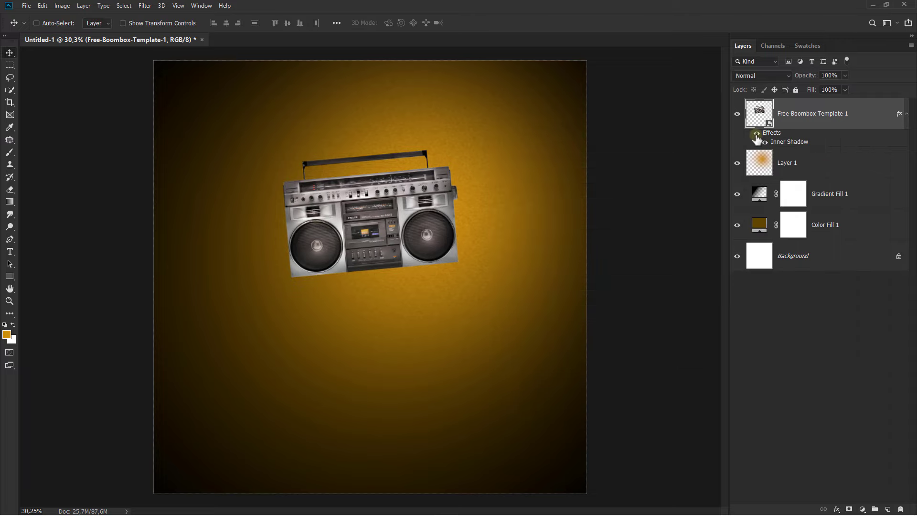
click(756, 135)
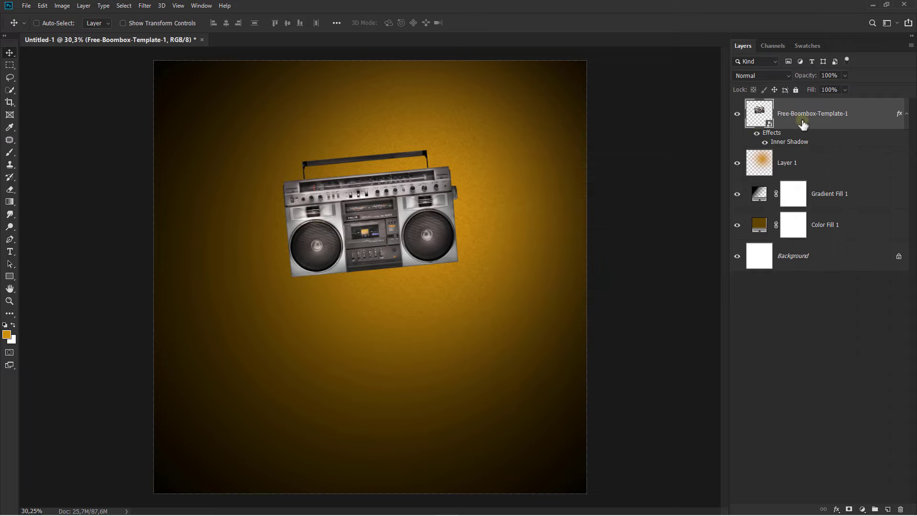
double_click(787, 142)
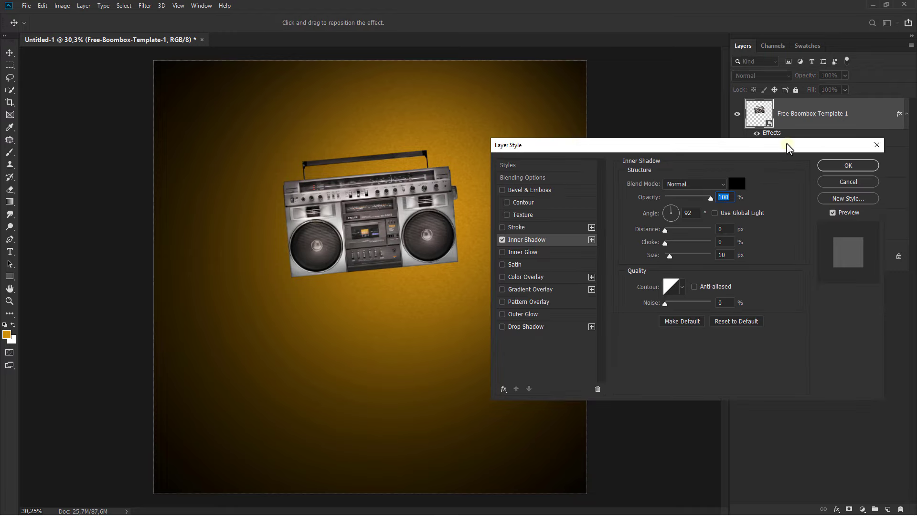
click(712, 184)
click(693, 225)
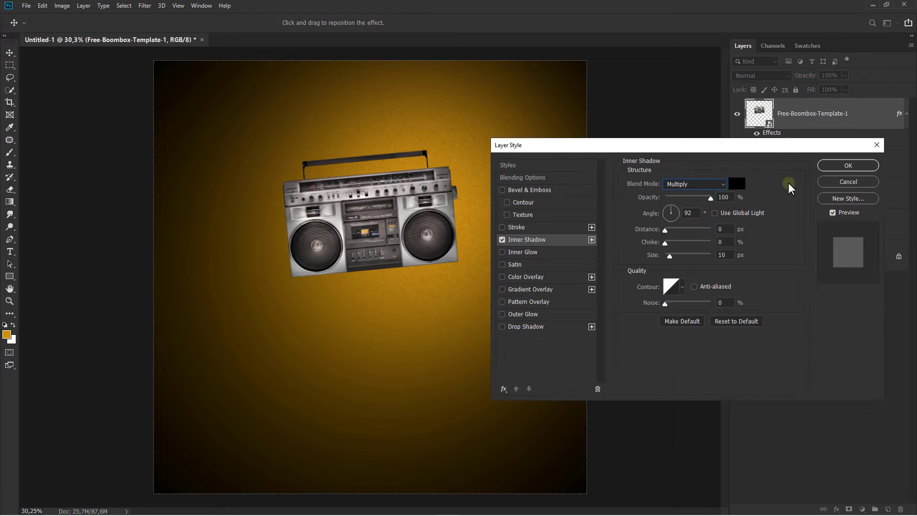
click(826, 164)
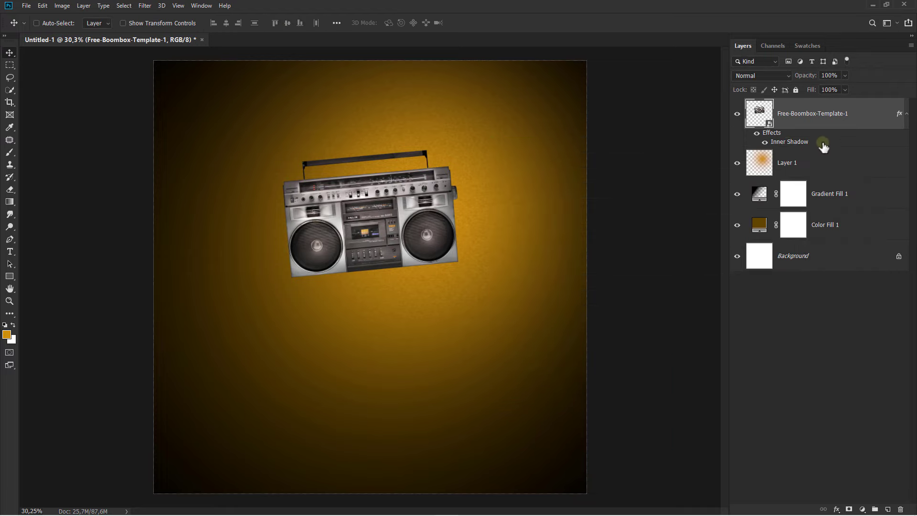
Colorize the boombox gold with a clipped Hue/Saturation adjustment, using saturation 100 and lightness -20.
click(862, 509)
click(864, 418)
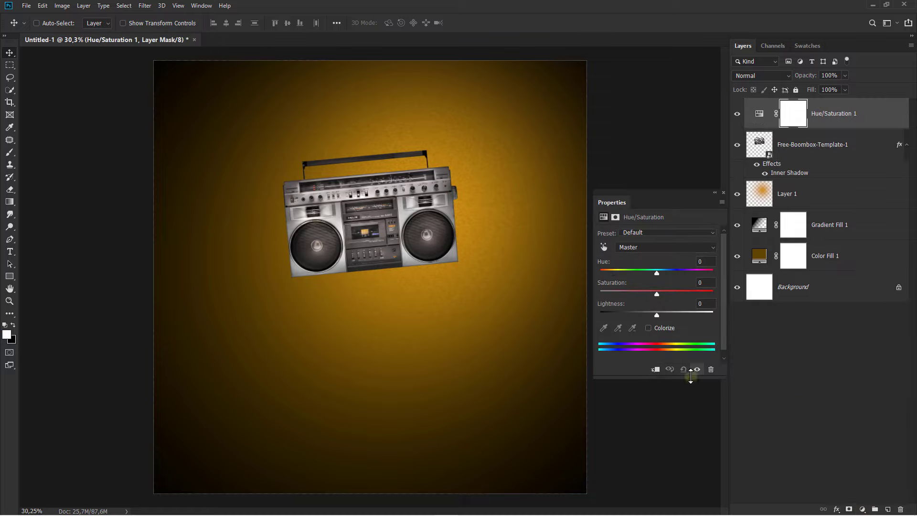
click(656, 369)
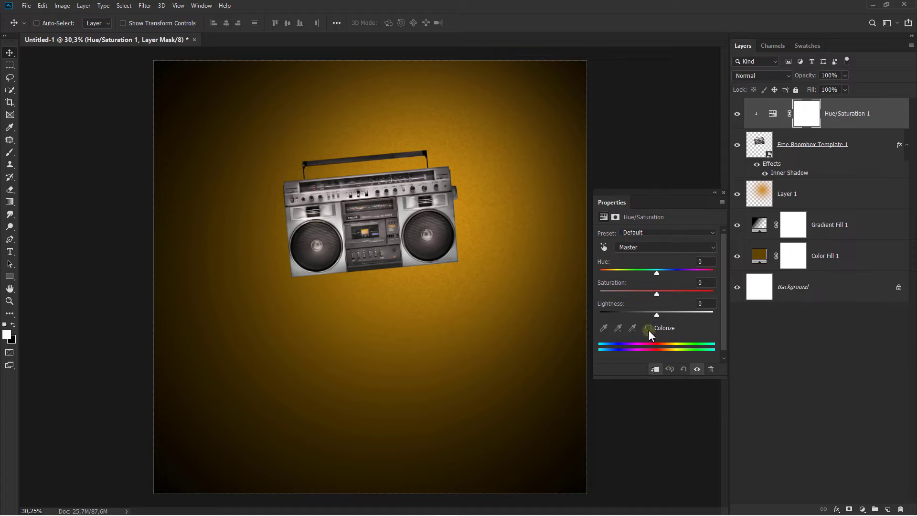
click(648, 328)
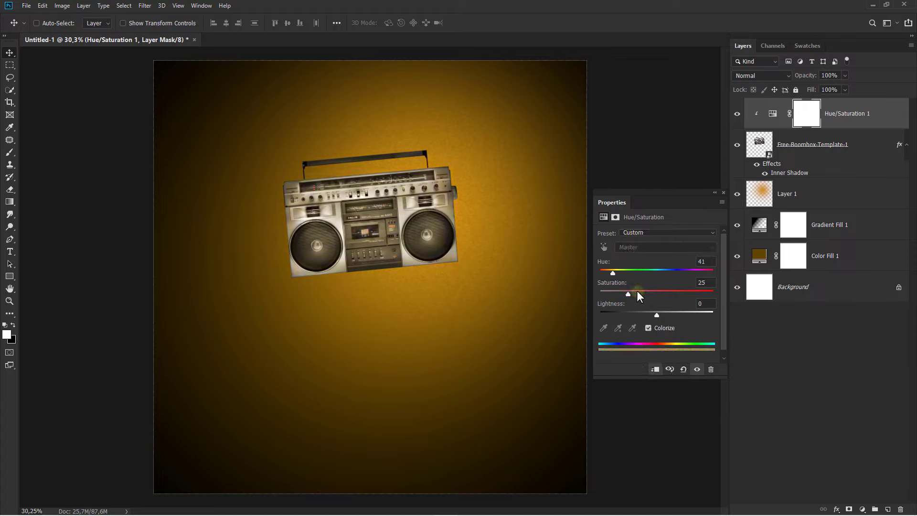
drag(648, 294, 708, 295)
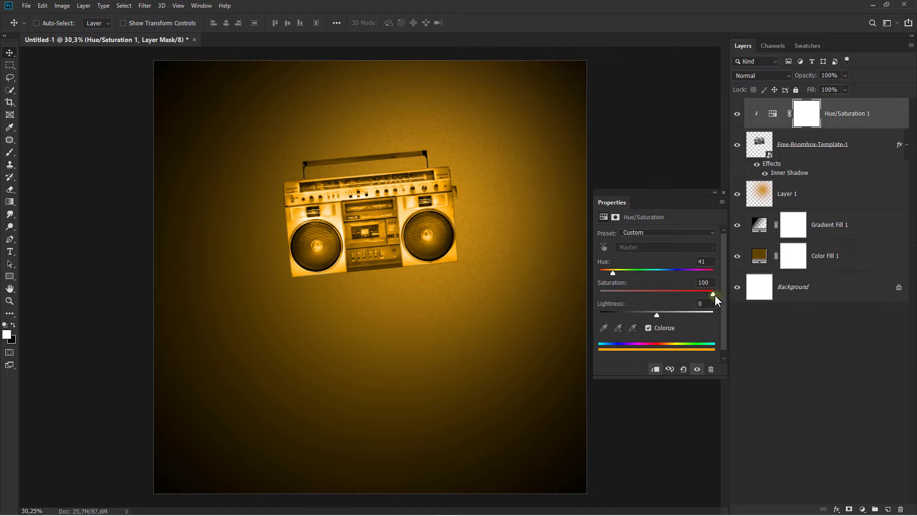
drag(650, 312, 645, 314)
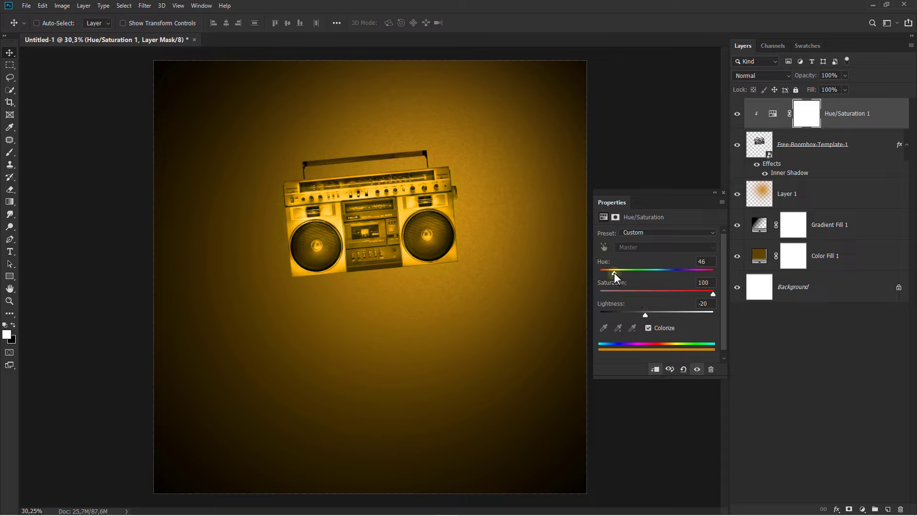
click(723, 192)
Split the Hue/Saturation layer's Blend If underlying black slider to 87 / 138, compare the preview, and accept.
click(840, 126)
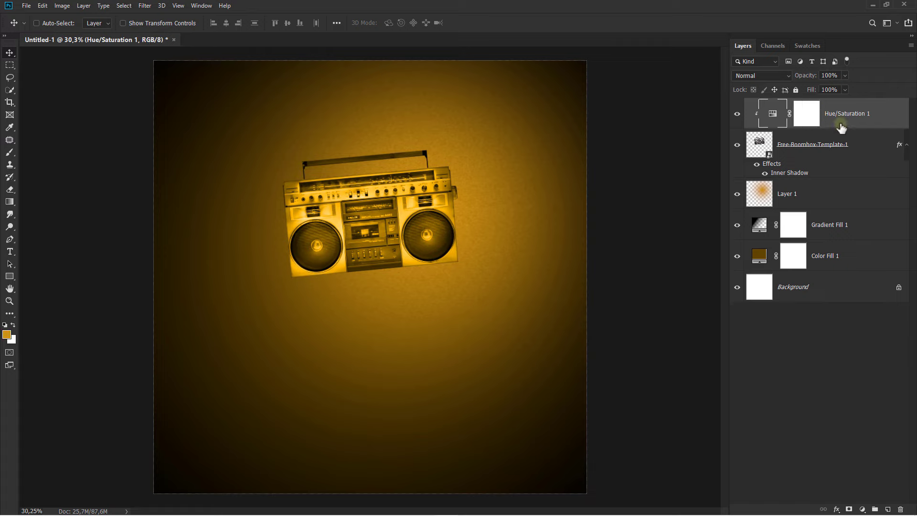
right_click(841, 126)
click(779, 123)
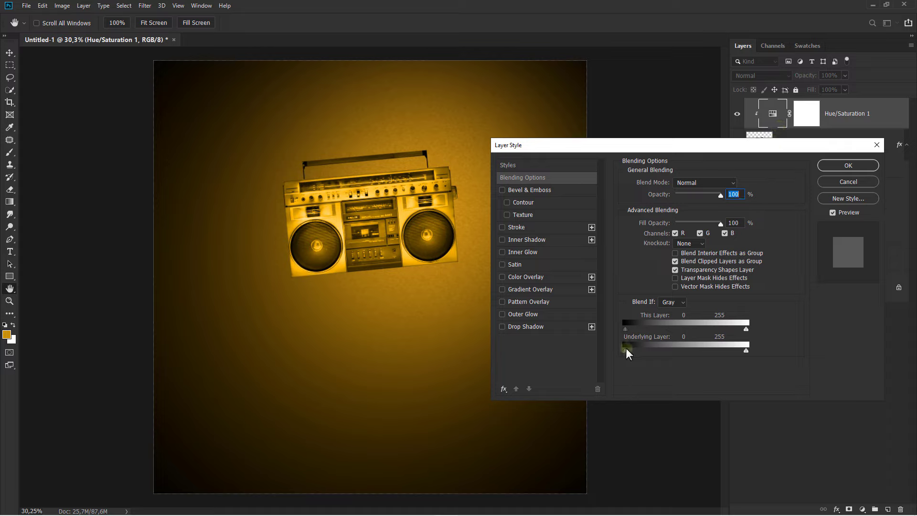
drag(625, 350, 647, 350)
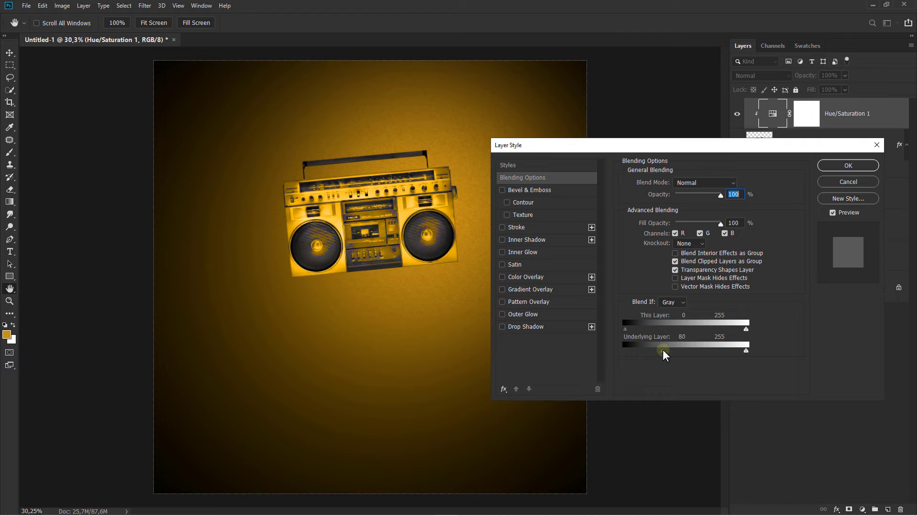
drag(663, 351, 689, 356)
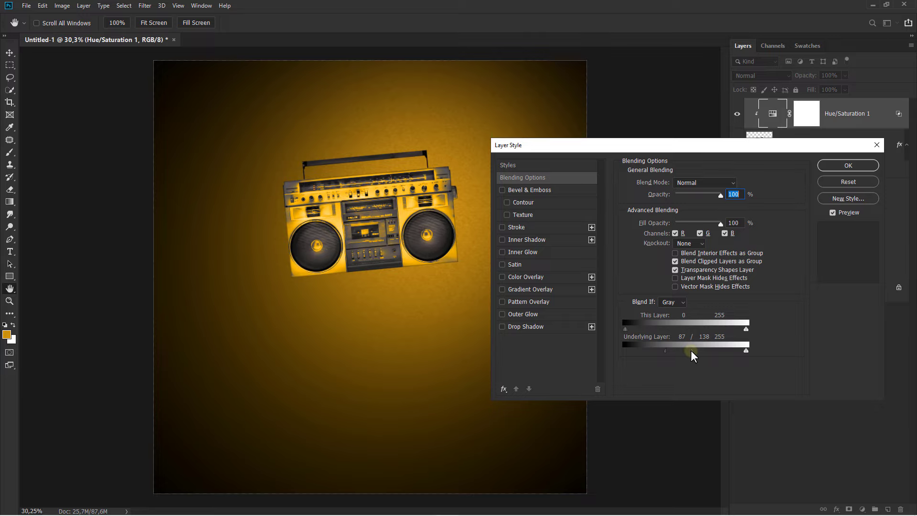
click(833, 213)
click(832, 213)
click(847, 165)
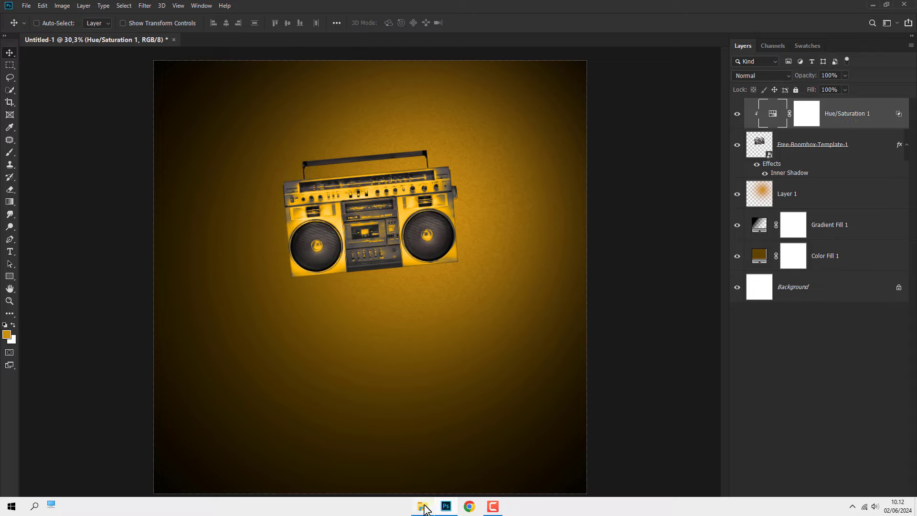
Place the black wings stock image from the file folder above the boombox and rasterize its layer.
click(423, 507)
drag(164, 117, 403, 248)
key(Return)
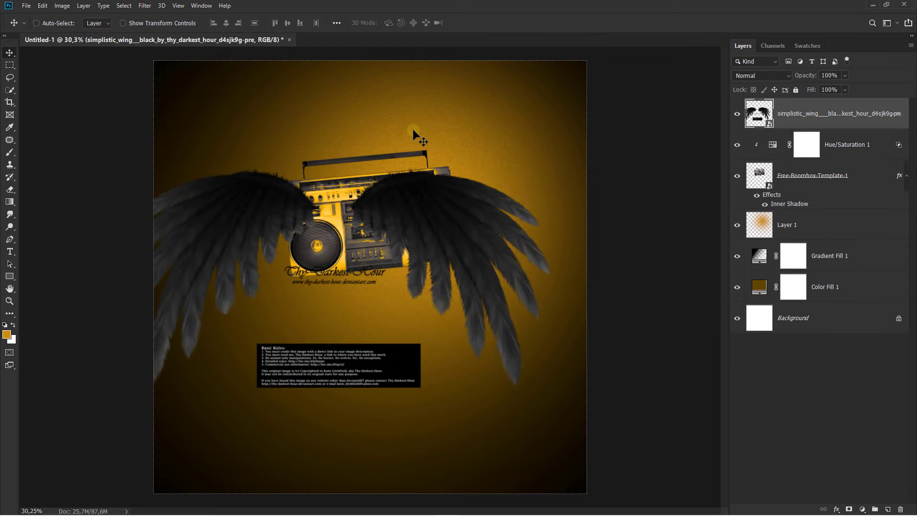
right_click(787, 121)
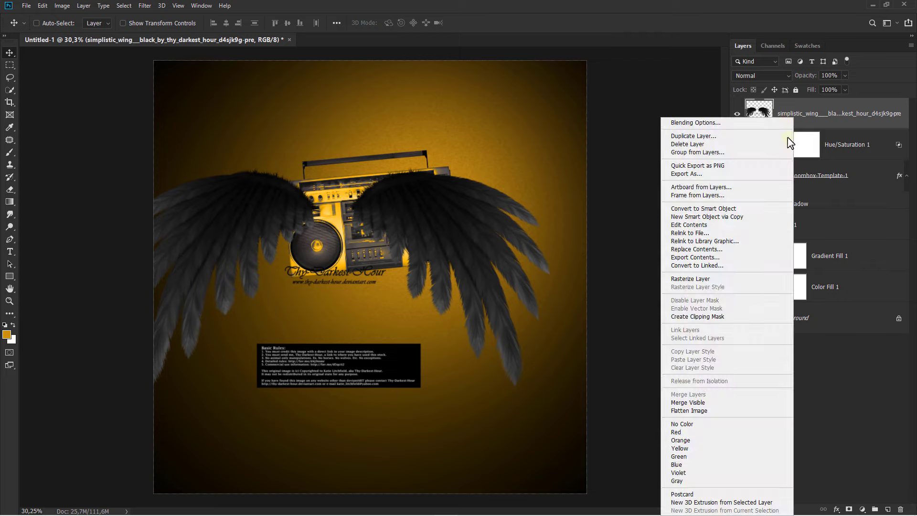
click(713, 279)
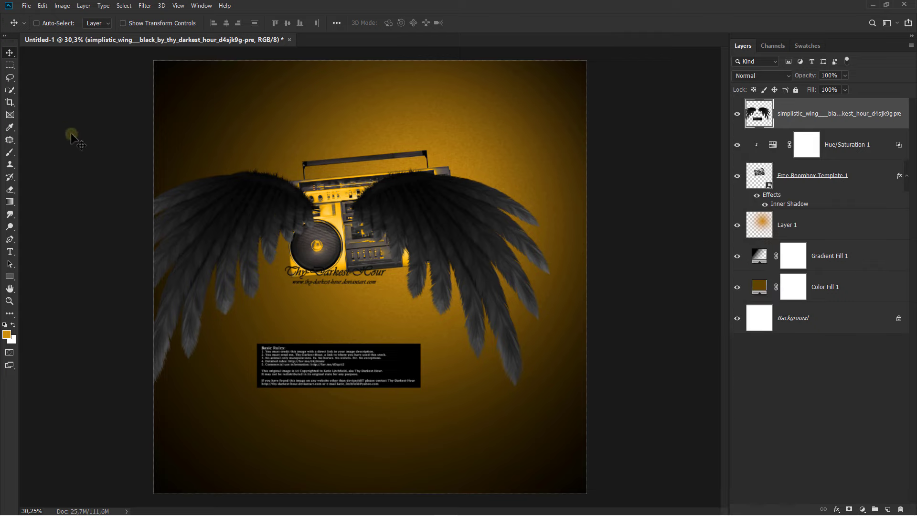
Isolate the right wing with a lasso selection and an applied layer mask, and place its layer beneath the boombox.
click(9, 77)
click(29, 77)
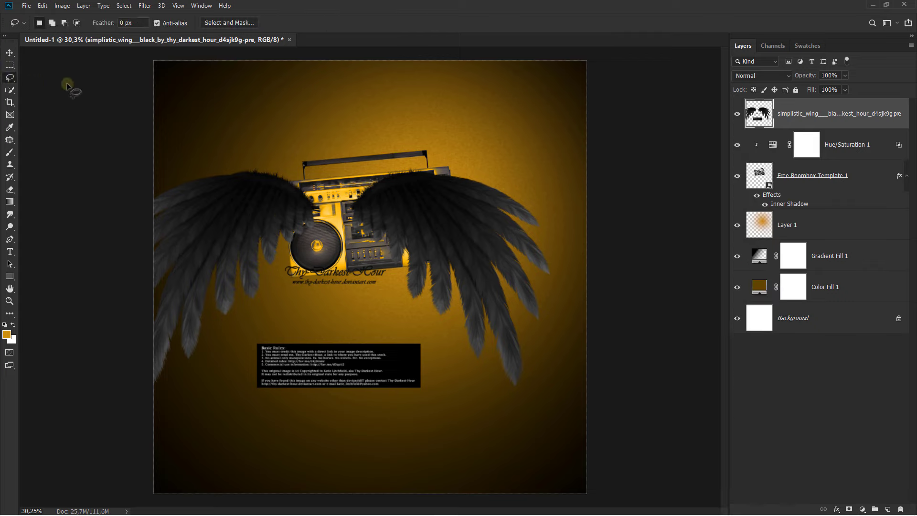
mouse_move(362, 130)
mouse_down()
mouse_move(341, 165)
mouse_move(339, 191)
mouse_move(353, 239)
mouse_move(453, 346)
mouse_move(484, 397)
mouse_move(550, 395)
mouse_move(578, 275)
mouse_move(553, 190)
mouse_move(482, 154)
mouse_move(419, 148)
mouse_up()
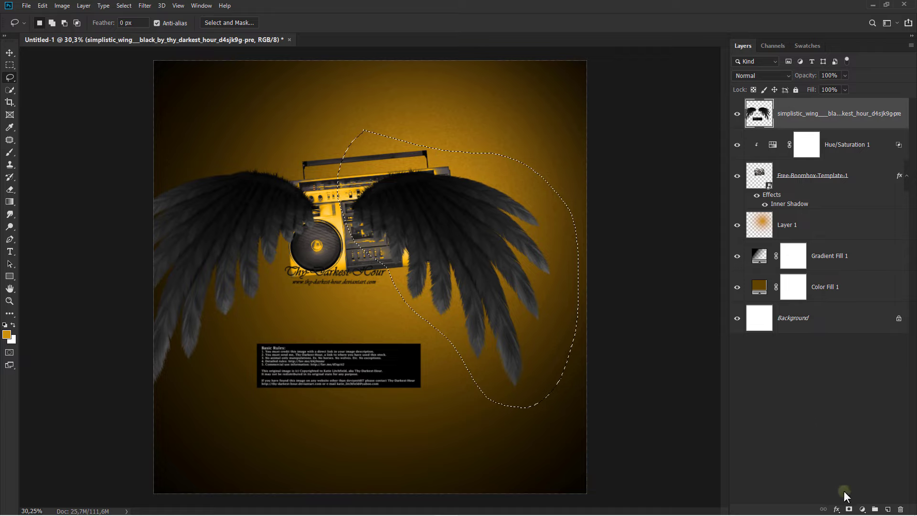
click(849, 509)
right_click(794, 117)
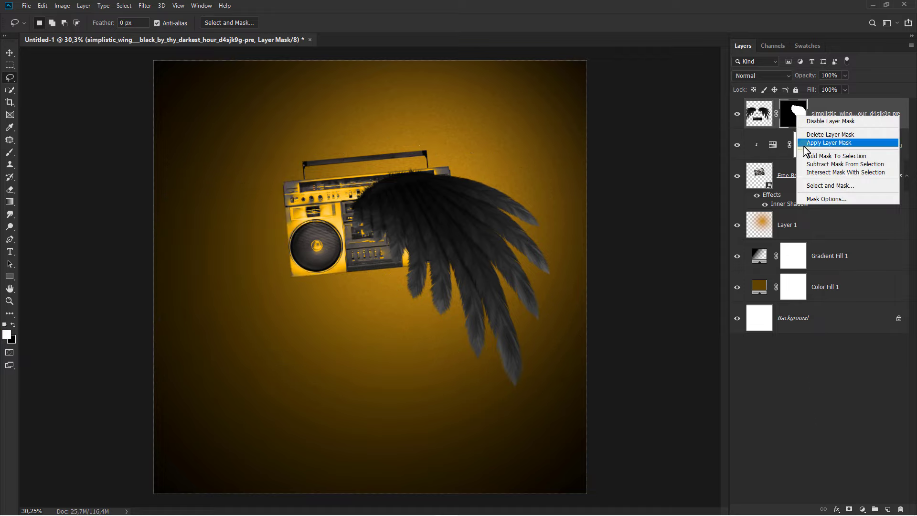
click(806, 143)
drag(812, 119, 805, 197)
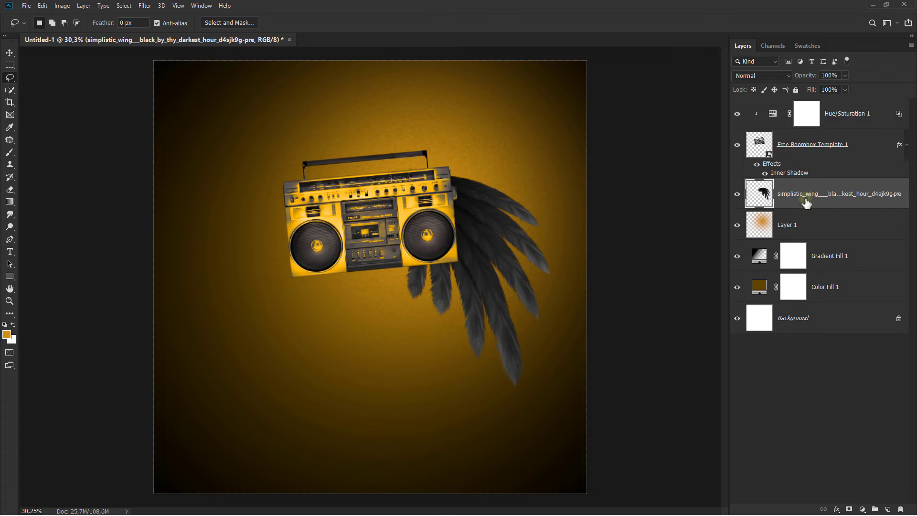
Transform the wing to about 83% scale and about -32° rotation, and position it behind the boombox's upper right side.
key(ctrl+t)
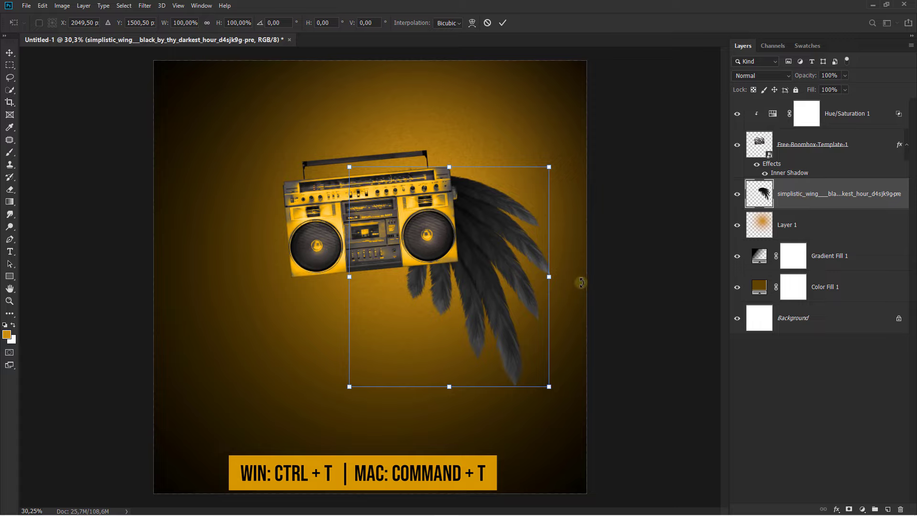
drag(573, 286, 571, 224)
drag(511, 257, 532, 211)
drag(610, 286, 565, 268)
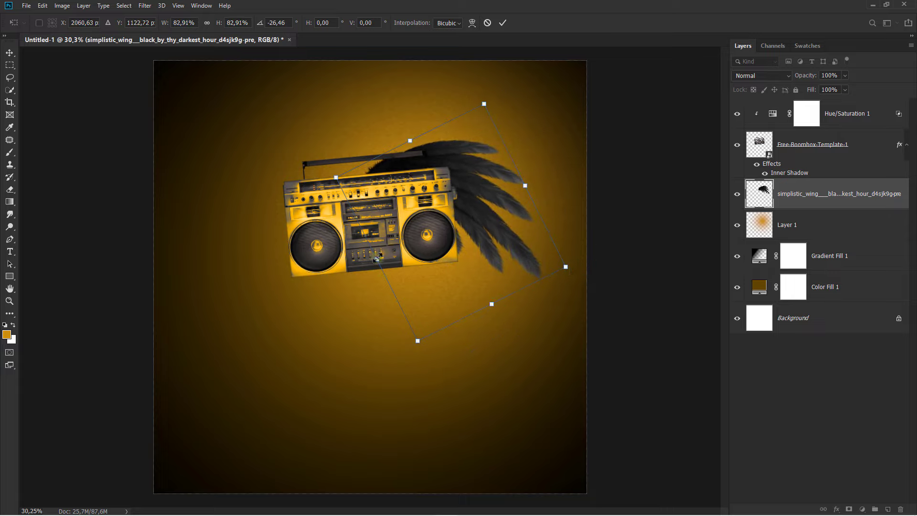
drag(377, 260, 396, 258)
key(ctrl+z)
drag(505, 316, 518, 303)
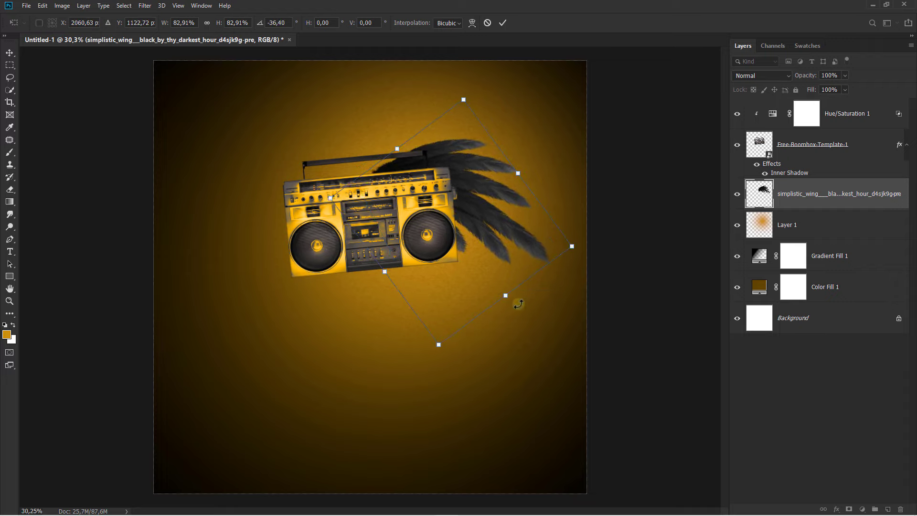
drag(451, 233, 458, 231)
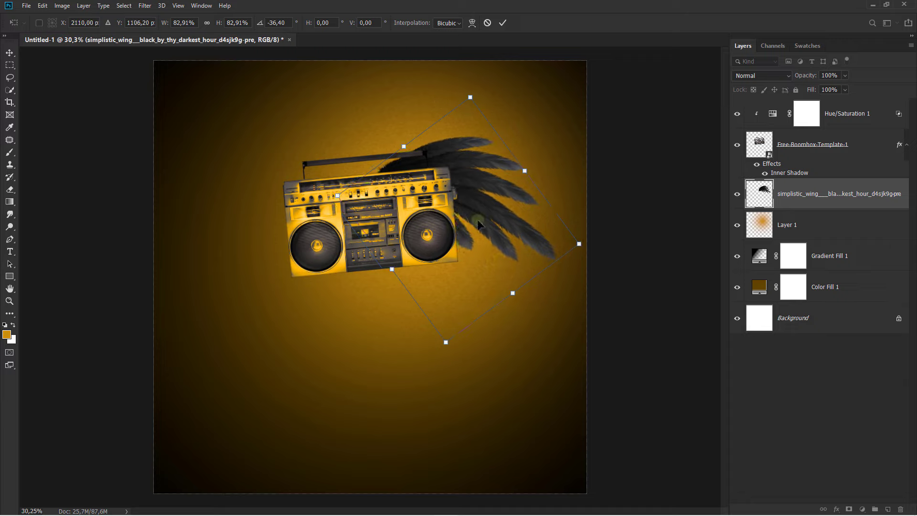
drag(557, 168, 563, 175)
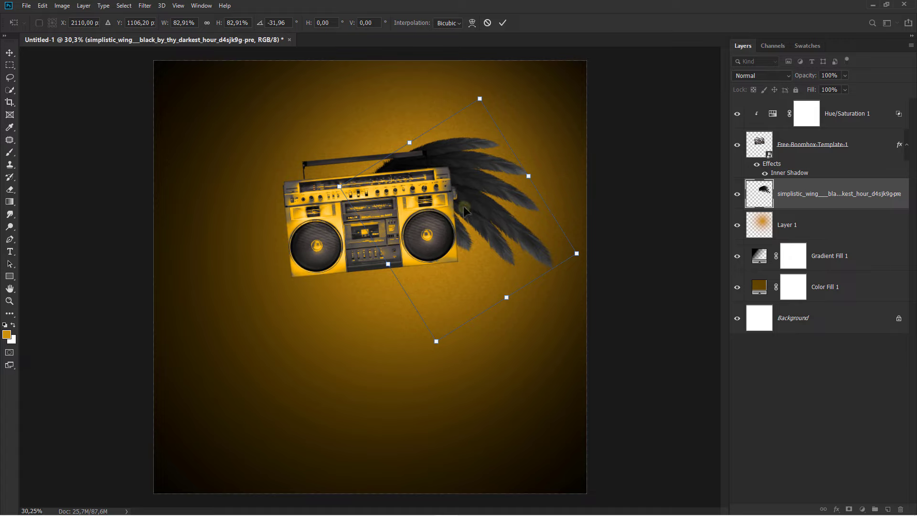
drag(462, 206, 471, 200)
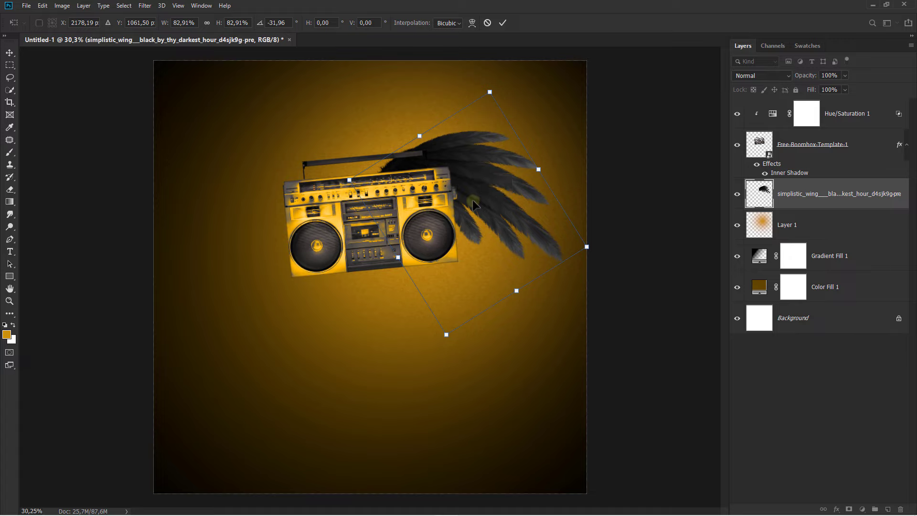
click(502, 22)
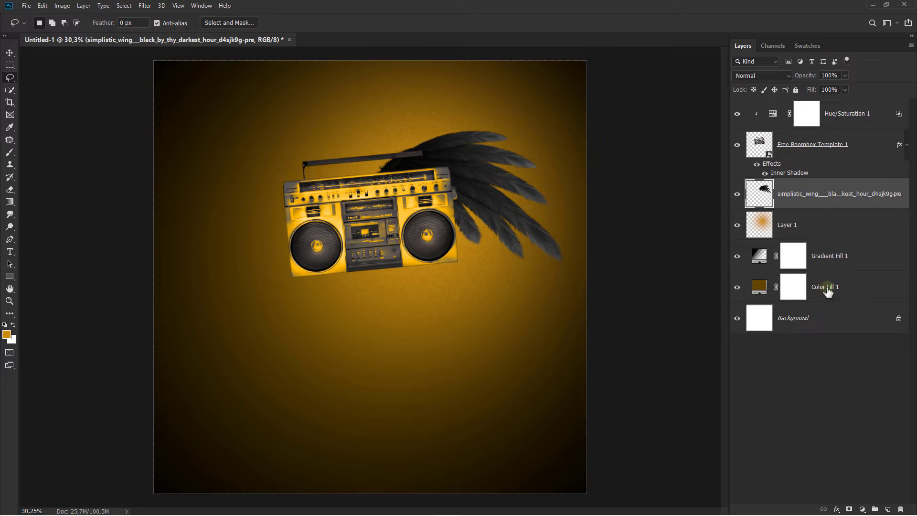
Clip a Gradient Map adjustment with the black-to-white gradient to the wing layer, and set its blend mode to Screen.
click(862, 509)
click(865, 493)
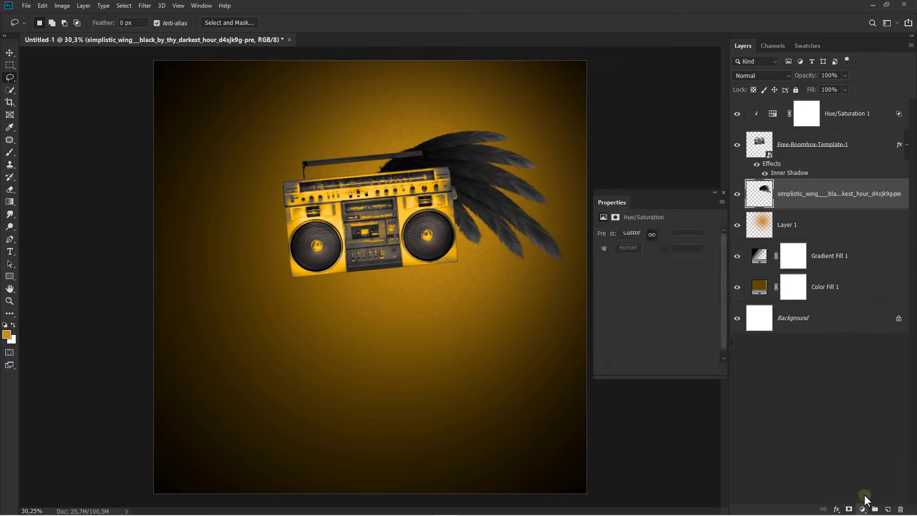
click(654, 369)
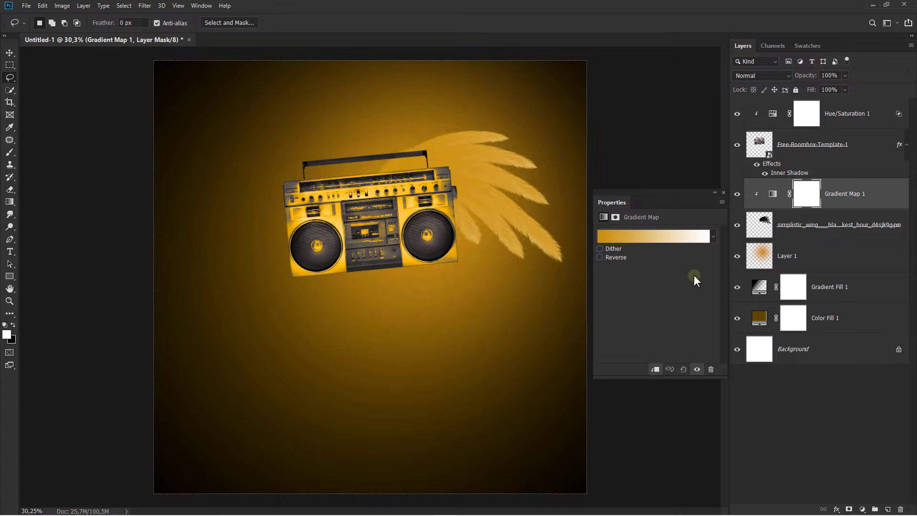
click(711, 236)
click(638, 256)
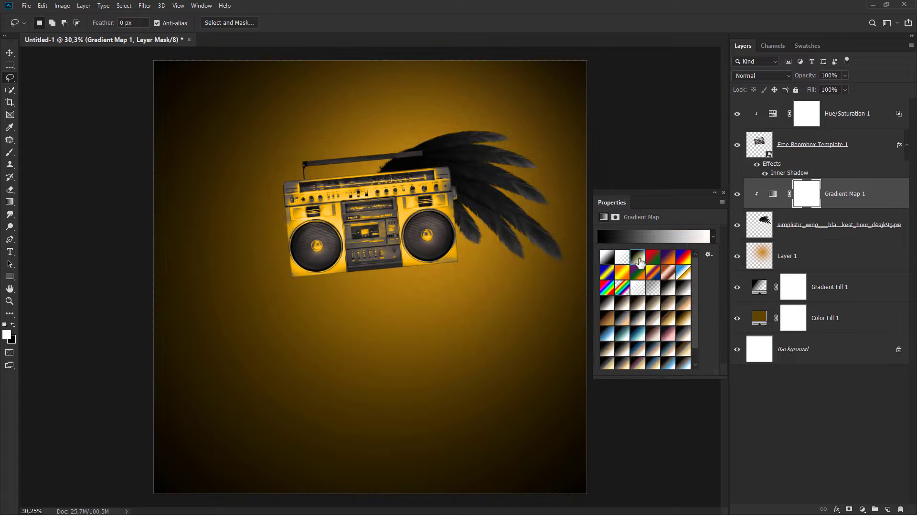
click(723, 193)
click(772, 193)
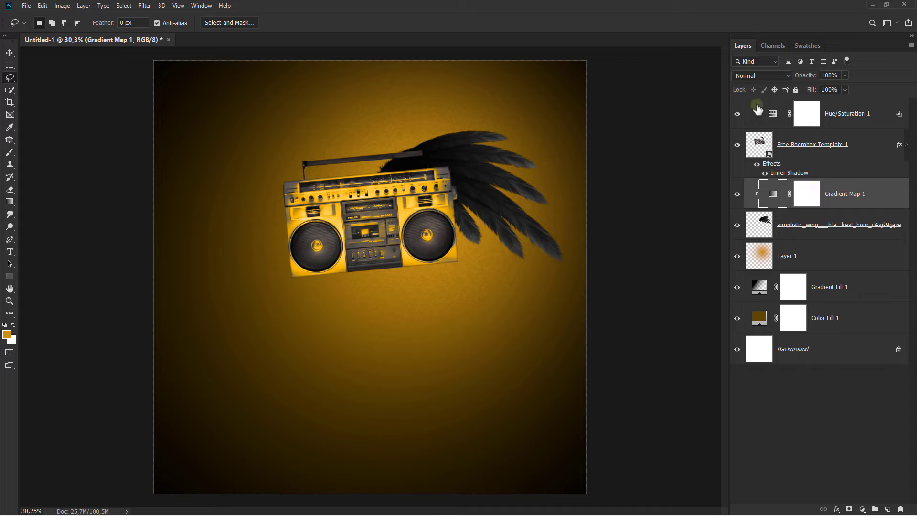
click(752, 76)
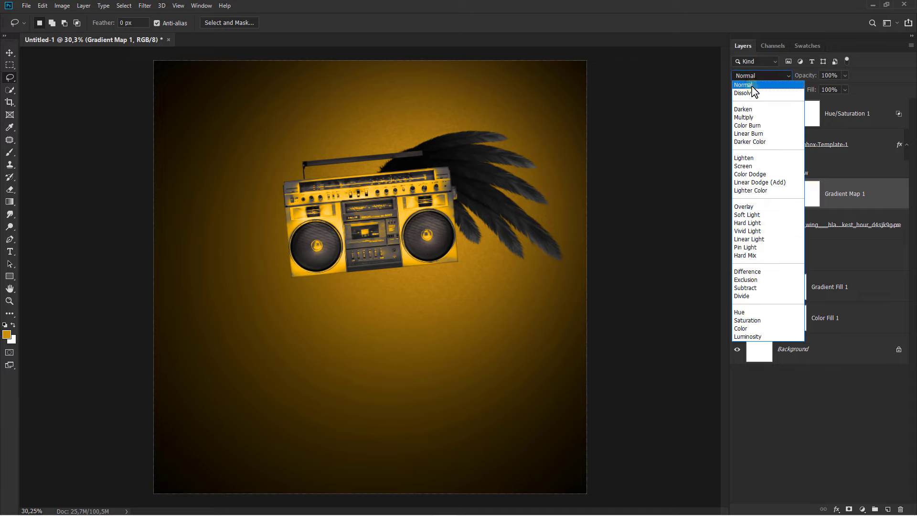
click(757, 164)
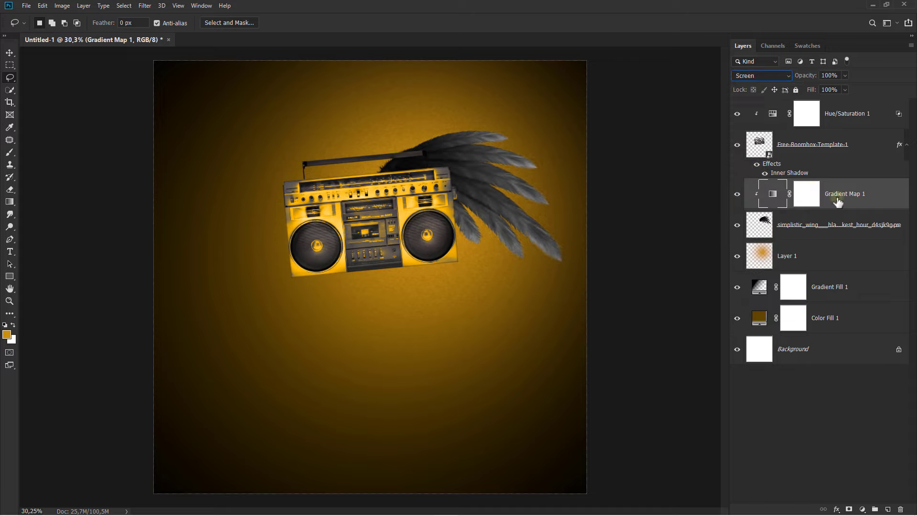
Duplicate the wing's Gradient Map adjustment, clip the copy to the wing, and compare its effect on and off.
key(ctrl+j)
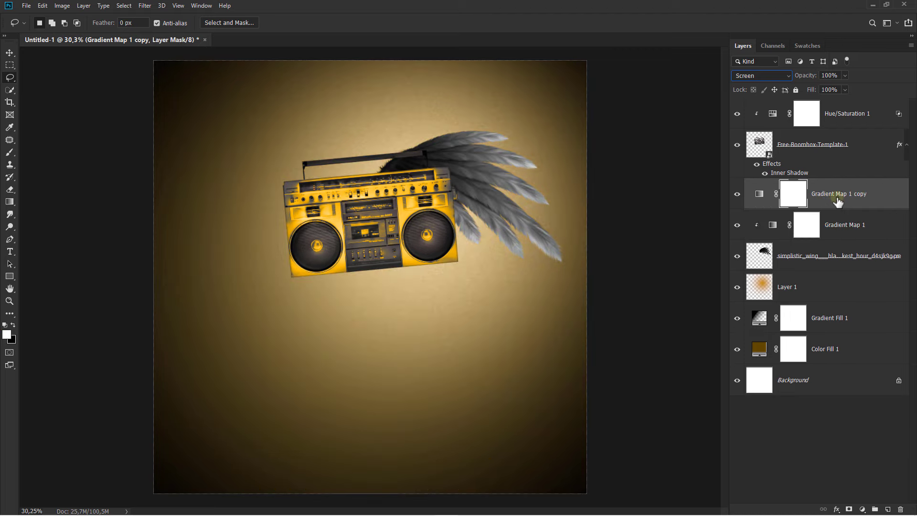
right_click(838, 200)
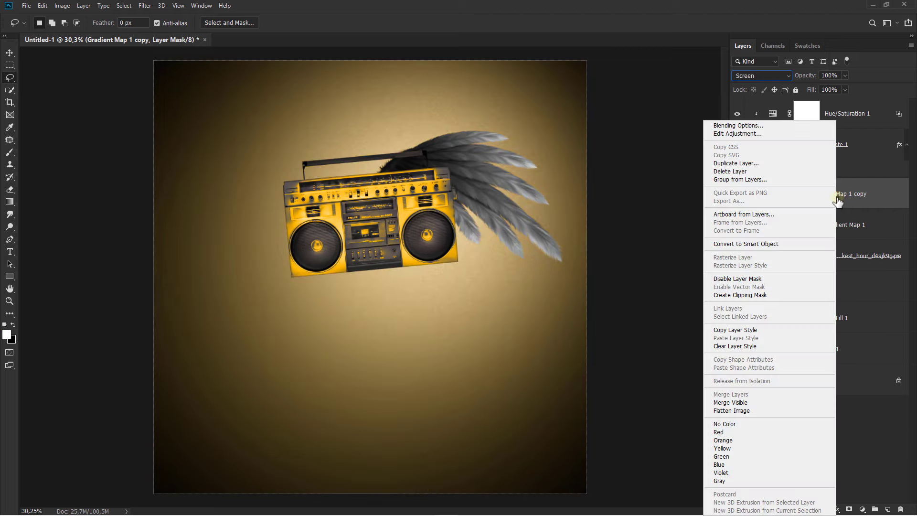
click(772, 295)
click(737, 194)
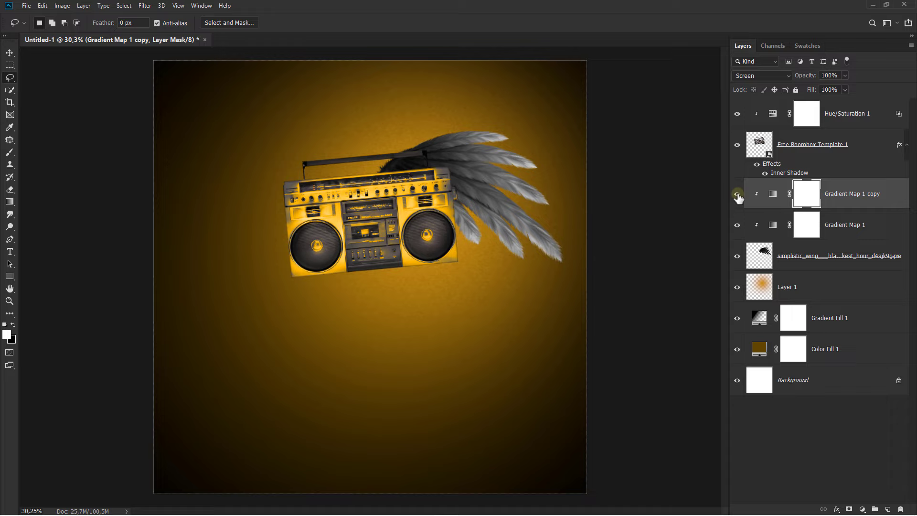
Colorize the wing gold with a clipped Hue/Saturation adjustment above the gradient maps, using saturation 100 and an adjusted hue.
click(850, 196)
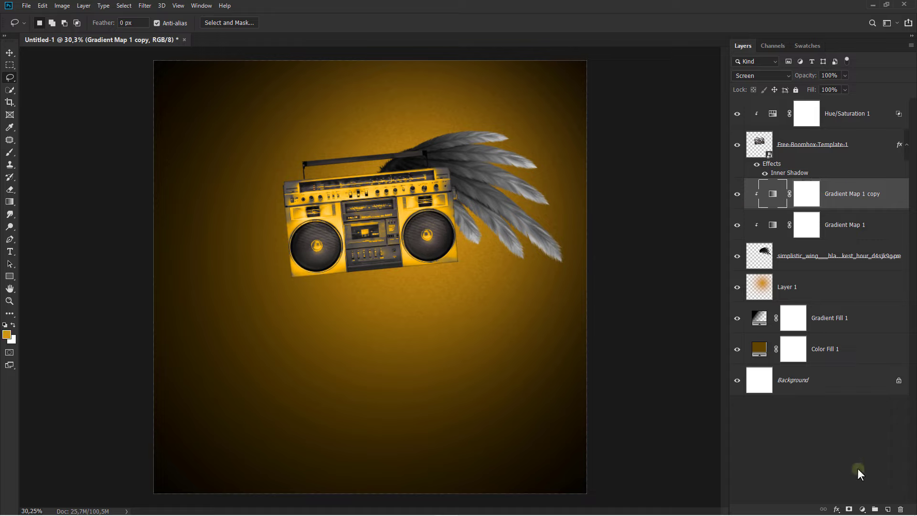
click(862, 509)
click(867, 417)
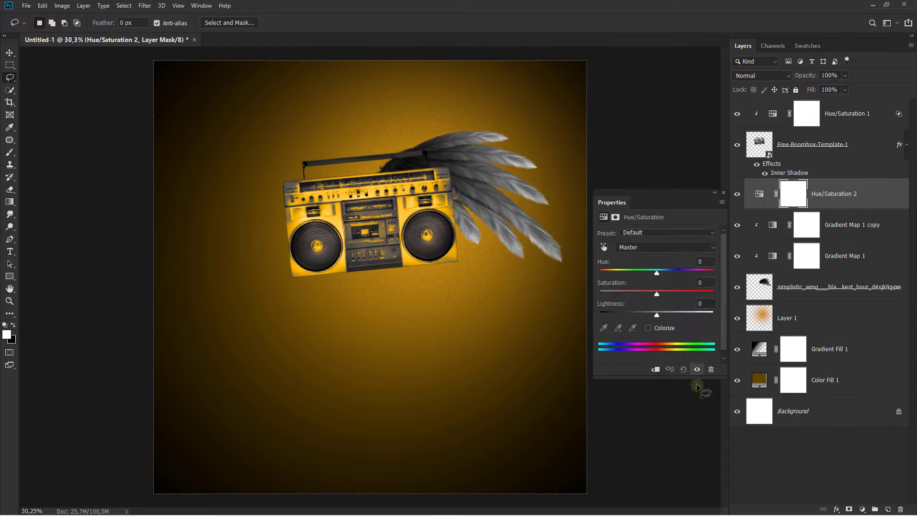
click(656, 369)
click(648, 328)
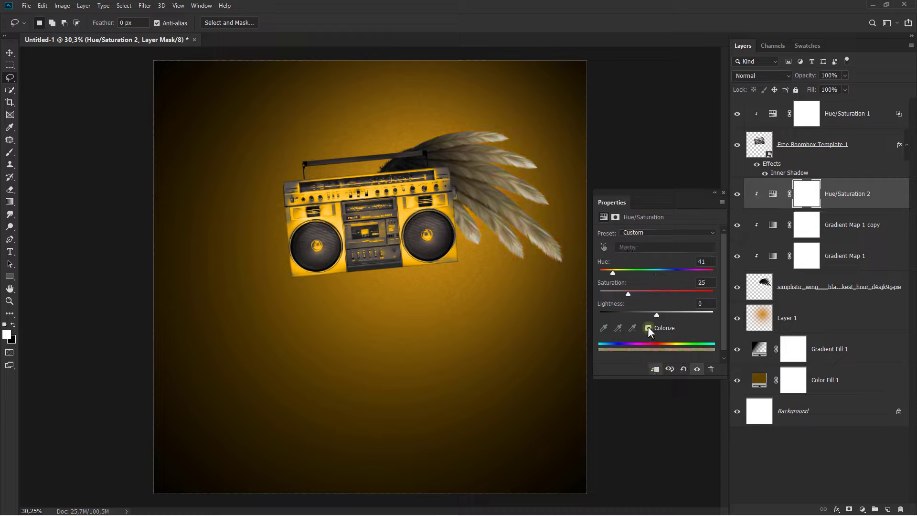
drag(641, 294, 729, 295)
click(702, 262)
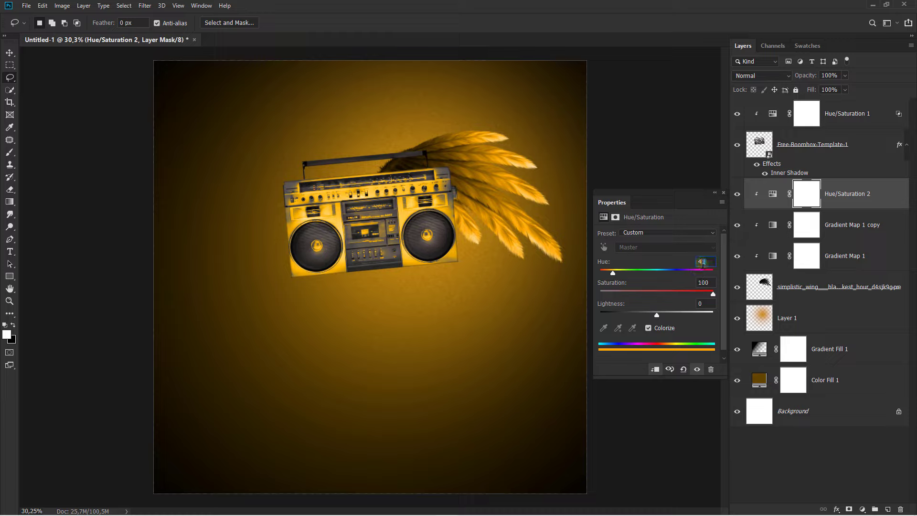
drag(701, 262, 711, 263)
click(723, 192)
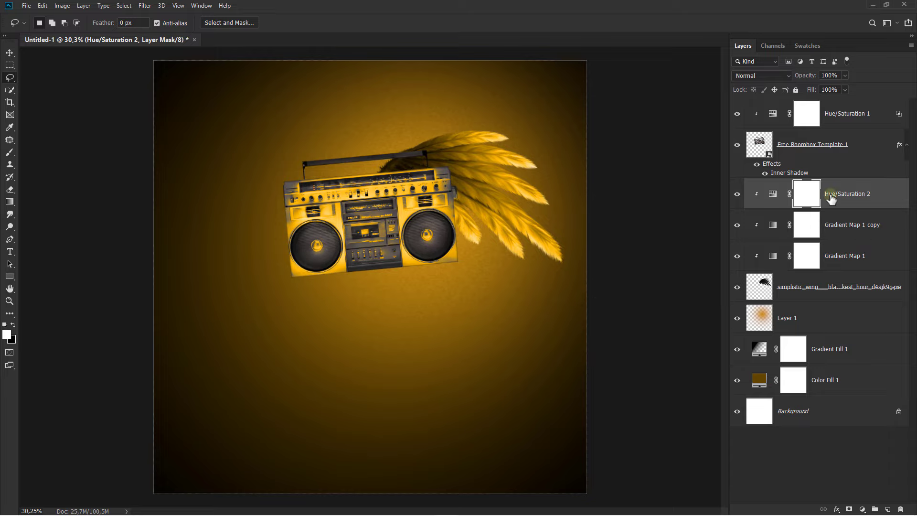
Split the wing's Hue/Saturation layer's Blend If This Layer black slider to 34 / 52, and accept.
click(830, 198)
right_click(831, 199)
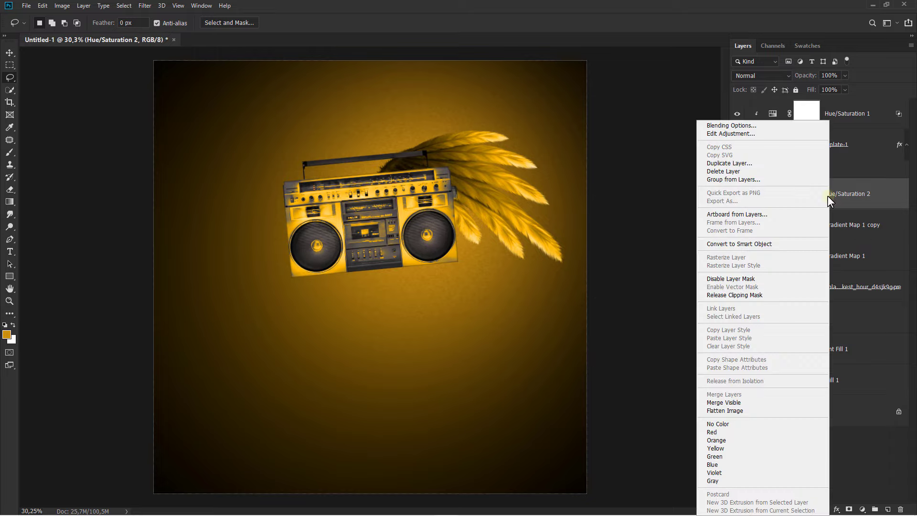
click(769, 125)
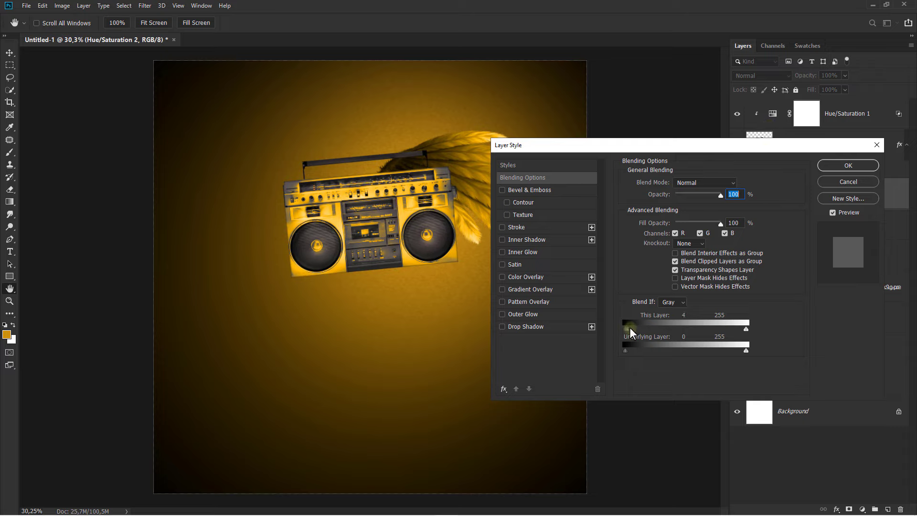
drag(629, 328, 631, 327)
drag(546, 149, 591, 115)
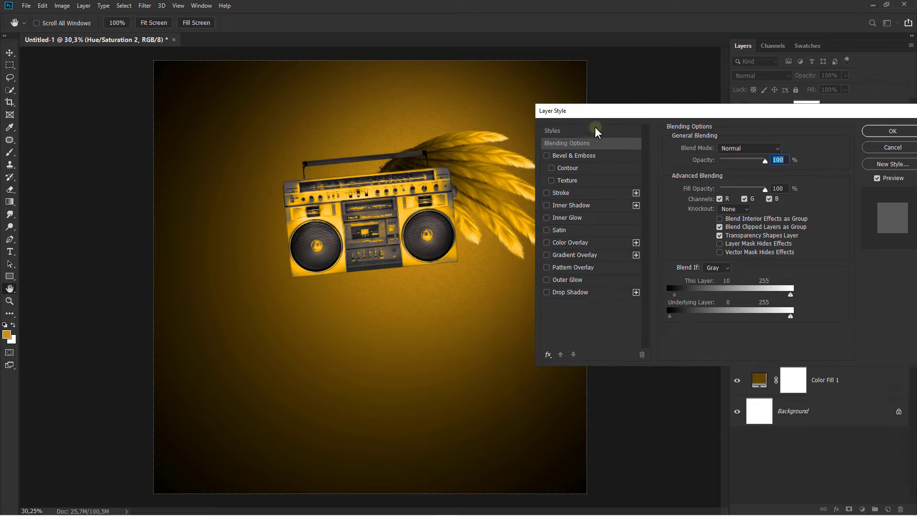
scroll(481, 179, up, 1)
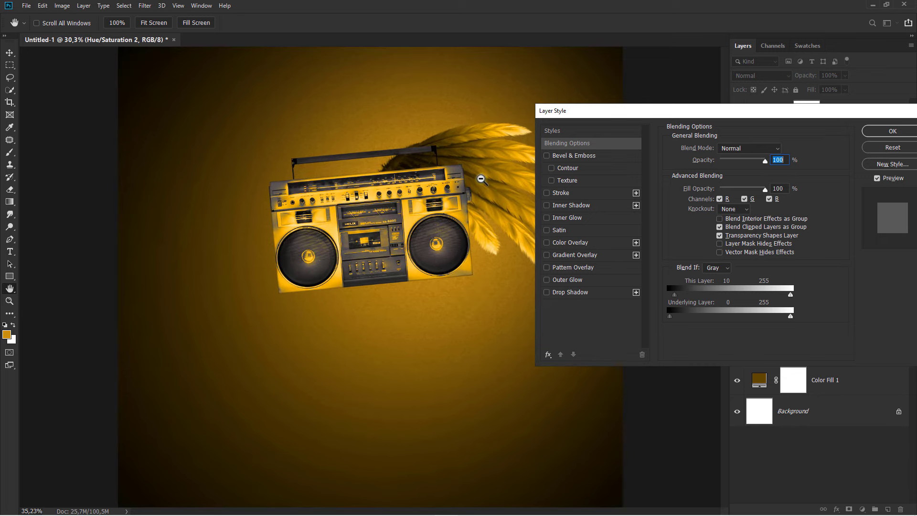
scroll(481, 179, up, 1)
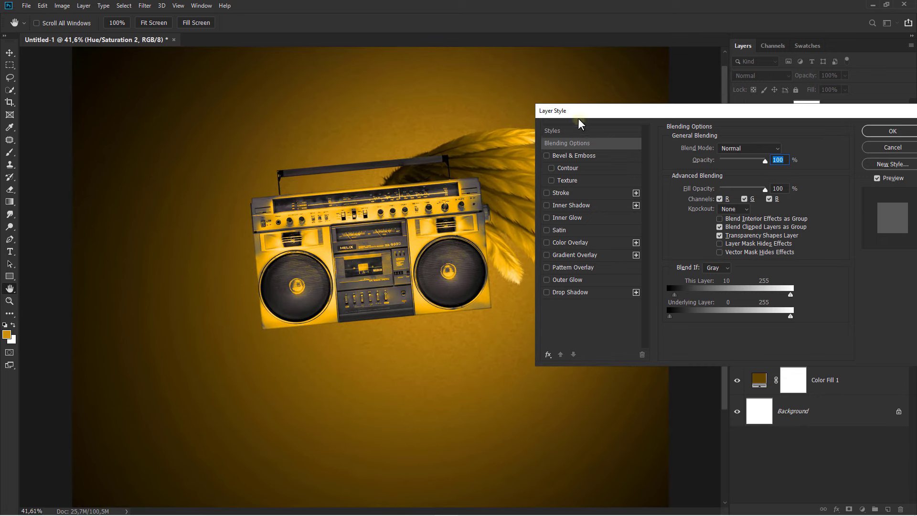
drag(578, 120, 651, 146)
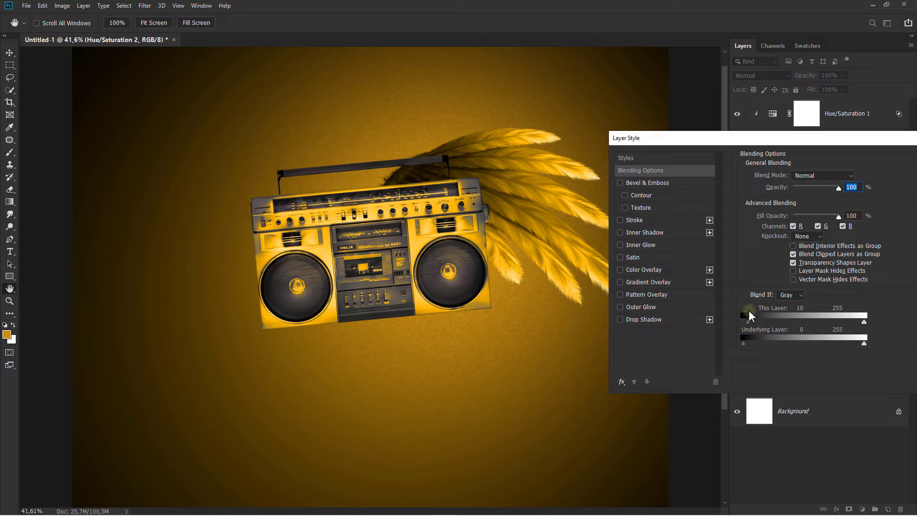
drag(748, 321, 771, 321)
drag(775, 326, 770, 325)
drag(799, 140, 557, 288)
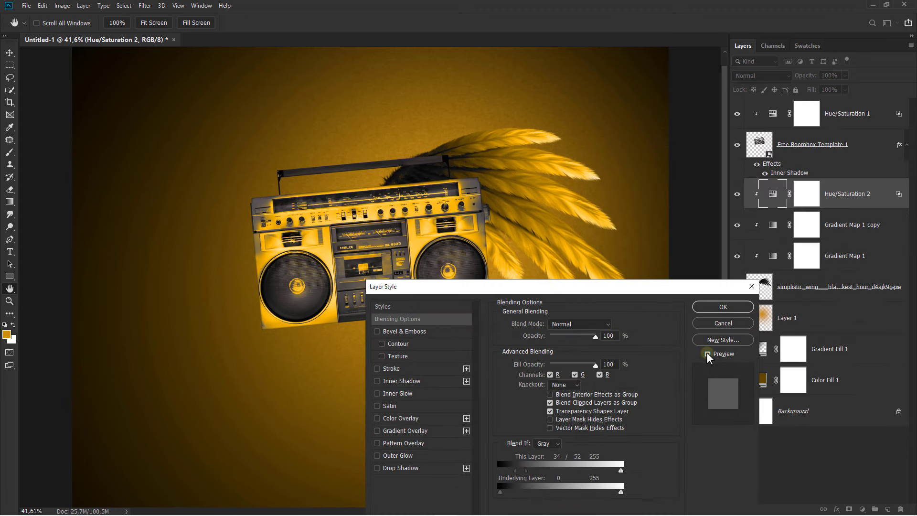
click(729, 308)
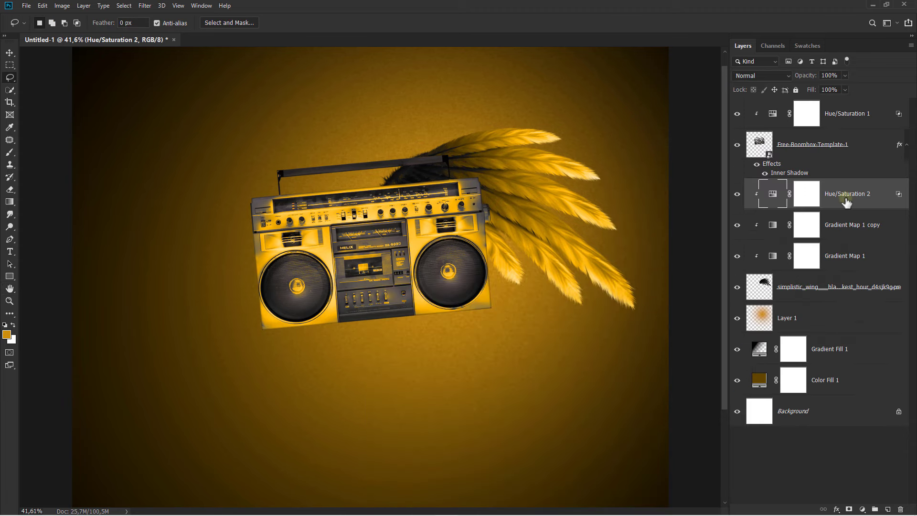
Add an Inner Shadow layer style to the wing layer and set its blend mode to Soft Light.
key(ctrl+0)
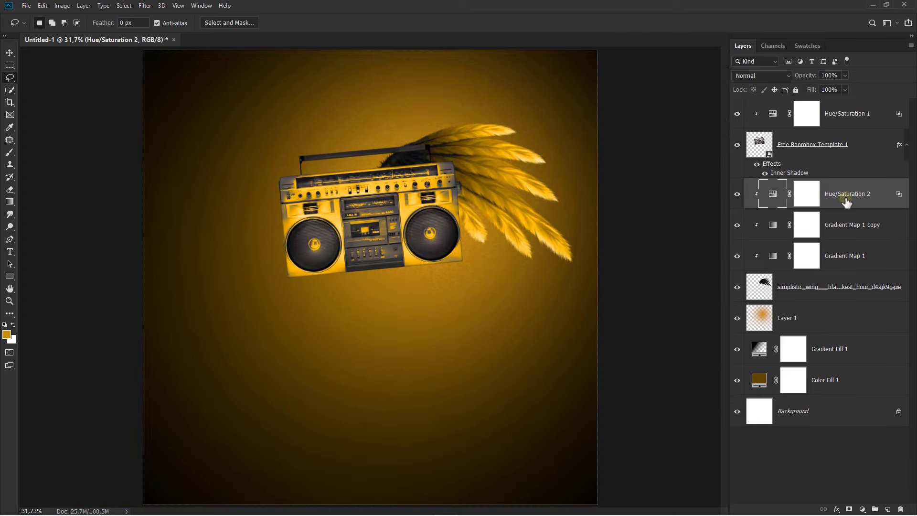
click(824, 286)
right_click(800, 282)
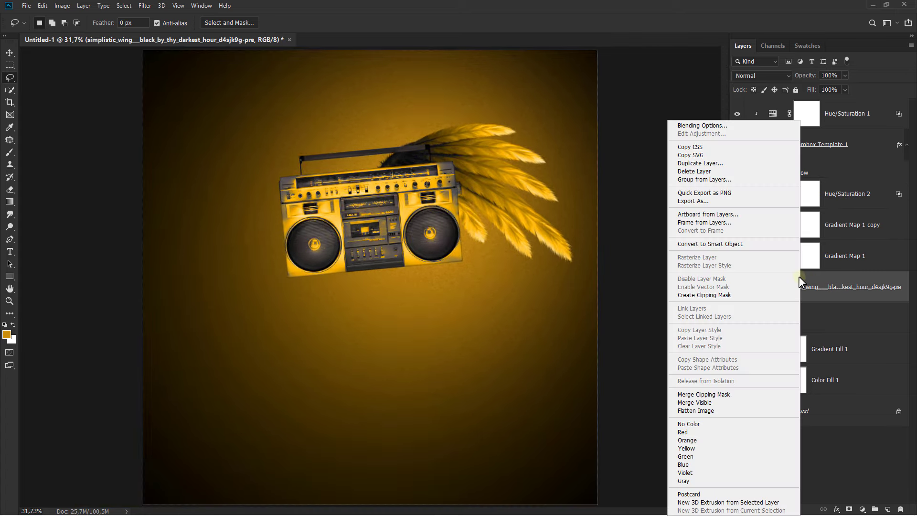
click(702, 125)
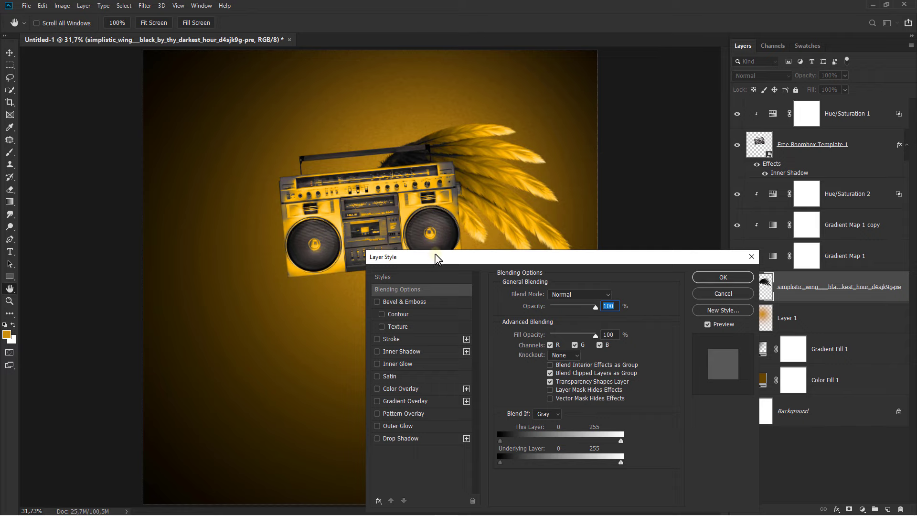
drag(437, 259, 564, 208)
click(523, 304)
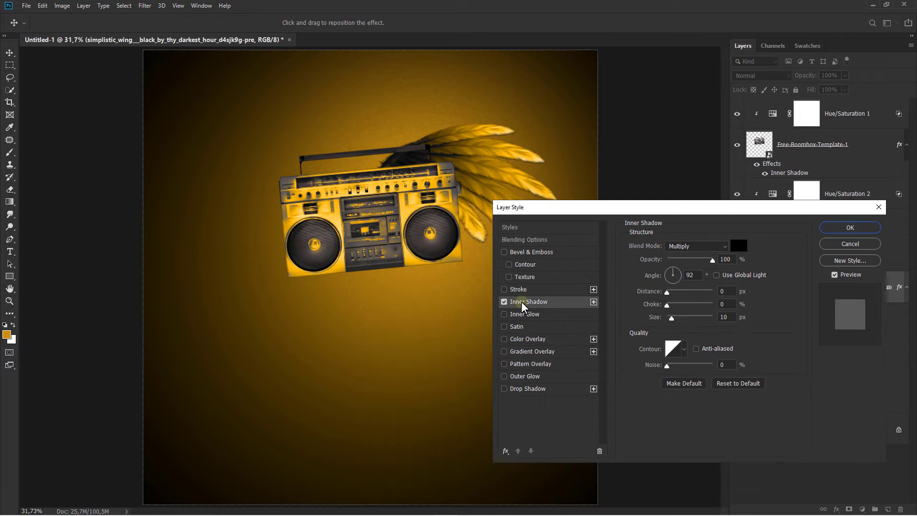
click(678, 247)
click(687, 383)
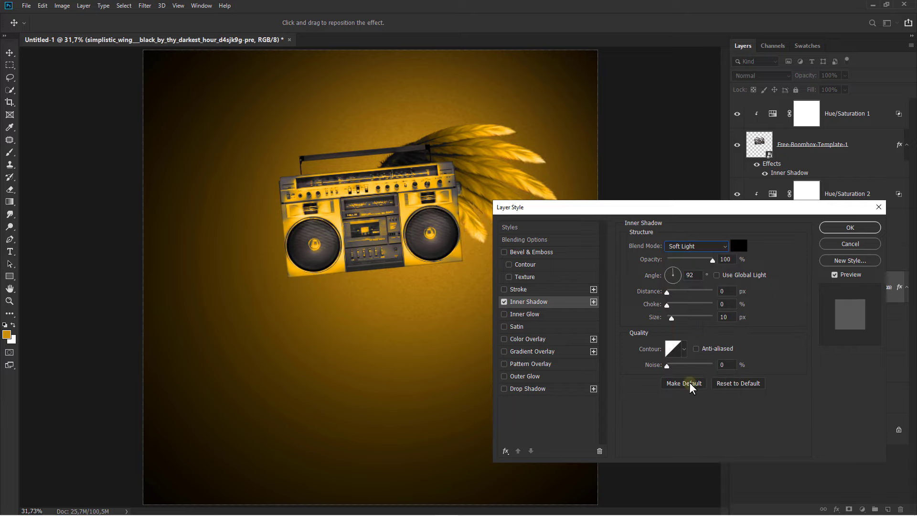
Set the wing's Inner Shadow color to dark brown 3c2900.
click(739, 246)
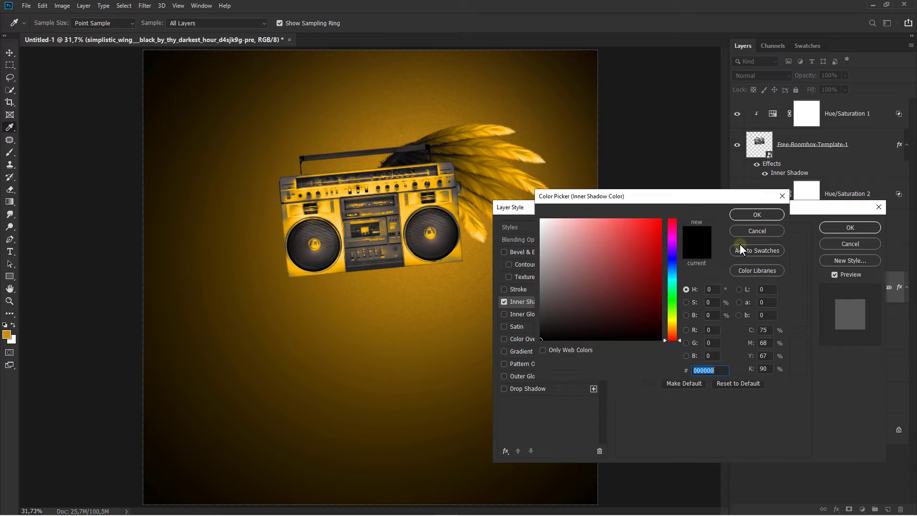
click(660, 314)
drag(659, 314, 676, 326)
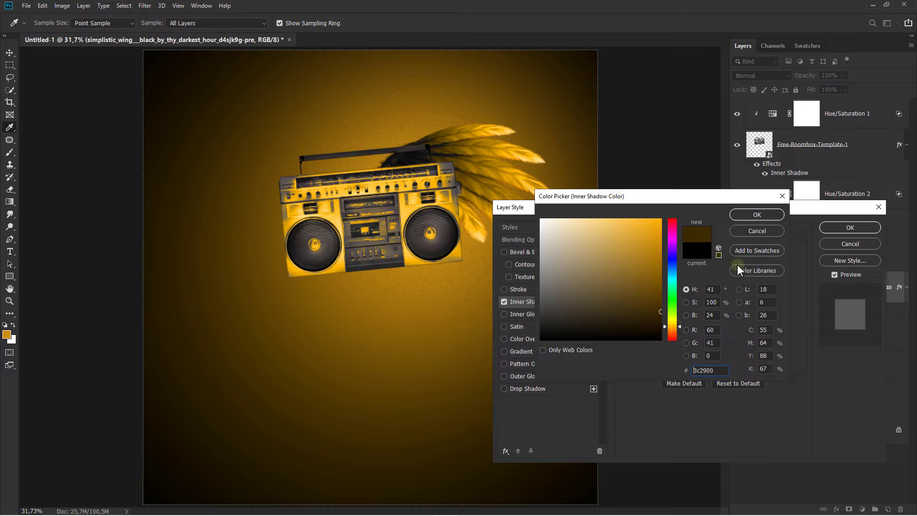
click(756, 215)
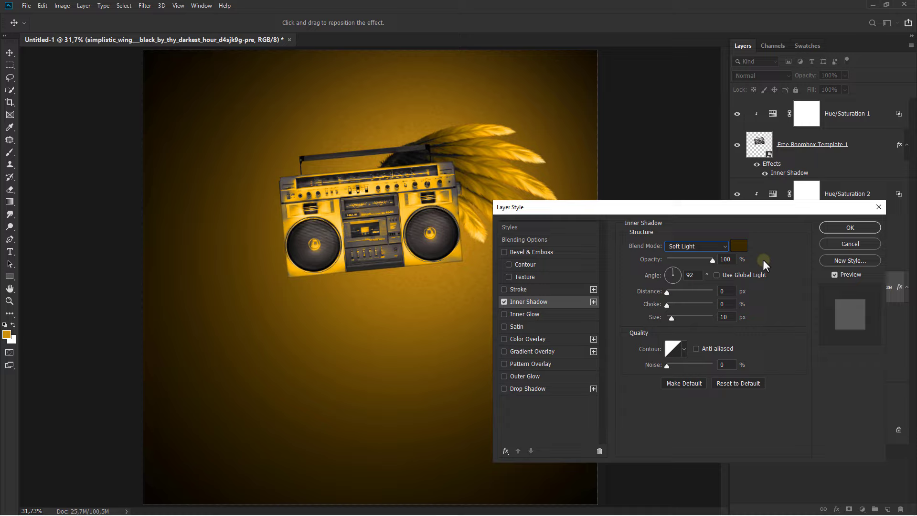
Set the wing's Inner Shadow angle to 9° and size to 98 px, and accept the layer style.
drag(674, 316, 685, 317)
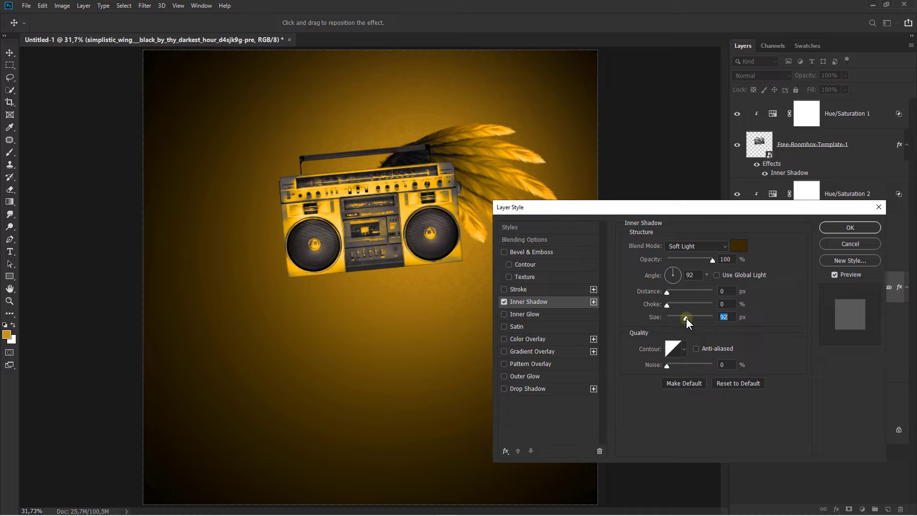
click(681, 274)
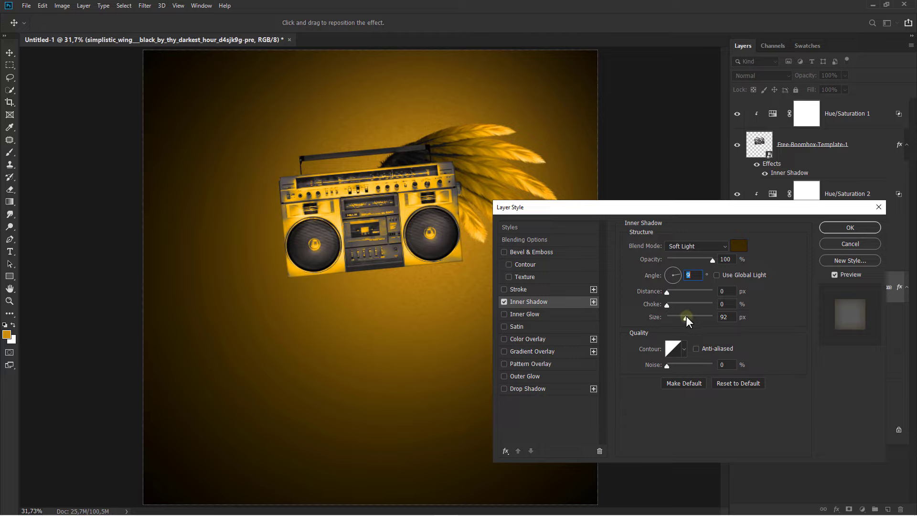
drag(686, 316, 686, 316)
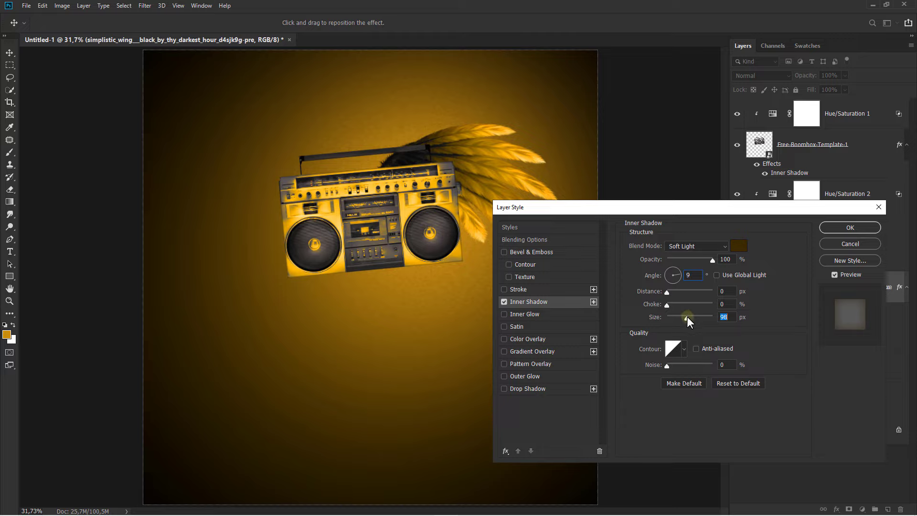
click(837, 227)
Duplicate the wing layer together with its clipped Hue/Saturation and two Gradient Map adjustments.
click(756, 307)
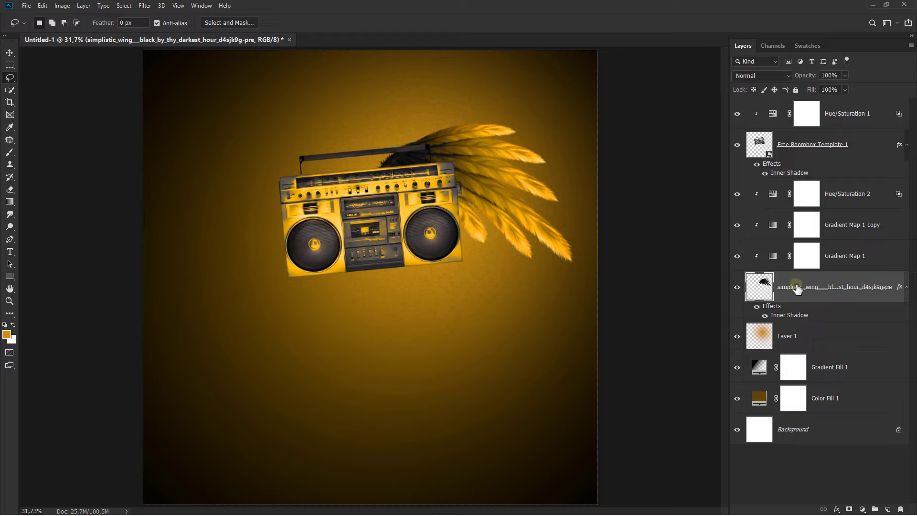
shift+click(855, 199)
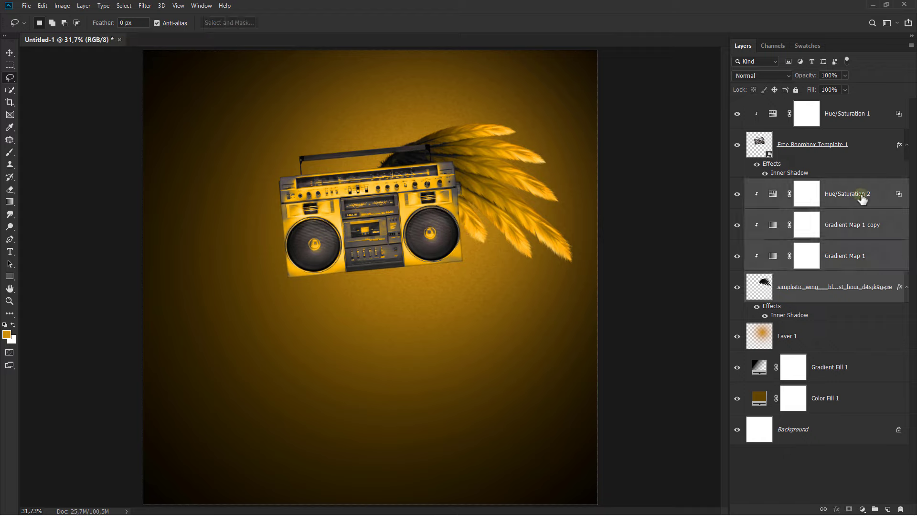
key(ctrl+j)
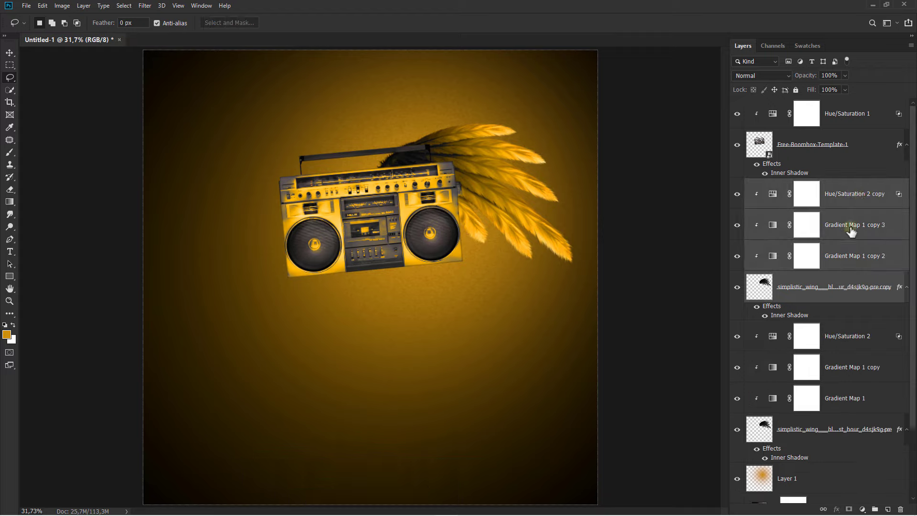
Move the copied wing to the boombox's left side and mirror it horizontally with Free Transform.
click(808, 292)
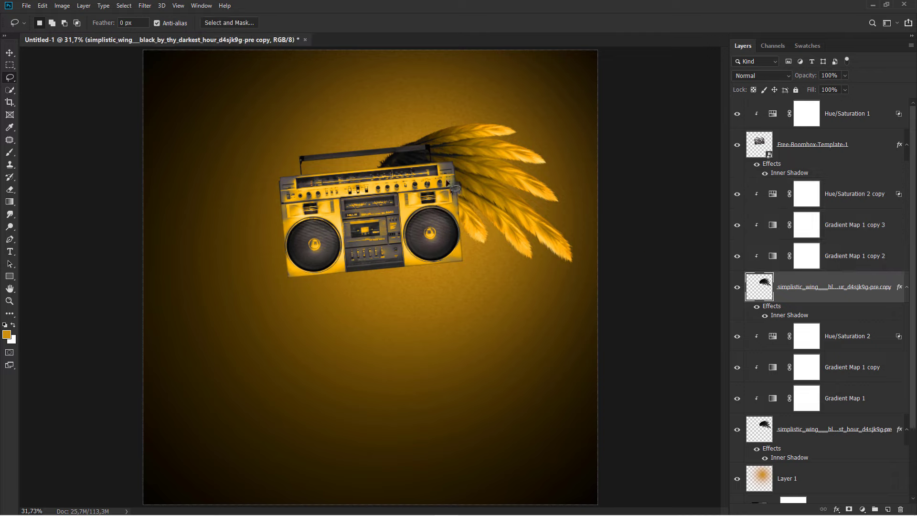
key(v)
drag(455, 188, 293, 193)
key(ctrl+t)
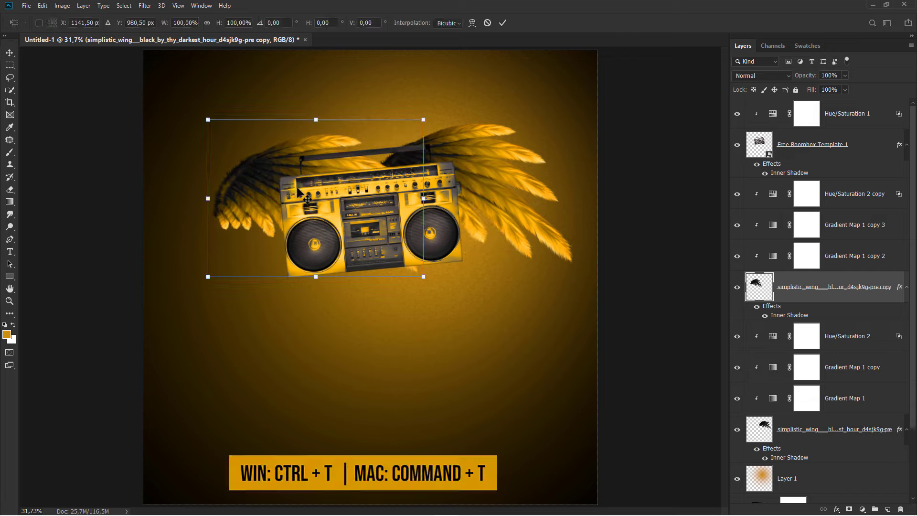
right_click(295, 189)
click(335, 301)
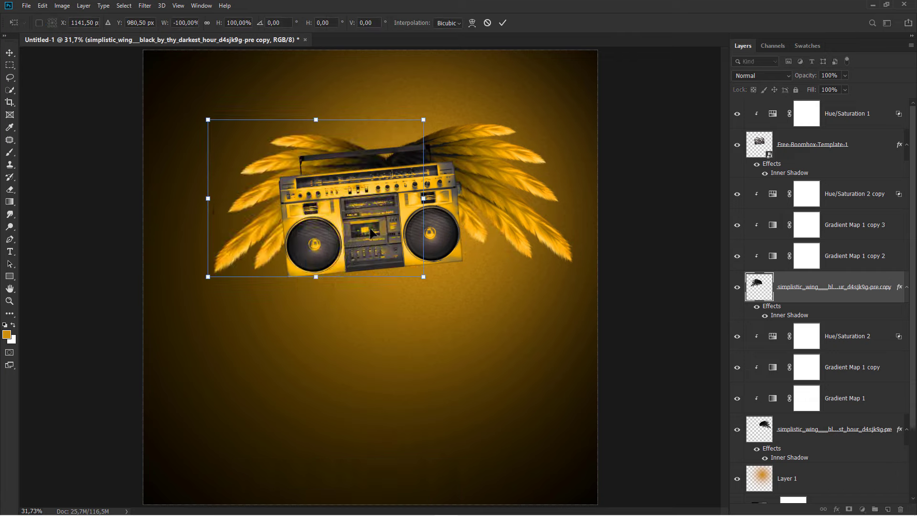
drag(366, 228, 312, 233)
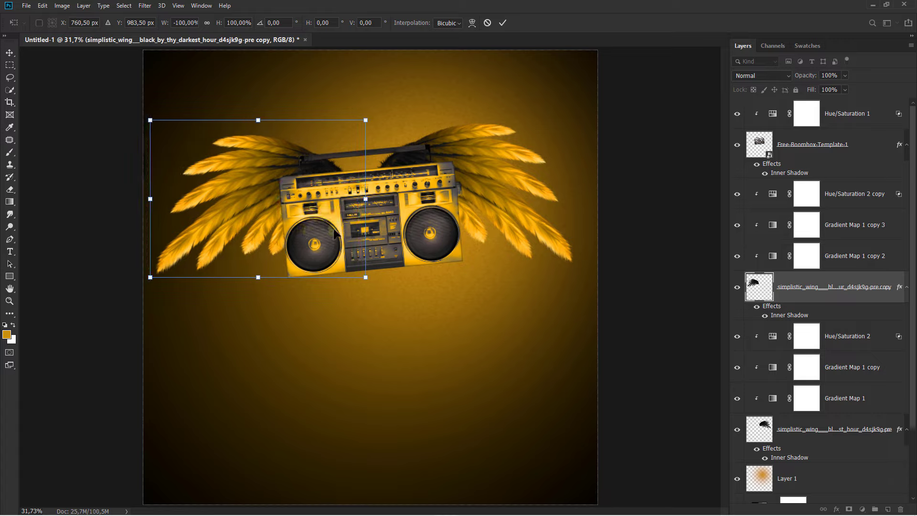
Rotate the left wing to about -23.6°, position it behind the boombox's left side, and commit the transform.
drag(400, 228, 401, 187)
drag(345, 209, 340, 218)
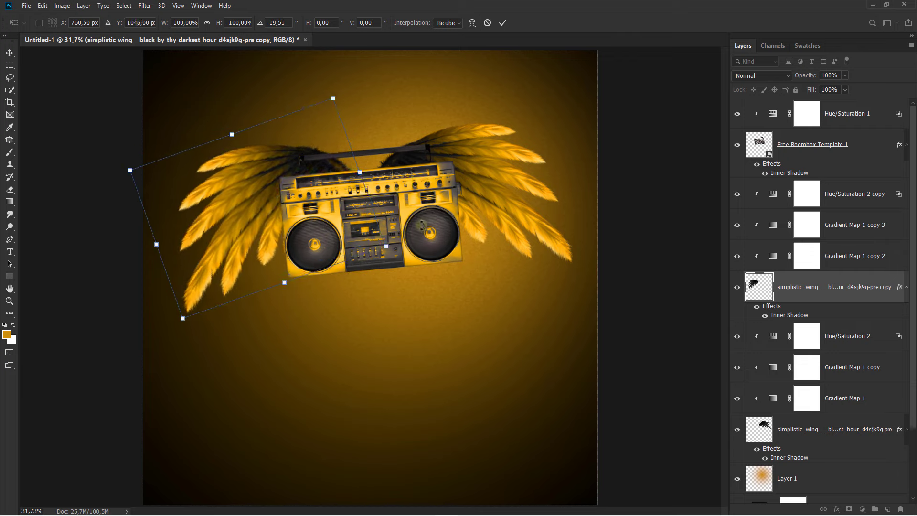
drag(427, 225, 424, 198)
drag(356, 208, 403, 204)
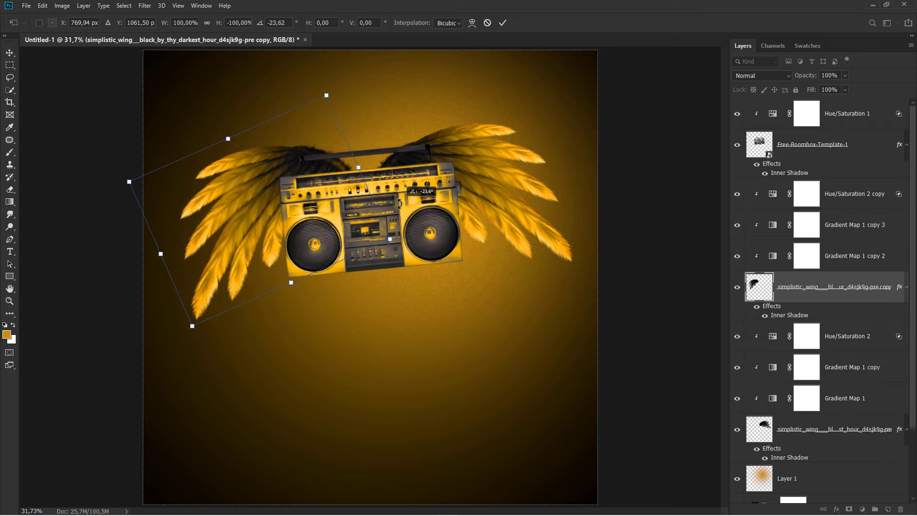
drag(338, 219, 338, 222)
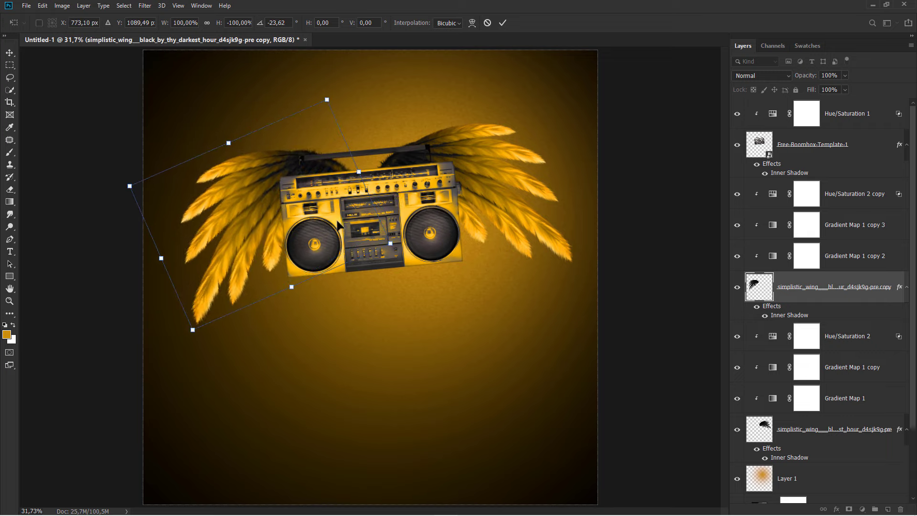
key(Return)
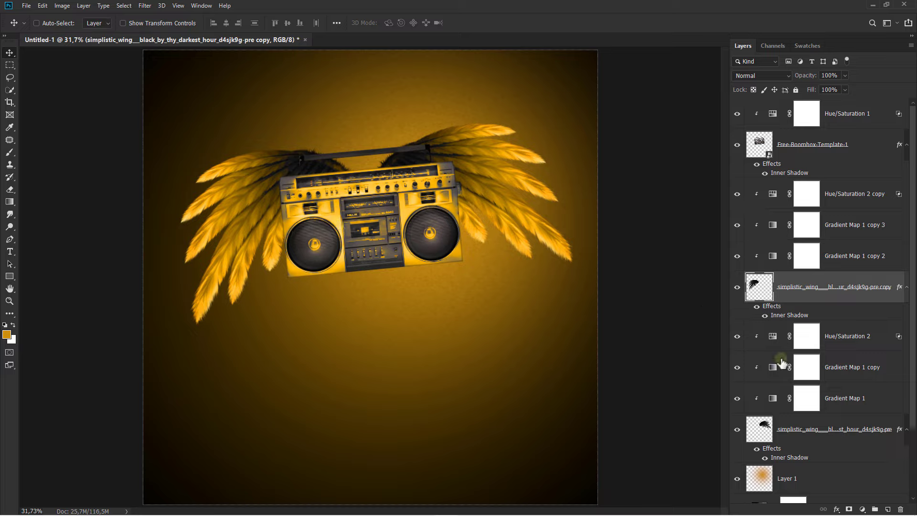
Rotate the original right wing by about 5.2°, nudge it into place behind the boombox, and commit the transform.
click(802, 427)
key(ctrl+t)
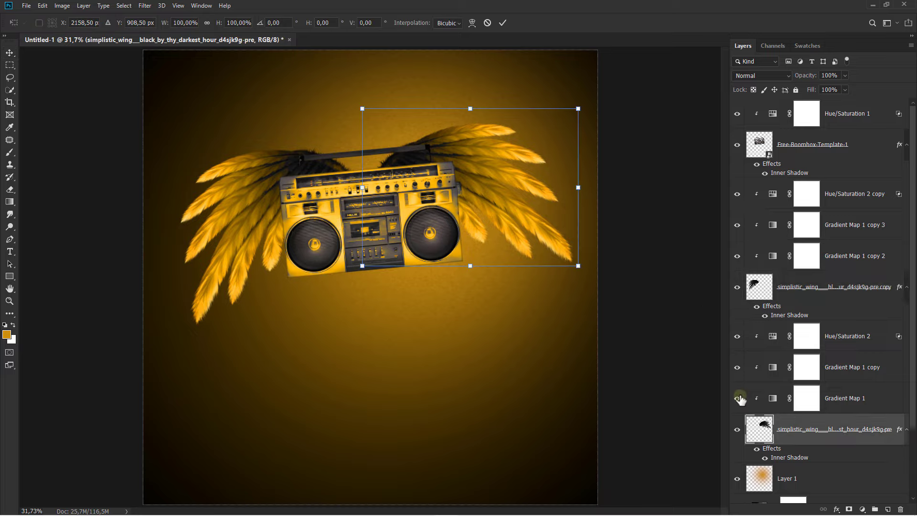
drag(595, 224, 598, 231)
drag(540, 235, 545, 236)
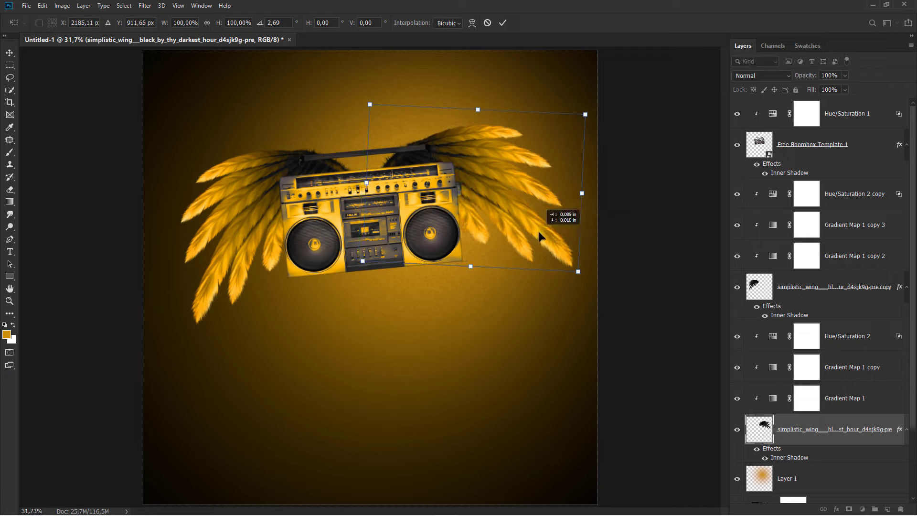
drag(599, 249, 597, 254)
drag(514, 249, 505, 251)
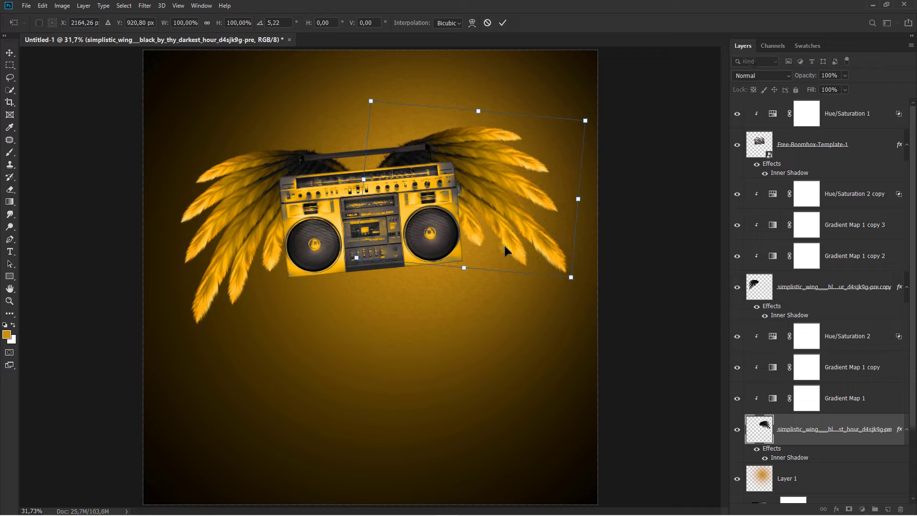
key(Return)
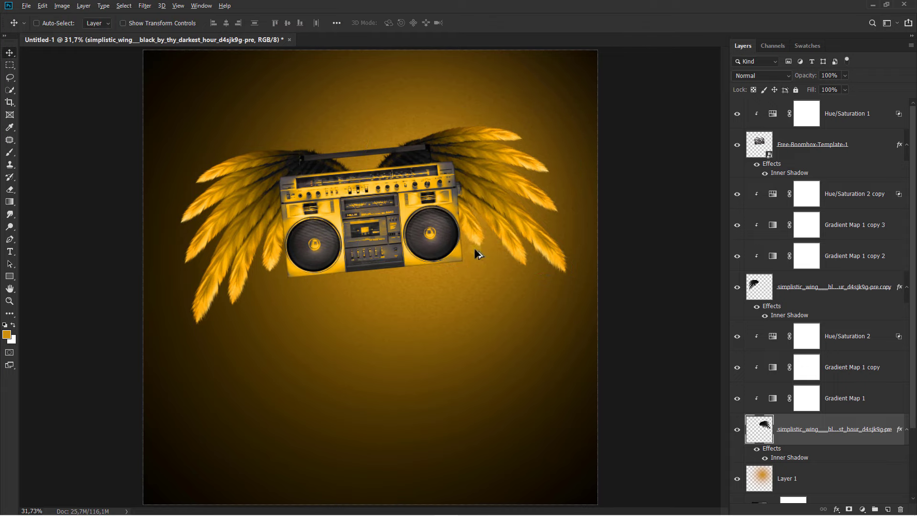
Add a new empty layer clipped directly above the right wing layer.
scroll(475, 252, down, 3)
scroll(405, 248, up, 2)
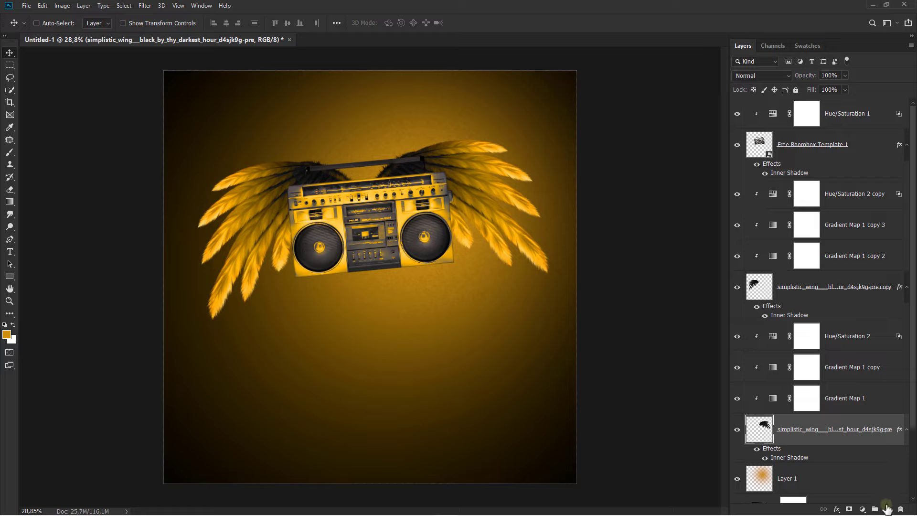
click(887, 509)
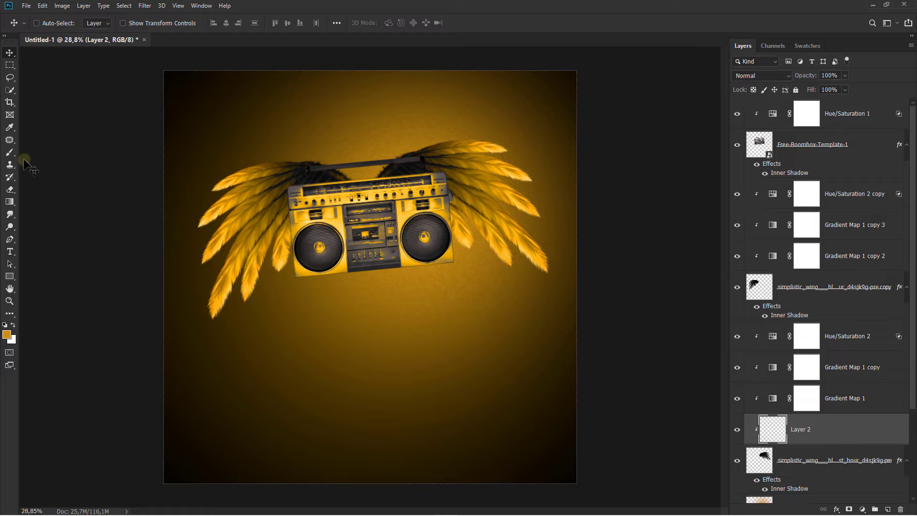
Set up a soft black brush with 71 px size, 0% hardness and 17% flow.
click(10, 152)
right_click(10, 152)
click(38, 155)
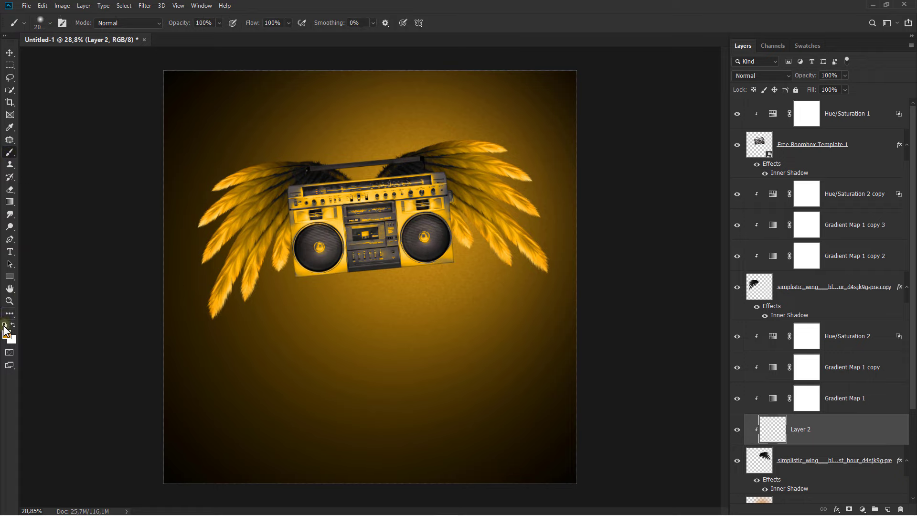
right_click(390, 229)
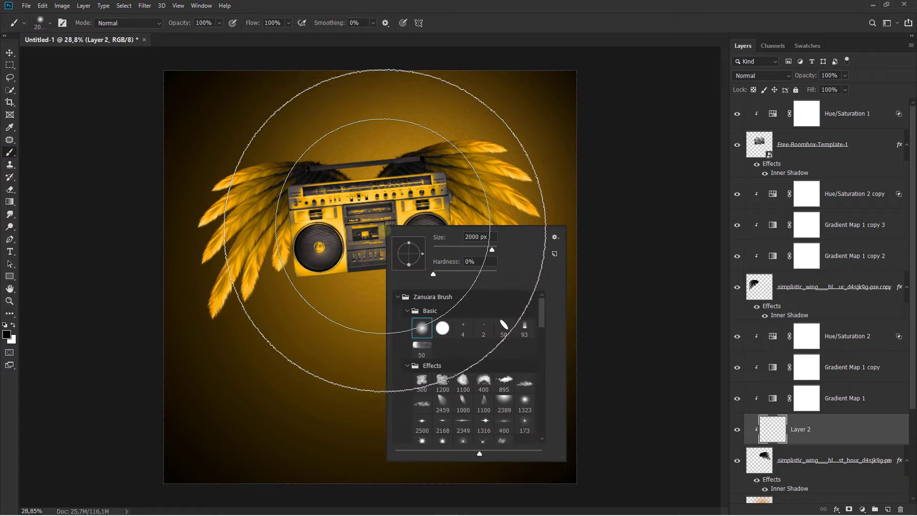
click(456, 251)
click(289, 23)
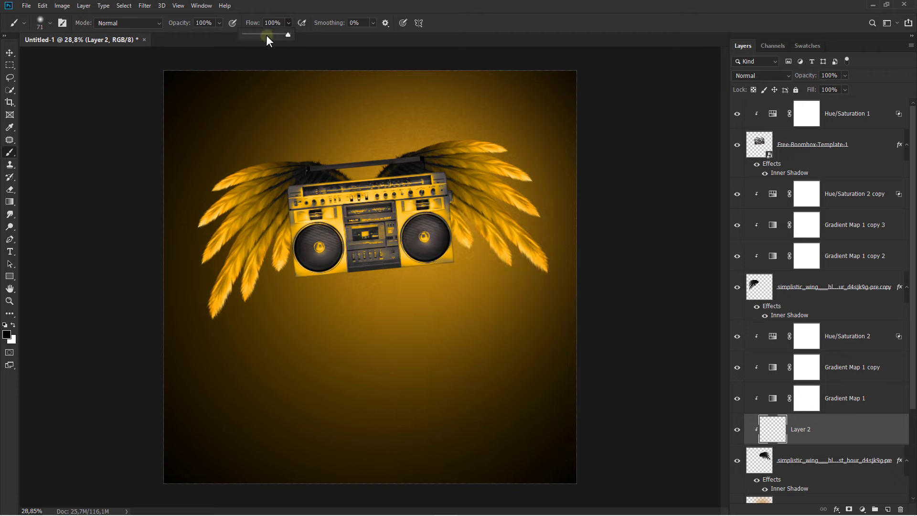
drag(253, 35, 251, 35)
Paint soft black shading on the right wing where it meets the boombox, enlarging the brush to 244 and 324 px.
scroll(456, 177, up, 5)
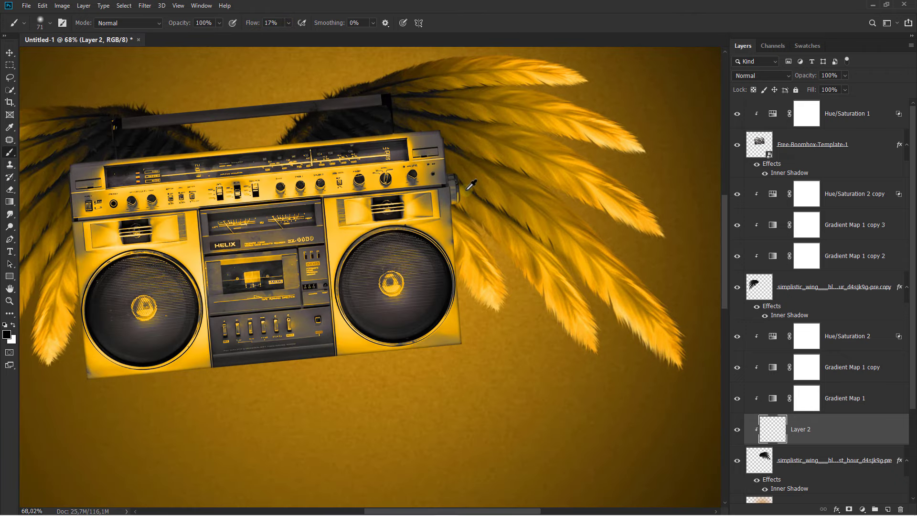
drag(466, 190, 492, 190)
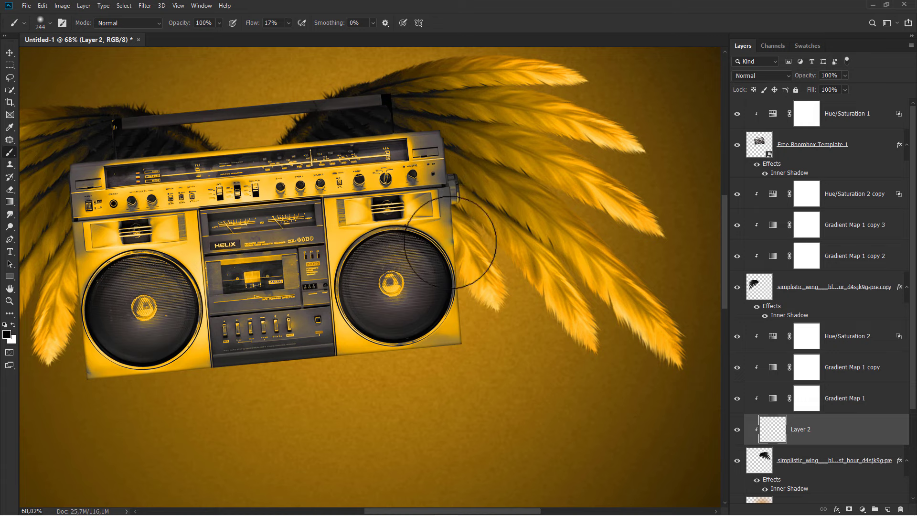
mouse_move(448, 250)
mouse_down()
mouse_move(444, 193)
mouse_move(460, 183)
mouse_move(432, 206)
mouse_move(461, 175)
mouse_move(442, 149)
mouse_move(414, 141)
mouse_move(433, 145)
mouse_move(407, 153)
mouse_move(414, 189)
mouse_move(442, 222)
mouse_move(441, 289)
mouse_move(429, 236)
mouse_up()
click(464, 184)
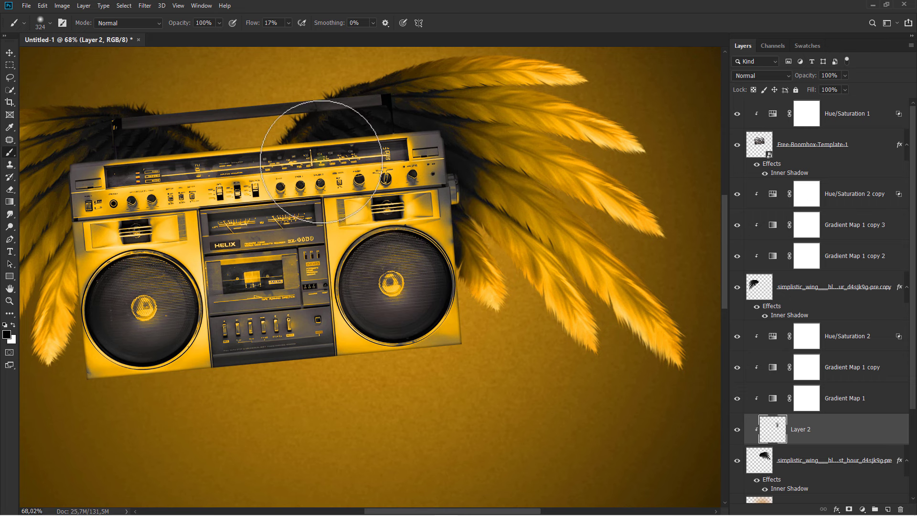
scroll(387, 182, down, 2)
Add a new layer clipped to the left wing and paint soft black shading where the wing meets the boombox.
click(821, 292)
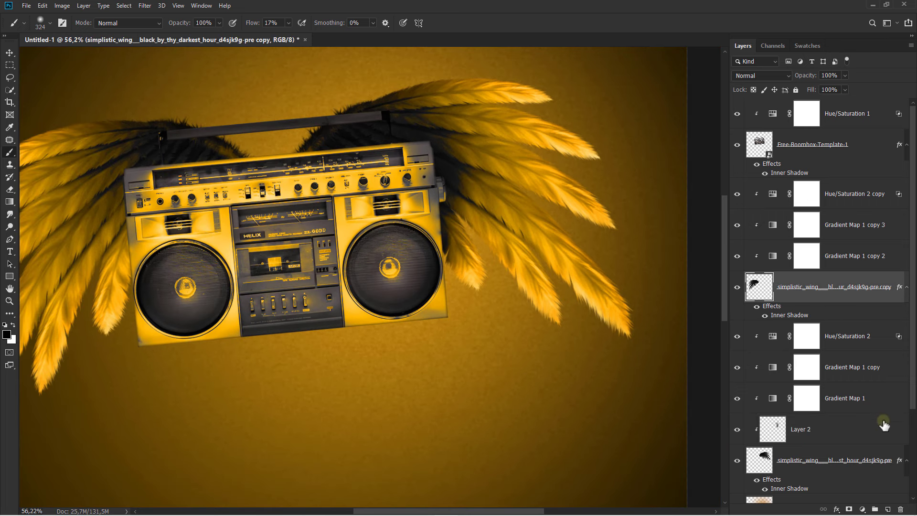
click(887, 509)
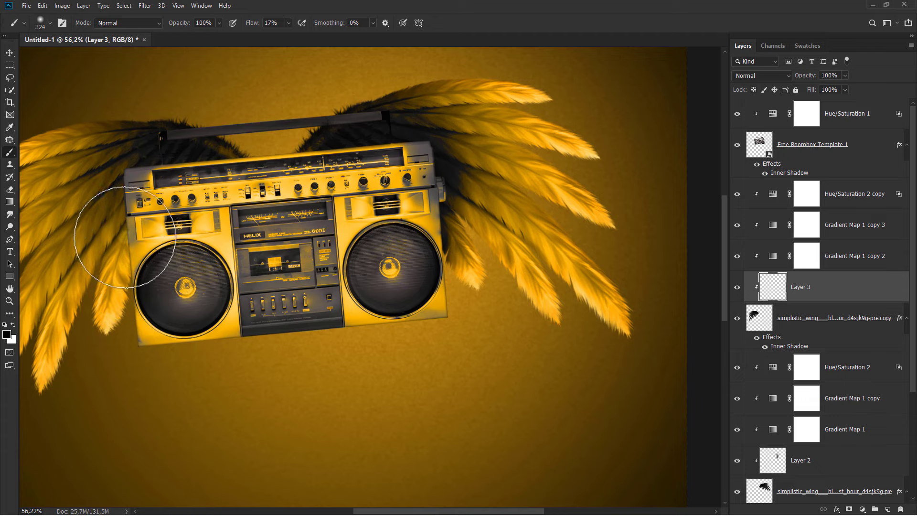
mouse_move(147, 259)
mouse_down()
mouse_move(180, 302)
mouse_move(154, 297)
mouse_move(119, 215)
mouse_move(153, 174)
mouse_move(204, 164)
mouse_move(139, 258)
mouse_move(145, 278)
mouse_up()
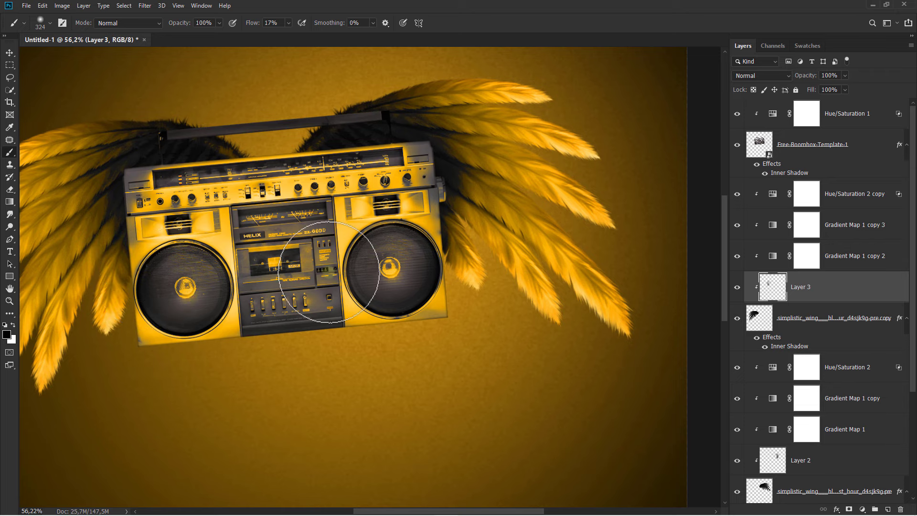
Add a new empty layer directly above the orange glow layer, Layer 1.
scroll(328, 271, down, 3)
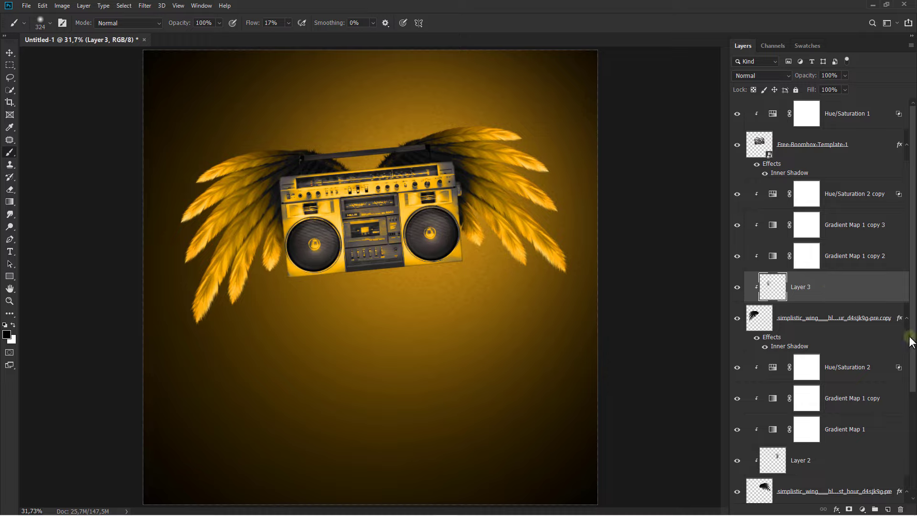
drag(913, 342, 914, 455)
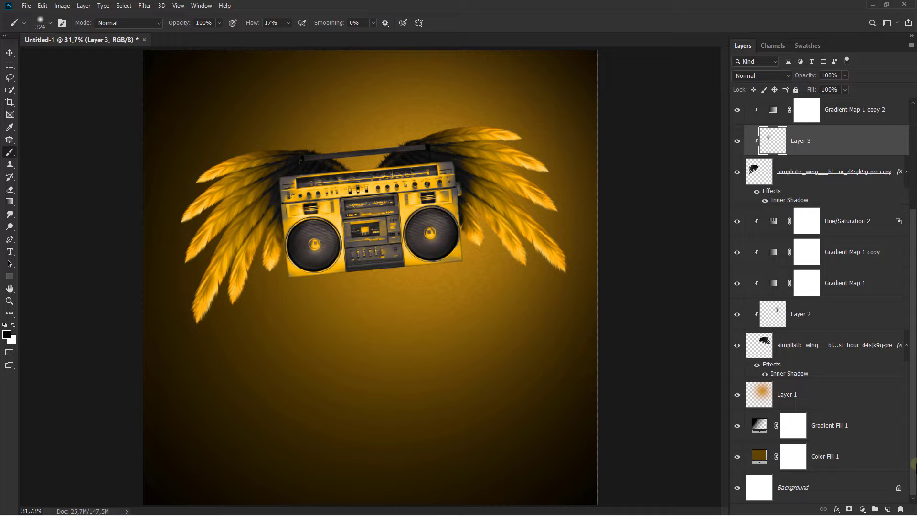
click(840, 402)
click(887, 509)
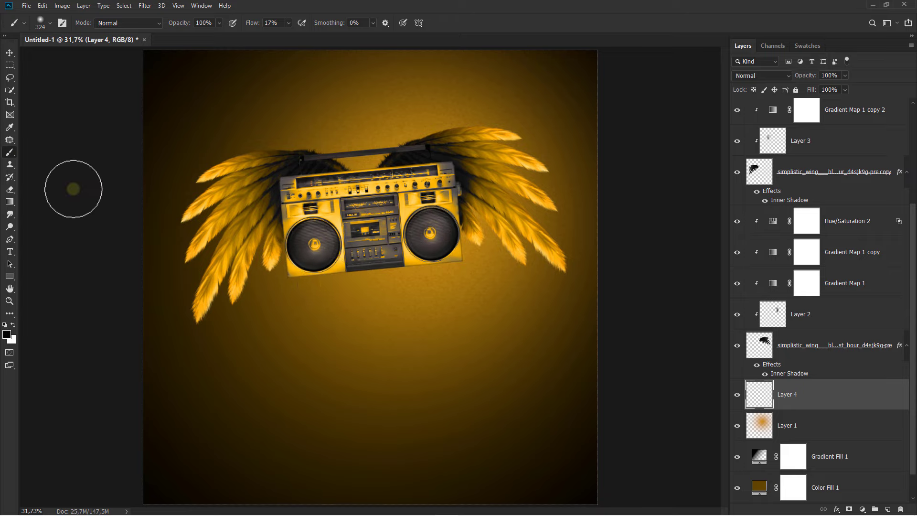
Set up a hard round brush with 100% hardness and 100% flow.
right_click(9, 152)
click(34, 153)
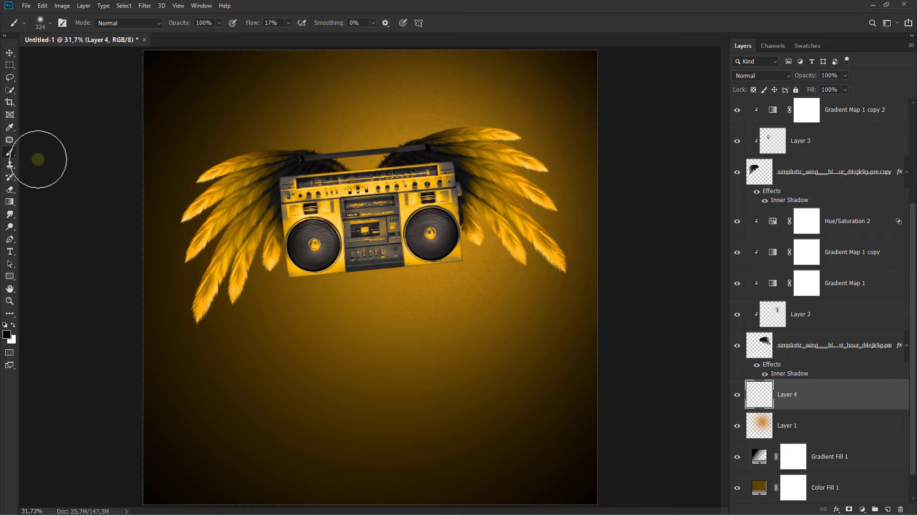
right_click(226, 208)
click(281, 311)
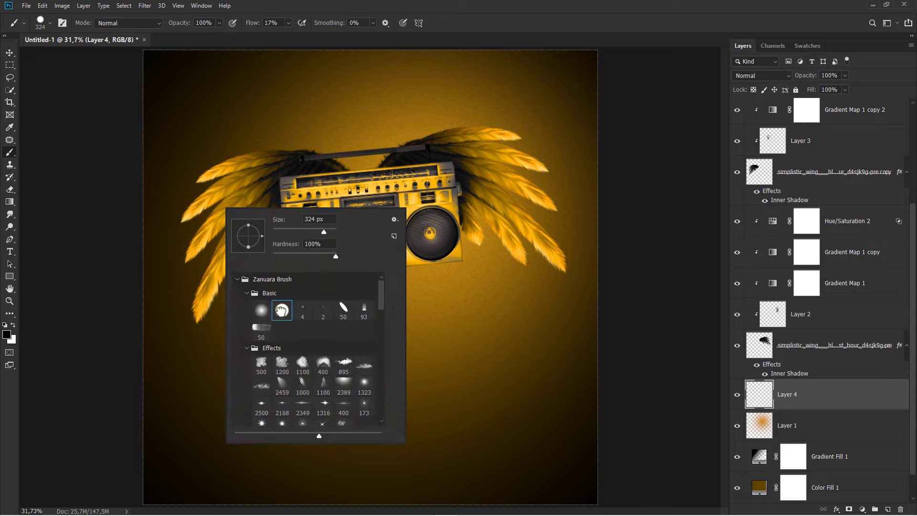
click(289, 23)
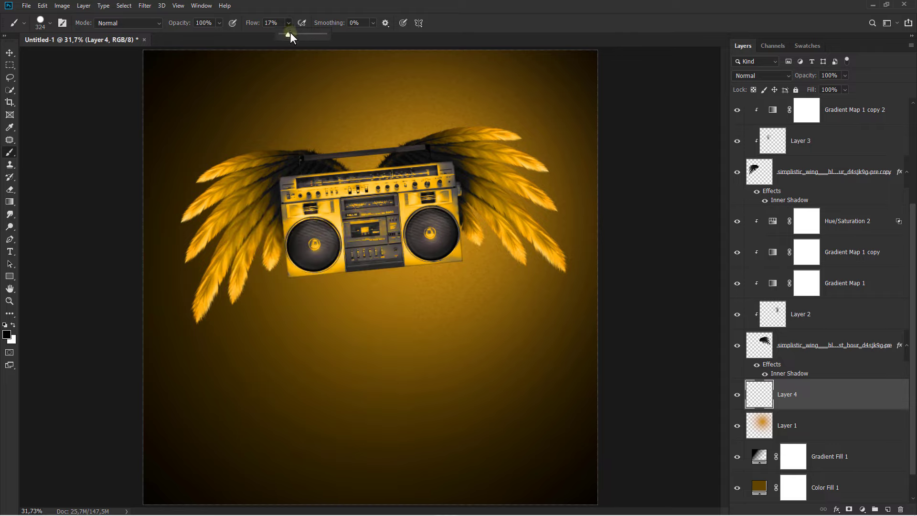
drag(290, 33, 356, 39)
Make white the foreground colour, enlarge the brush and stamp one large white circle centred just below the boombox.
click(12, 324)
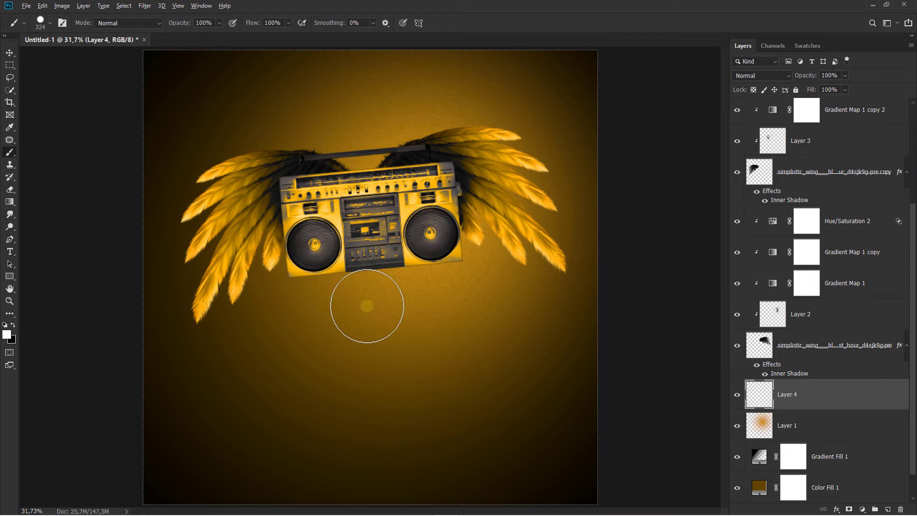
drag(367, 306, 431, 308)
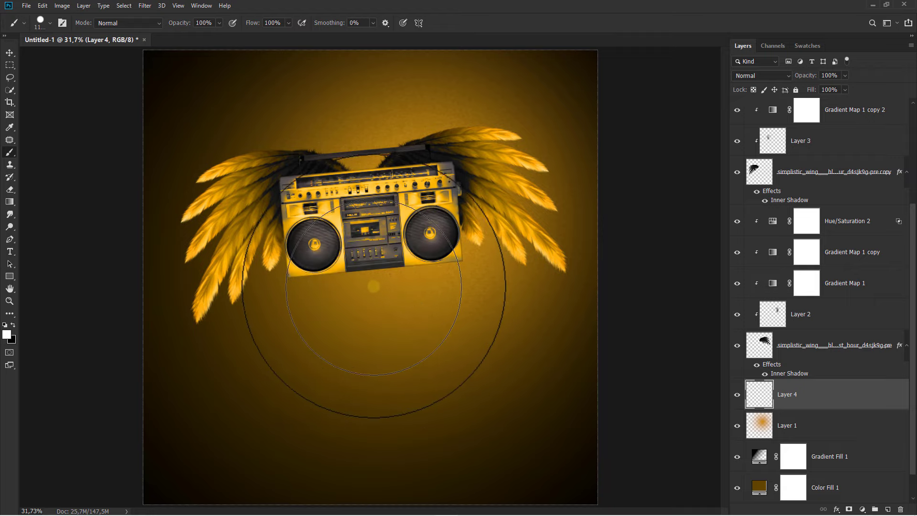
click(372, 282)
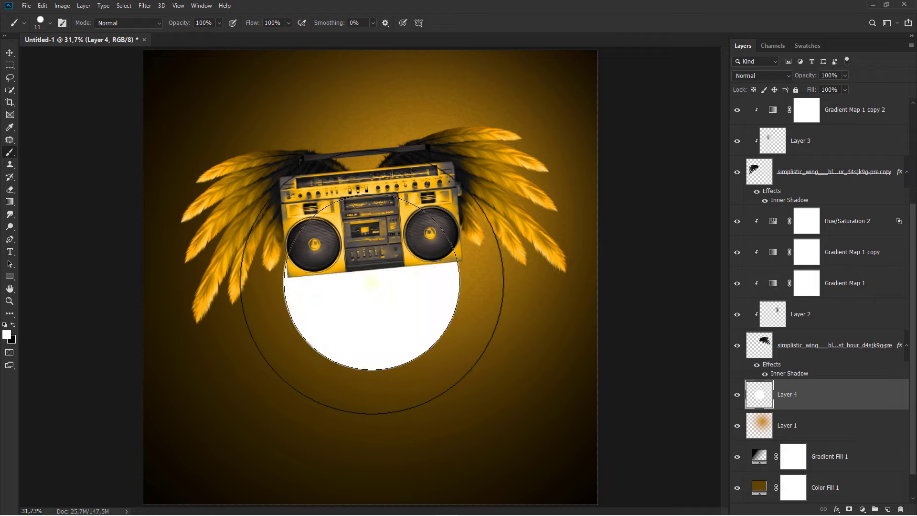
Flatten the white circle into an ellipse at about 182% width and 34% height, raise it by 32 px, and commit the transform.
key(ctrl+t)
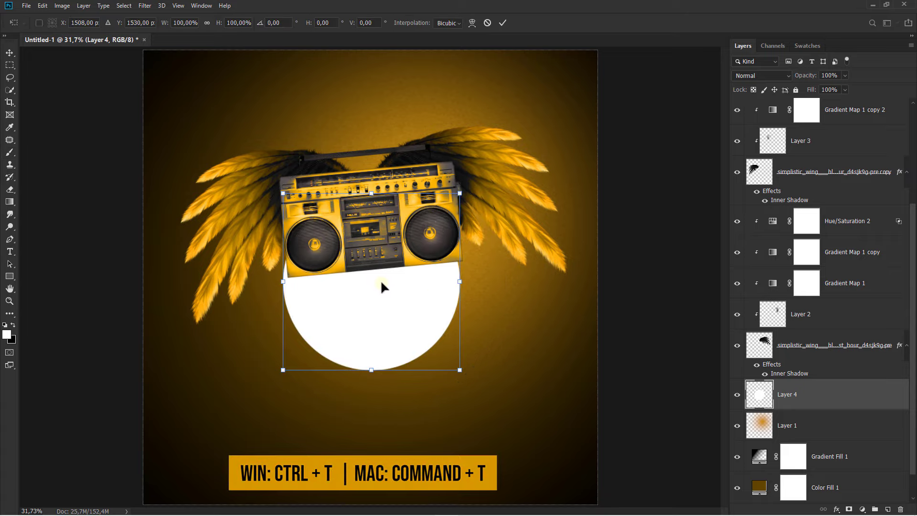
drag(459, 285, 551, 282)
drag(370, 202, 370, 252)
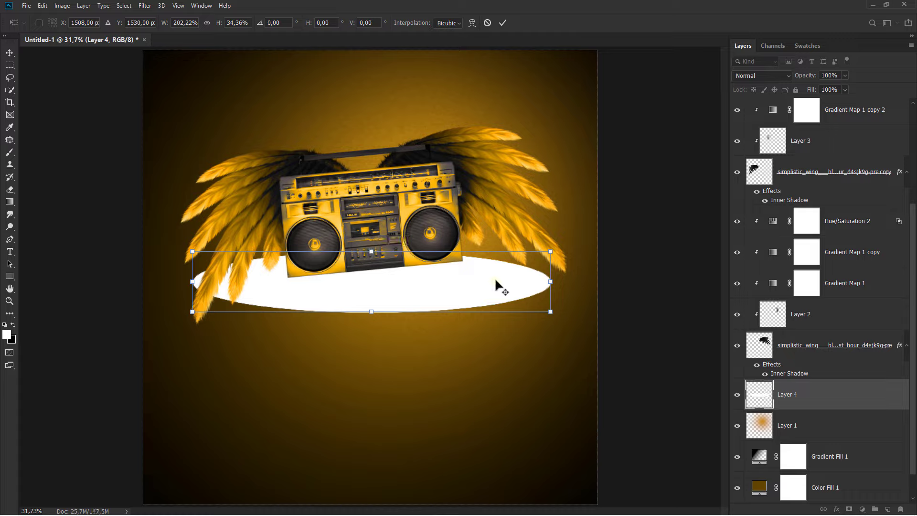
drag(551, 282, 532, 282)
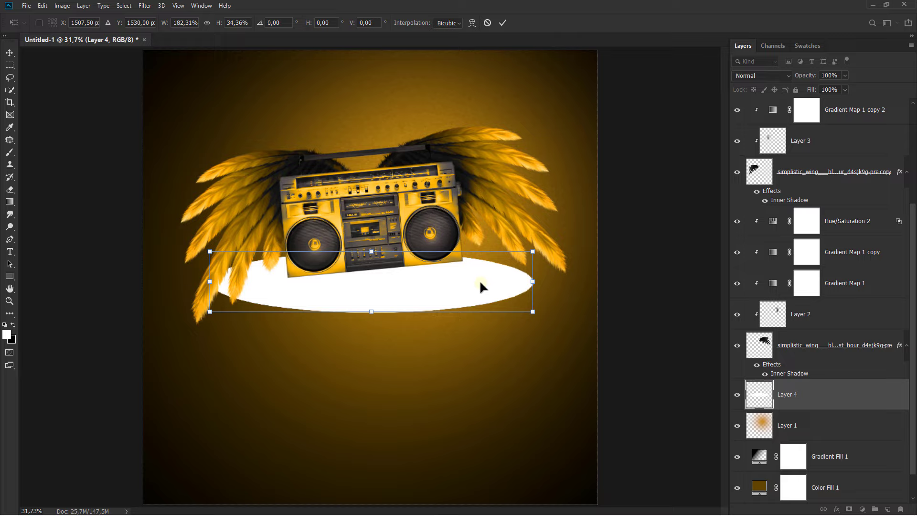
key(shift+Up)
key(shift+Up)
key(shift+Up)
key(Up)
key(Up)
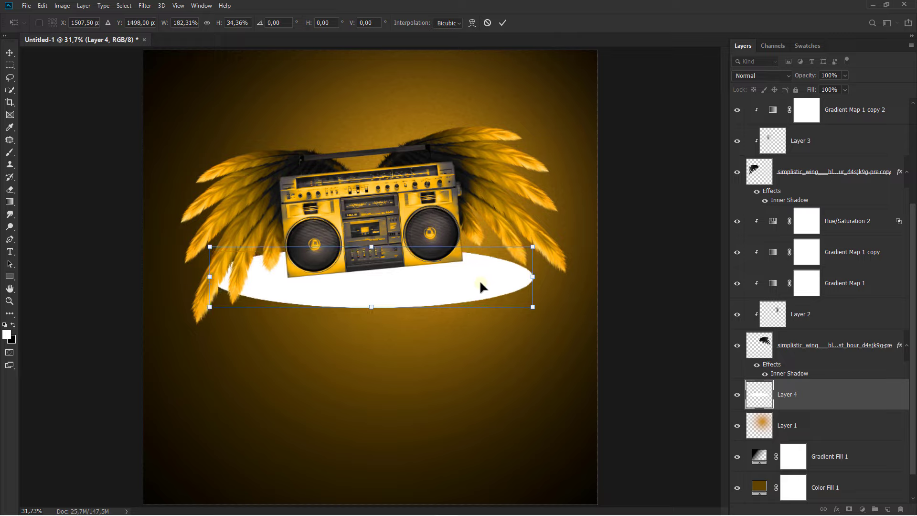
key(b)
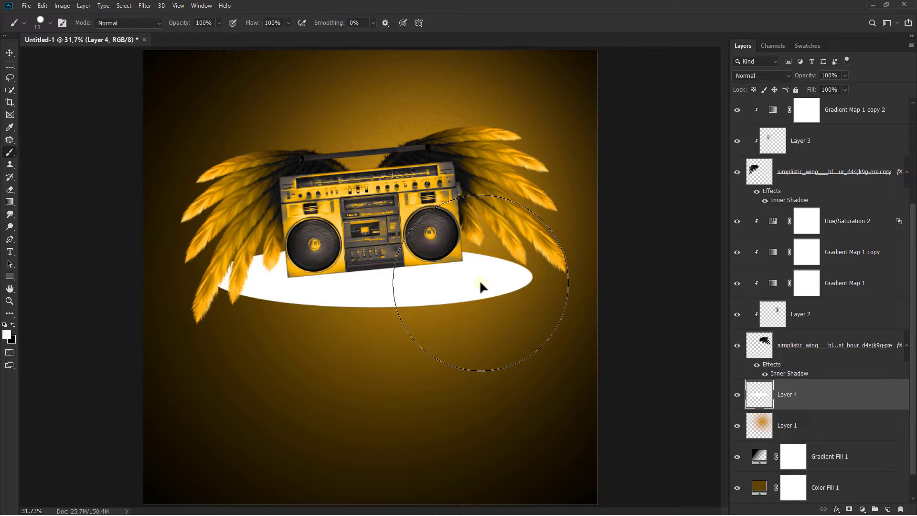
Give the white ellipse a drop shadow with a distance of 50 px and a size of about 51 px.
key(v)
right_click(820, 396)
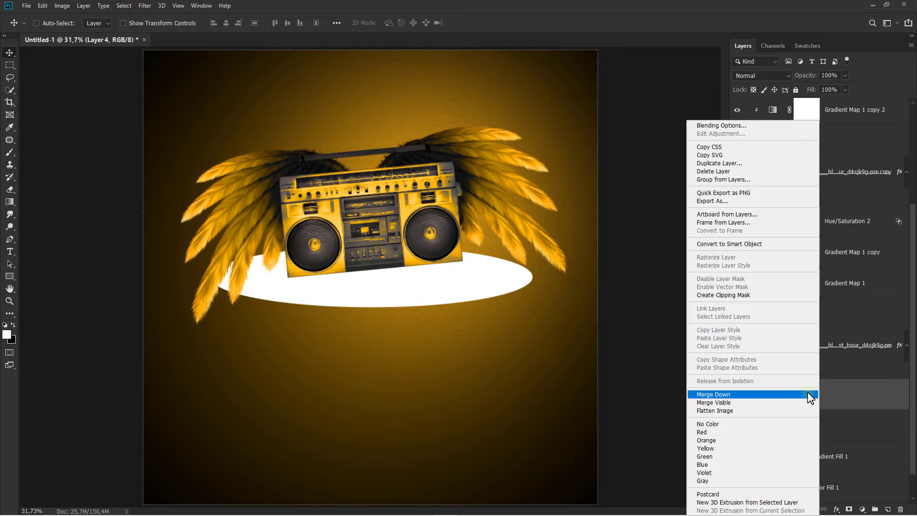
click(736, 128)
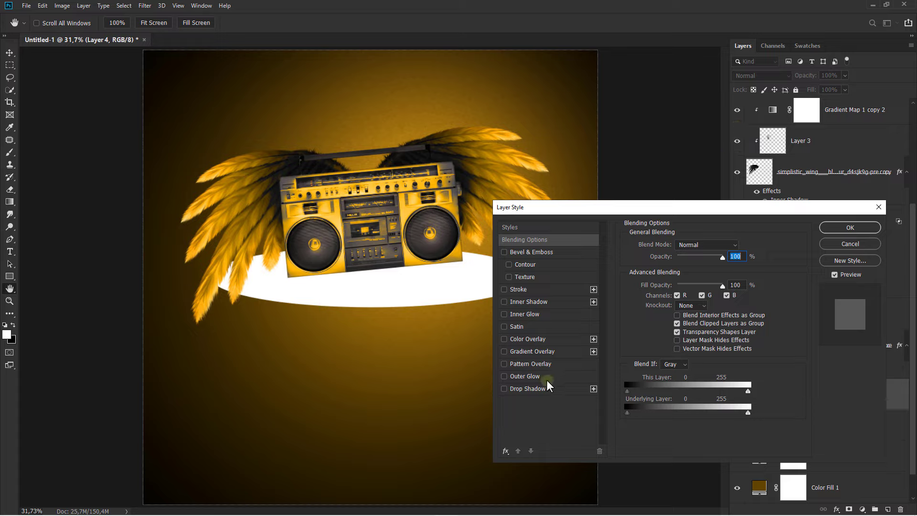
click(538, 389)
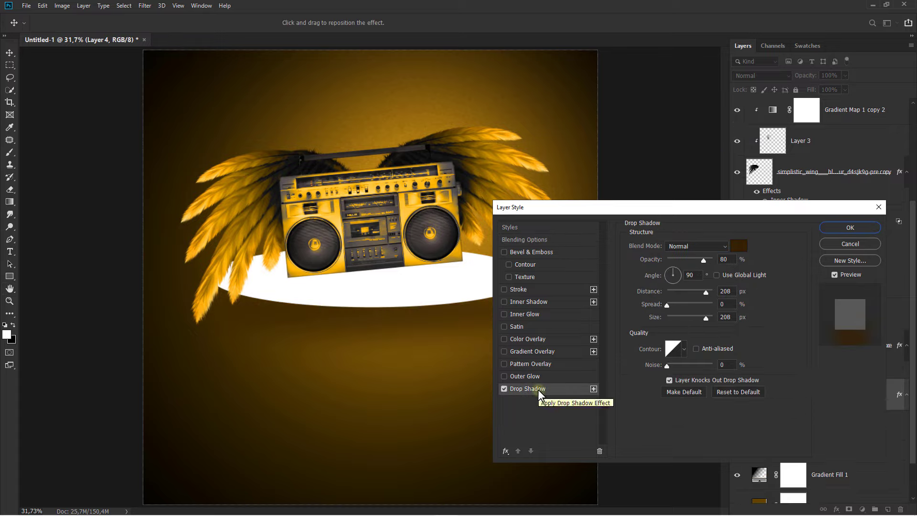
click(688, 291)
drag(688, 291, 683, 317)
click(689, 316)
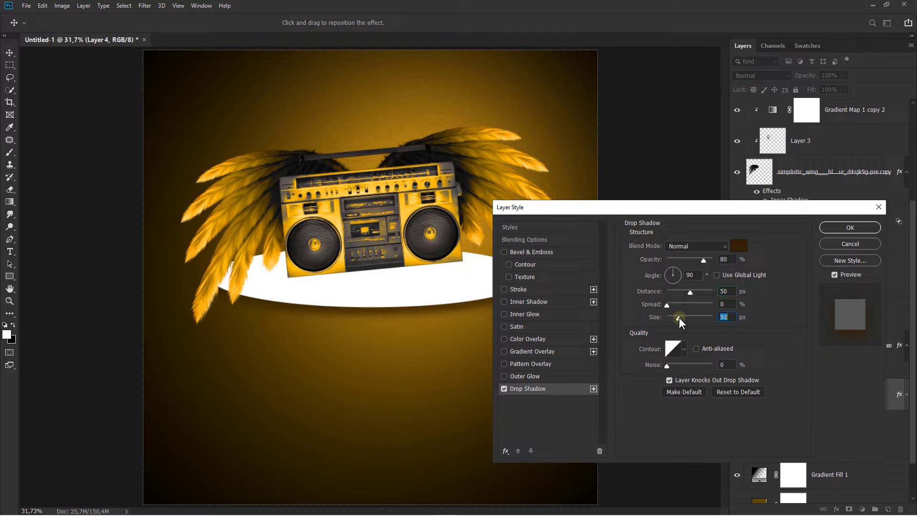
Set the ellipse's drop shadow colour to dark brown 312300 and apply the layer style.
click(741, 246)
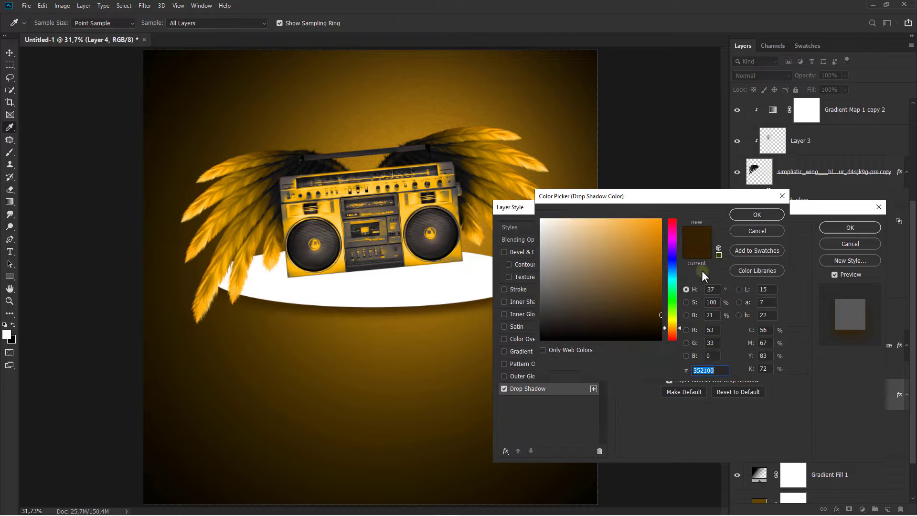
click(223, 446)
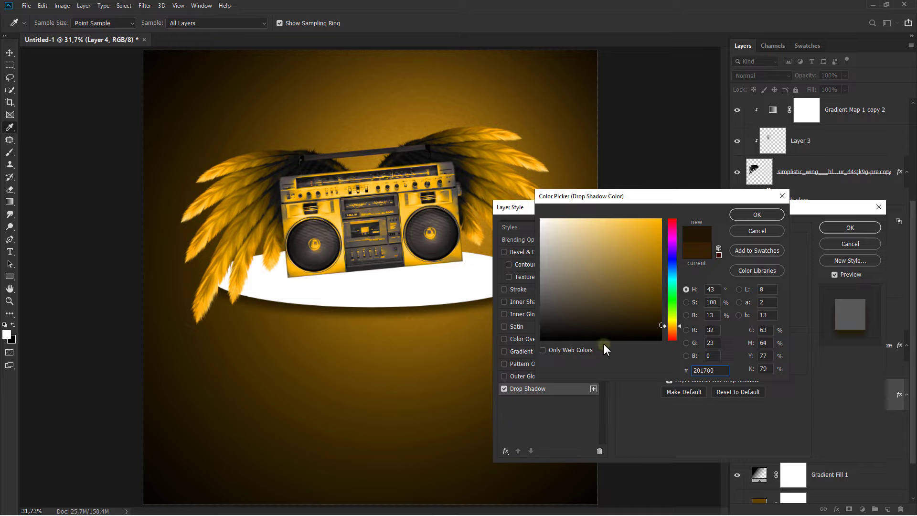
click(659, 317)
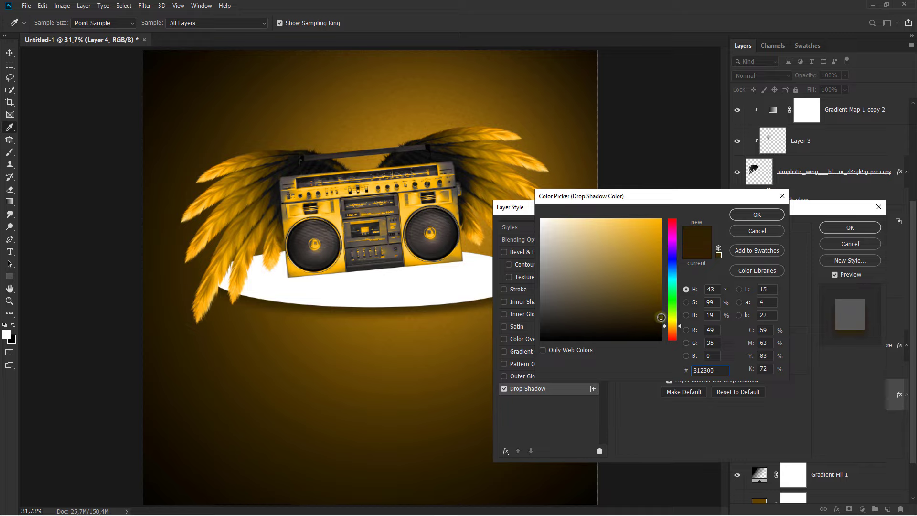
click(762, 215)
click(841, 227)
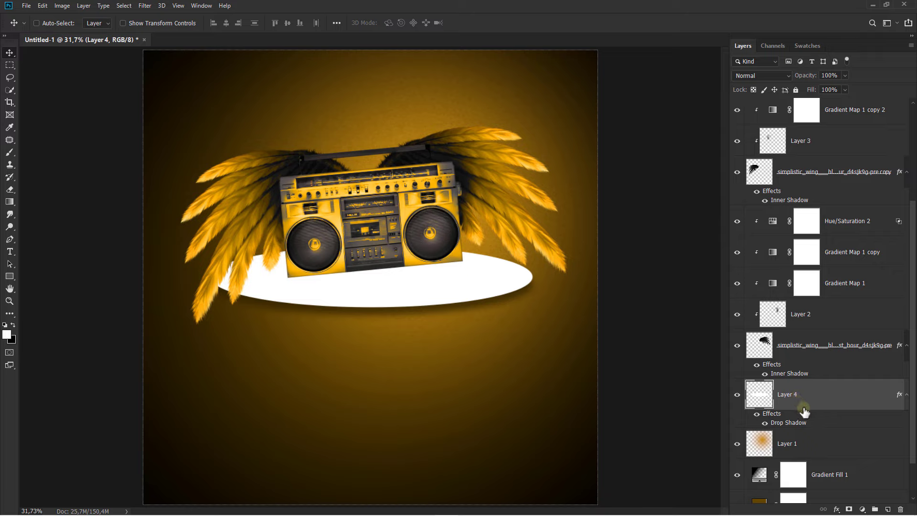
Add a new layer clipped to the white ellipse and rename it shadow.
click(888, 509)
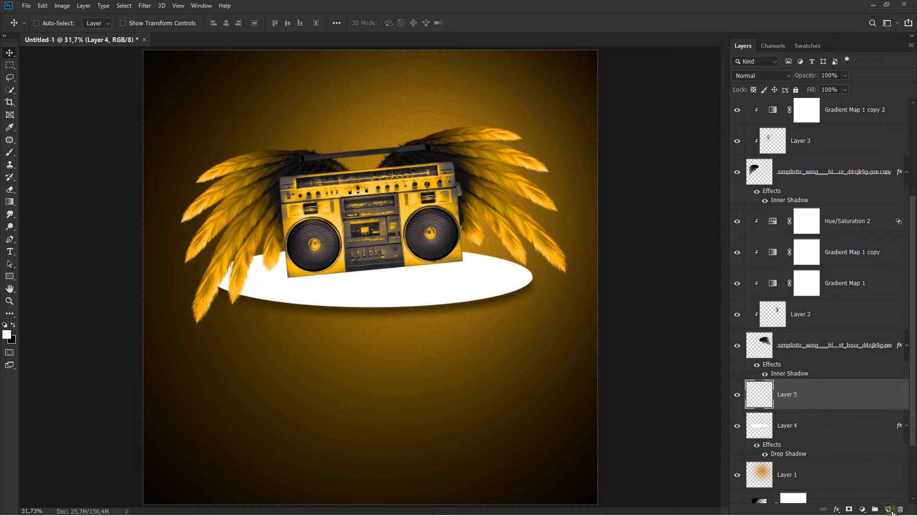
right_click(811, 397)
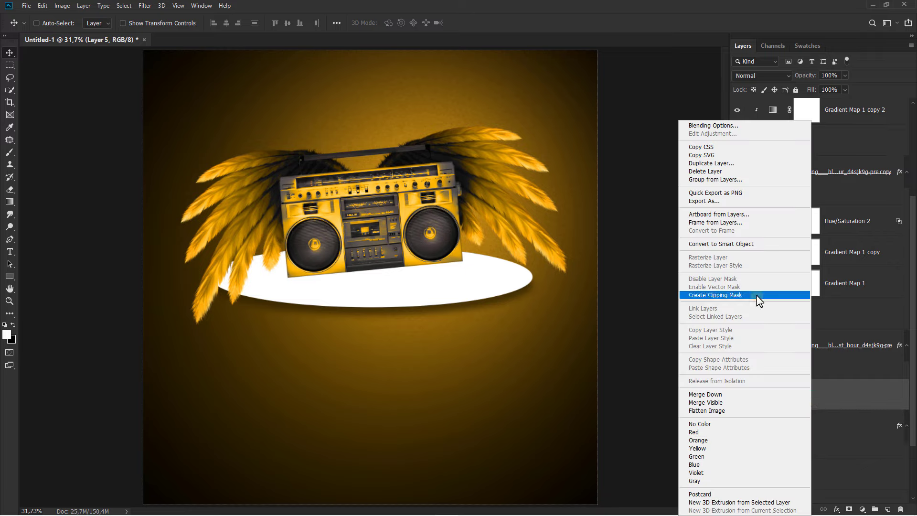
click(758, 295)
double_click(800, 393)
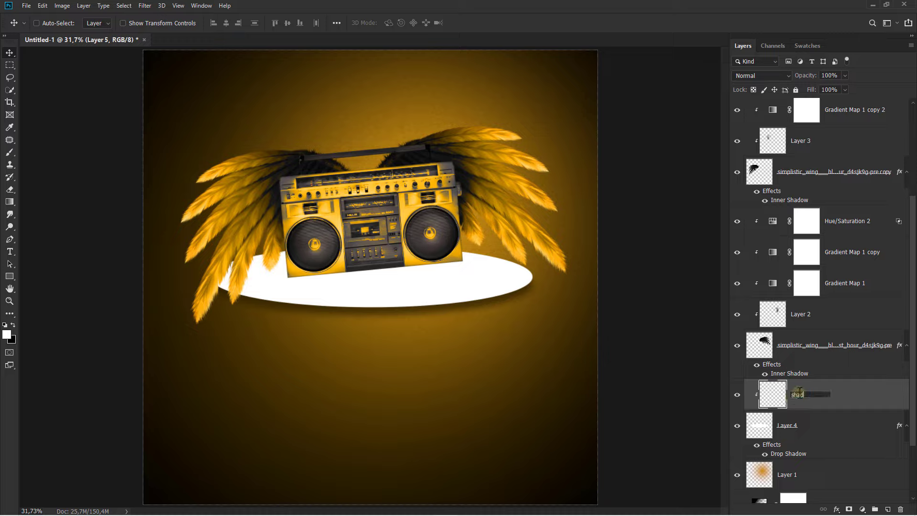
key(Return)
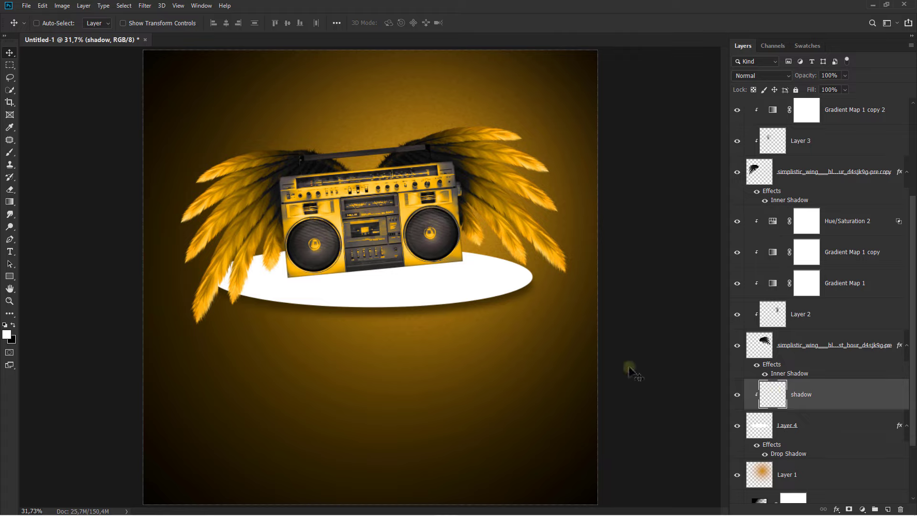
Stamp one black spot on the ellipse just beneath the boombox with a 0% hardness brush enlarged to 290 px.
right_click(7, 154)
click(35, 154)
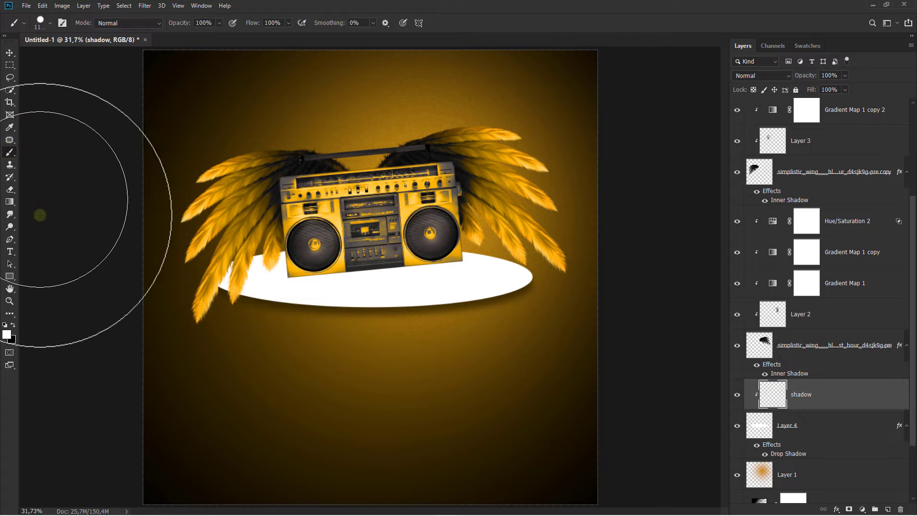
right_click(373, 252)
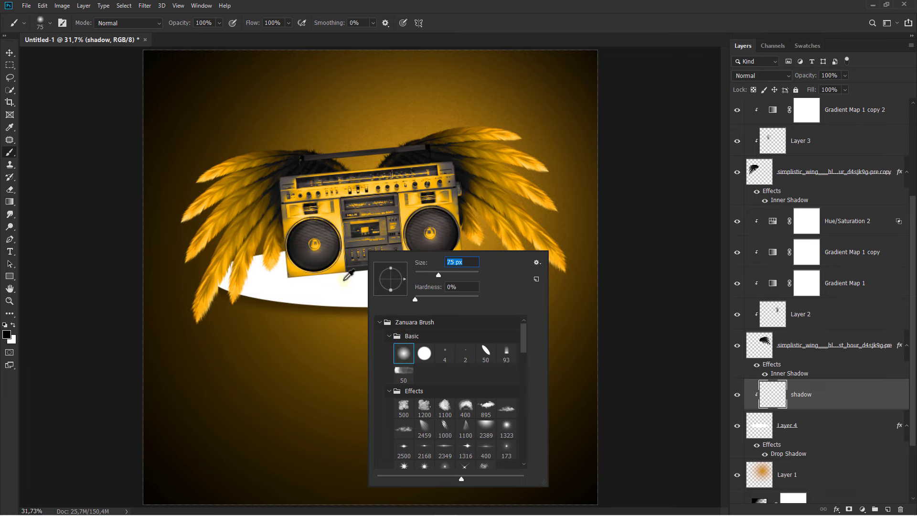
text(176)
key(Return)
scroll(354, 273, up, 3)
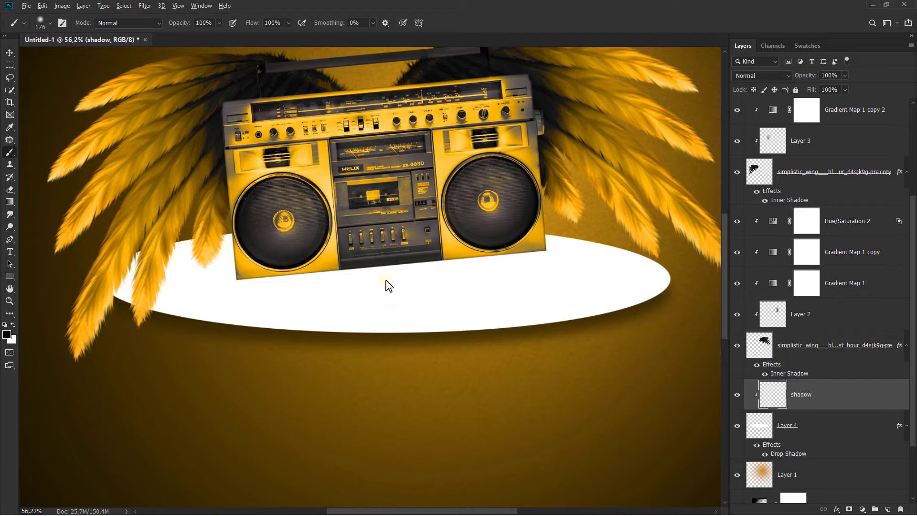
click(375, 279)
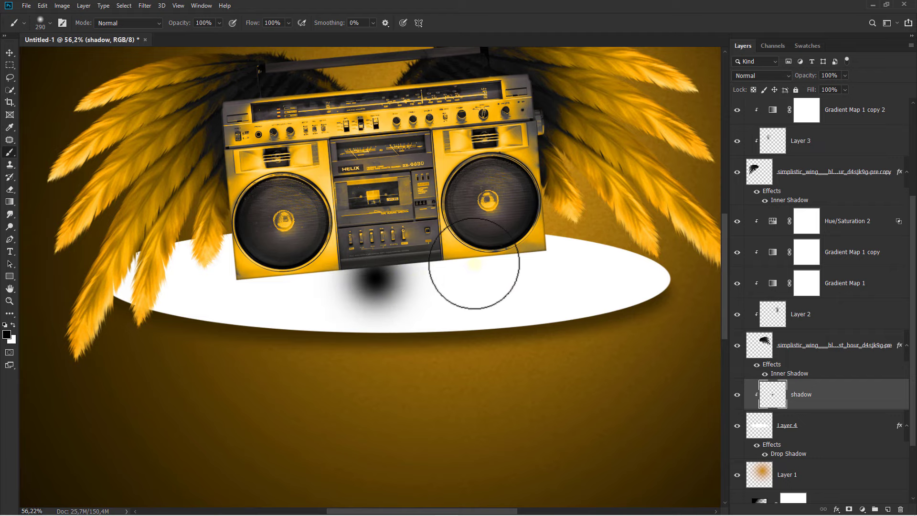
Stretch the black spot into a flat shadow beneath the boombox, about 739% wide and 52% high, and apply the transform.
key(ctrl+t)
drag(437, 280, 641, 281)
drag(376, 215, 376, 239)
scroll(373, 279, down, 2)
drag(381, 280, 329, 282)
scroll(329, 283, down, 1)
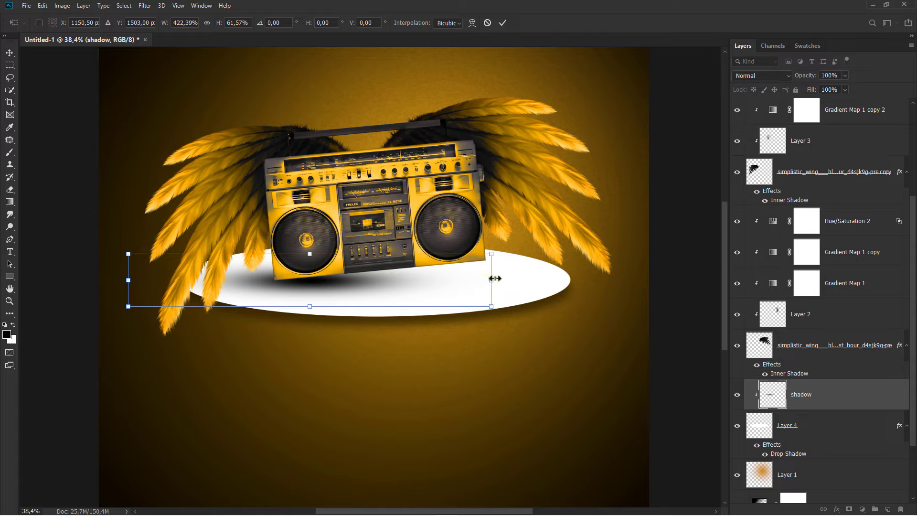
drag(492, 279, 641, 284)
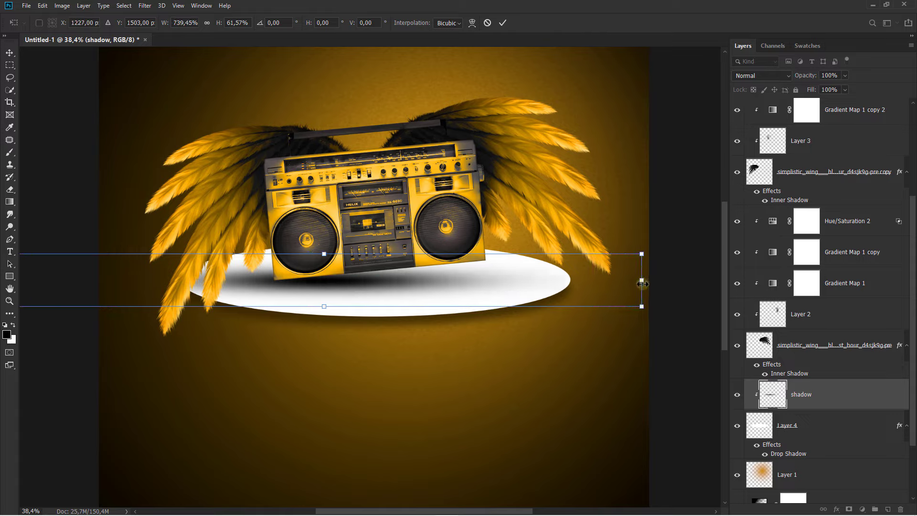
drag(323, 253, 323, 258)
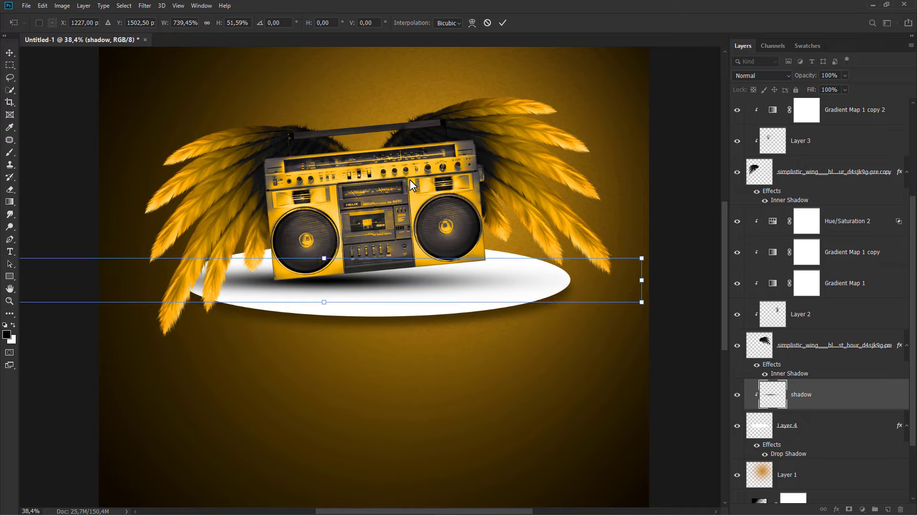
click(502, 23)
Soften the left end of the ellipse's shadow with the Eraser at 18% flow, using brush sizes of about 701 px and 298 px.
key(b)
scroll(313, 241, up, 1)
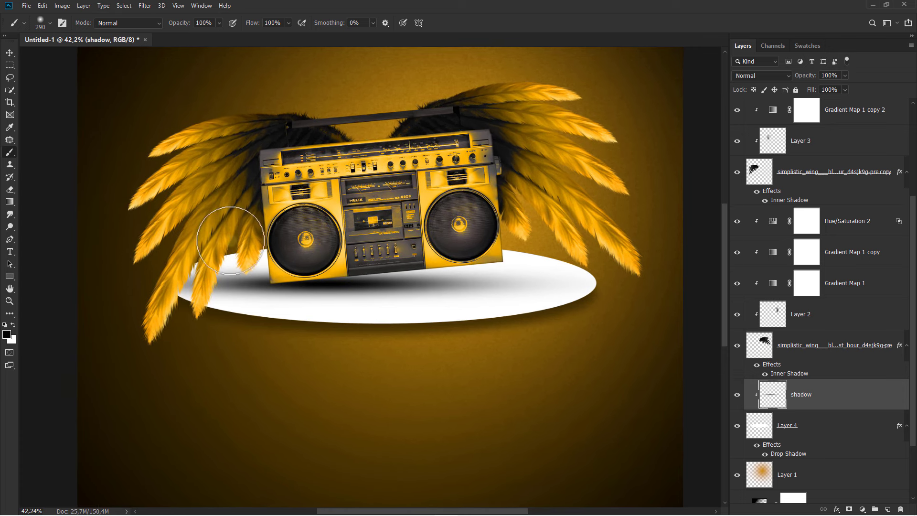
drag(11, 189, 30, 188)
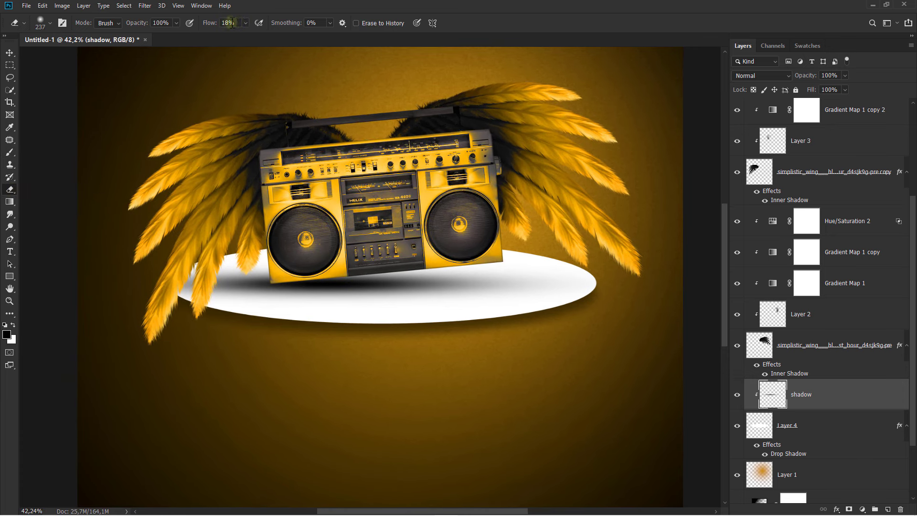
drag(208, 234, 260, 234)
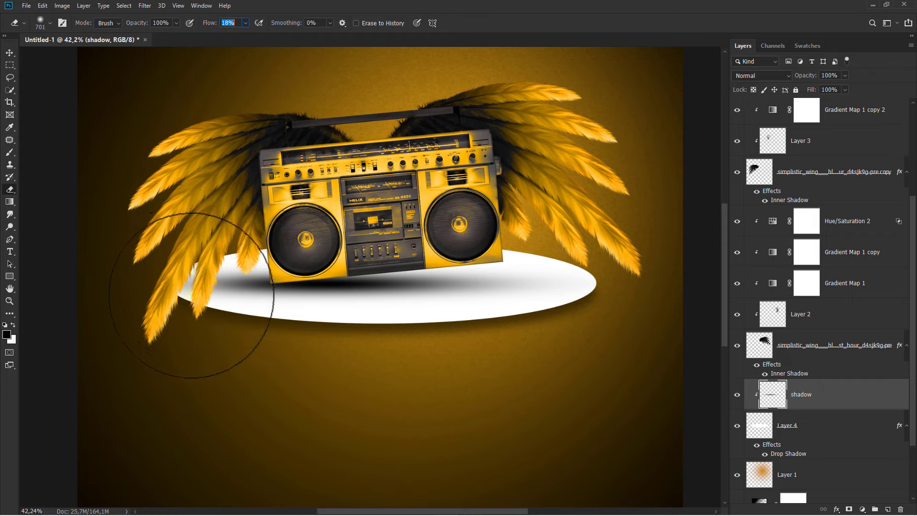
mouse_move(209, 286)
mouse_down()
mouse_move(207, 319)
mouse_move(210, 262)
mouse_move(184, 341)
mouse_up()
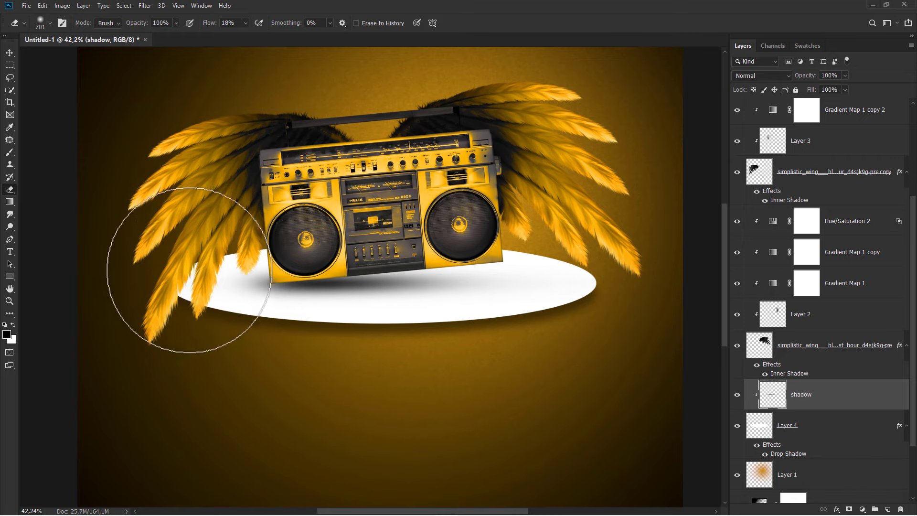
alt+drag(210, 284, 165, 281)
drag(243, 278, 241, 284)
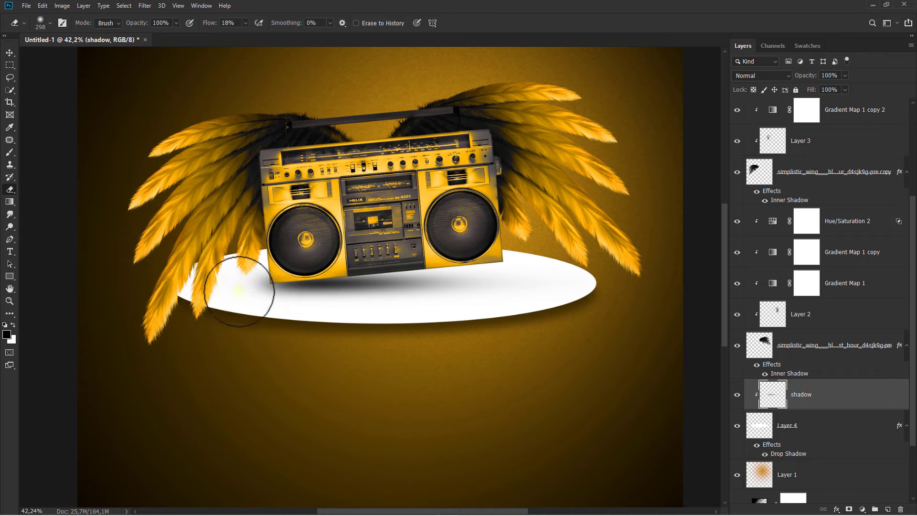
alt+drag(322, 356, 338, 356)
scroll(500, 328, down, 2)
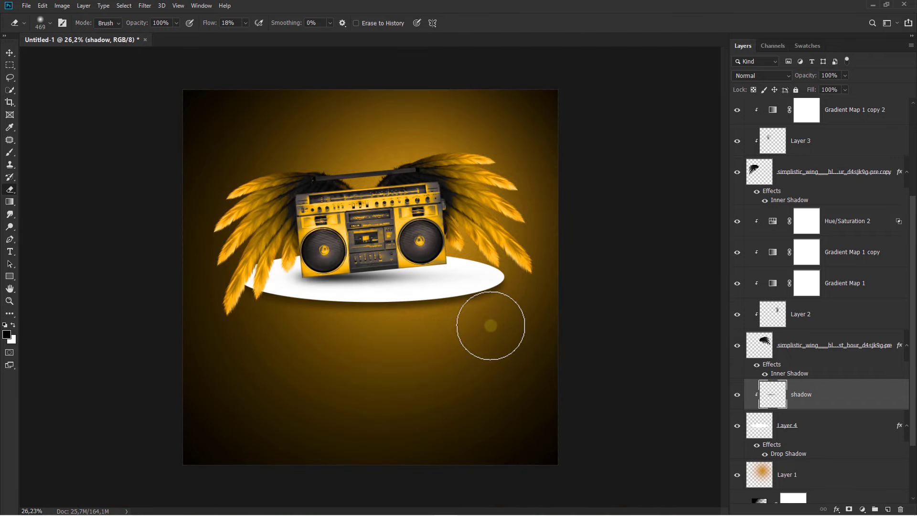
Duplicate the shadow layer and clip the copy to the white ellipse.
click(9, 56)
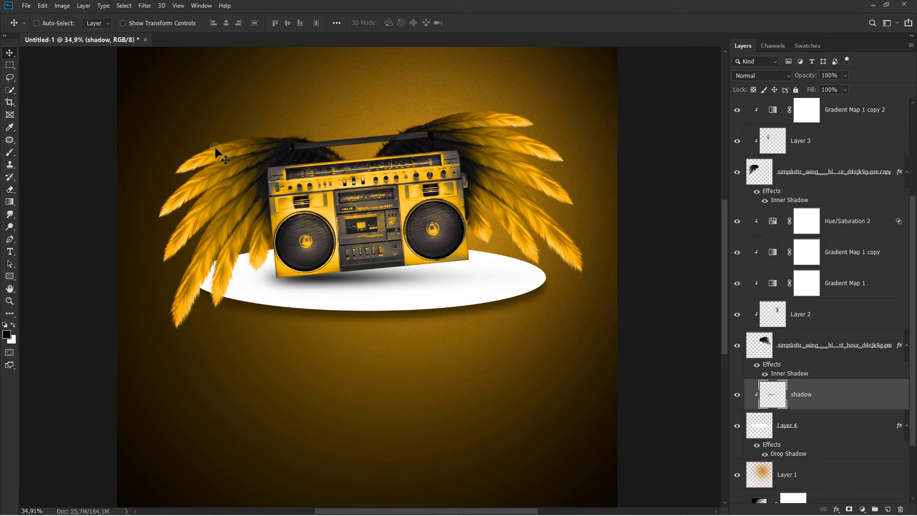
scroll(353, 265, up, 3)
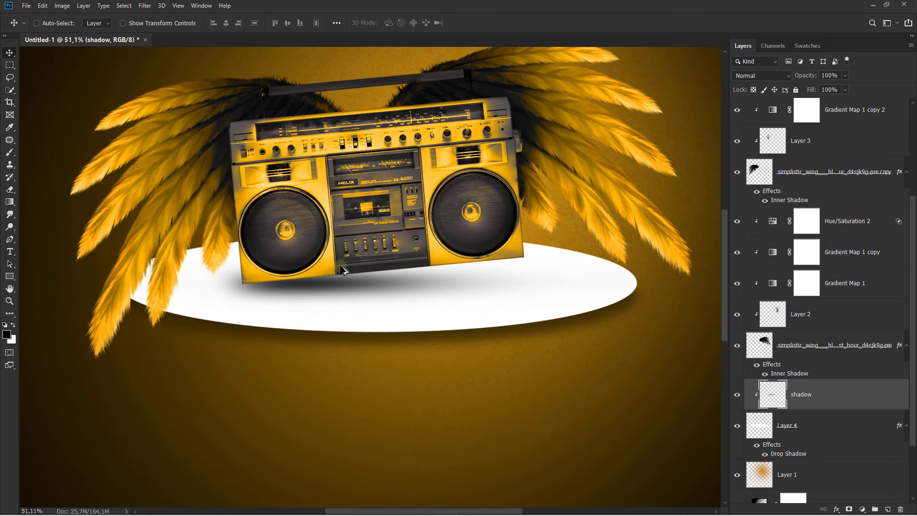
click(737, 395)
click(737, 394)
key(ctrl+j)
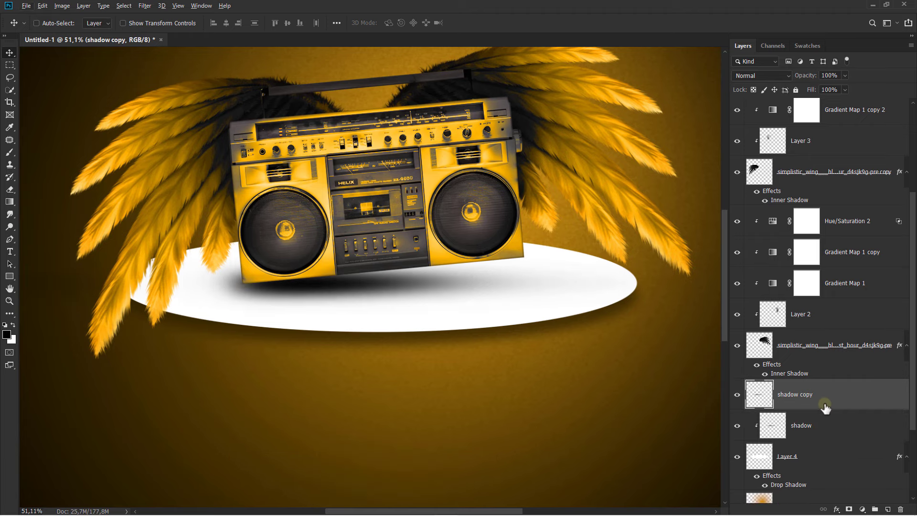
right_click(829, 406)
click(833, 181)
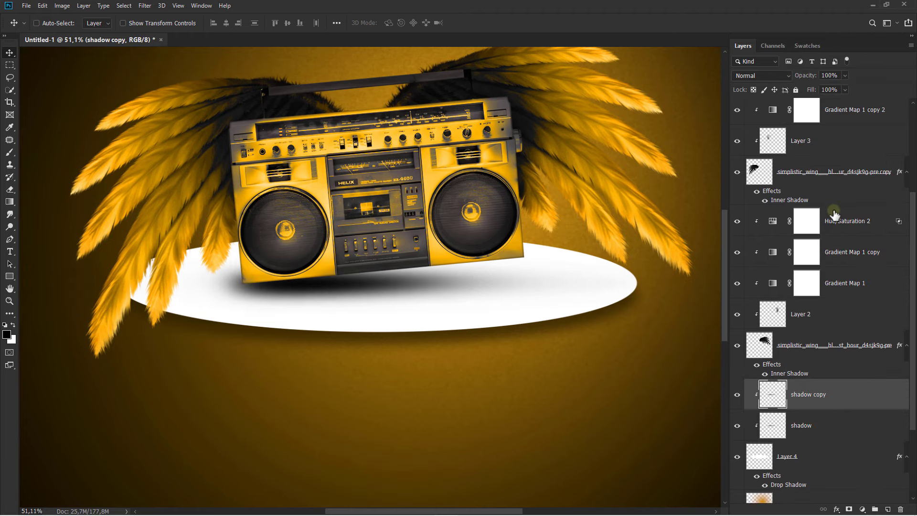
Scale the shadow copy to about 38% width and 19% height and place it under the boombox's lower left corner.
key(ctrl+t)
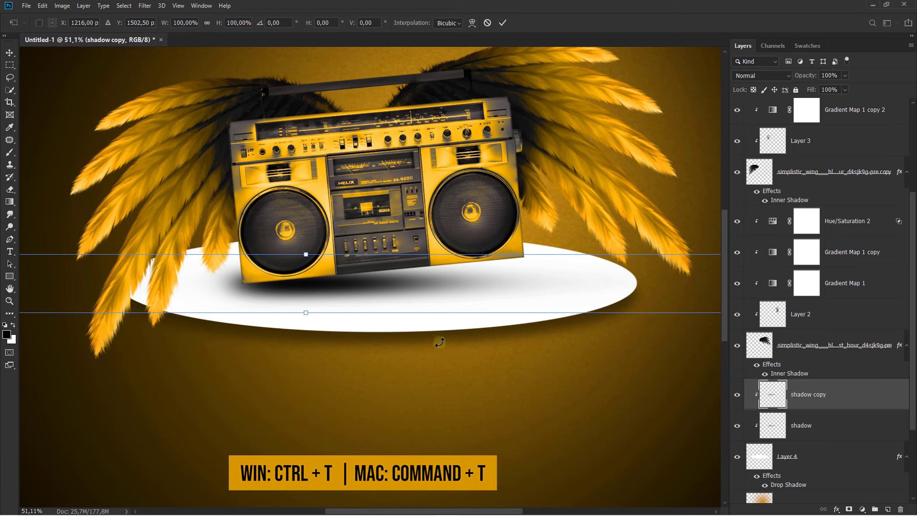
scroll(435, 341, down, 2)
drag(676, 270, 473, 315)
scroll(328, 299, up, 2)
scroll(327, 293, up, 2)
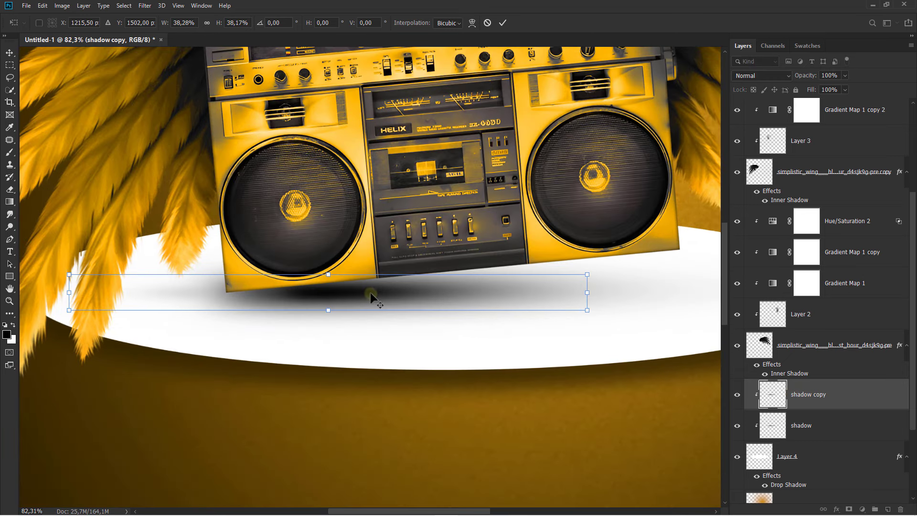
drag(371, 292, 308, 294)
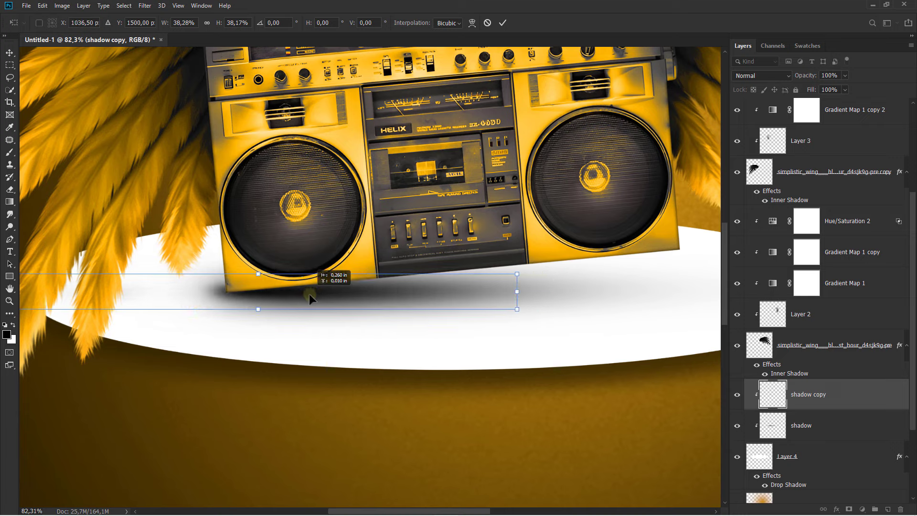
drag(258, 275, 258, 285)
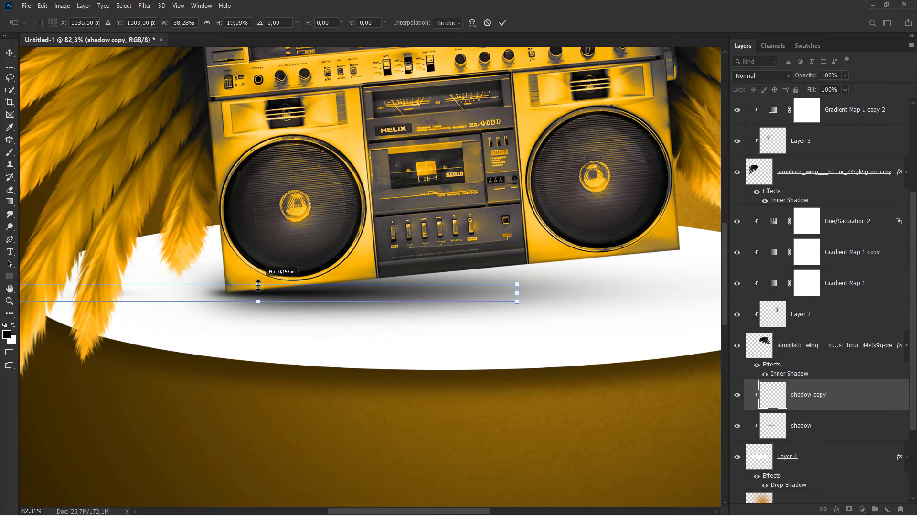
click(502, 22)
Nudge the shadow copy slightly right along the boombox's bottom edge and compare the result with that layer hidden.
scroll(300, 320, up, 3)
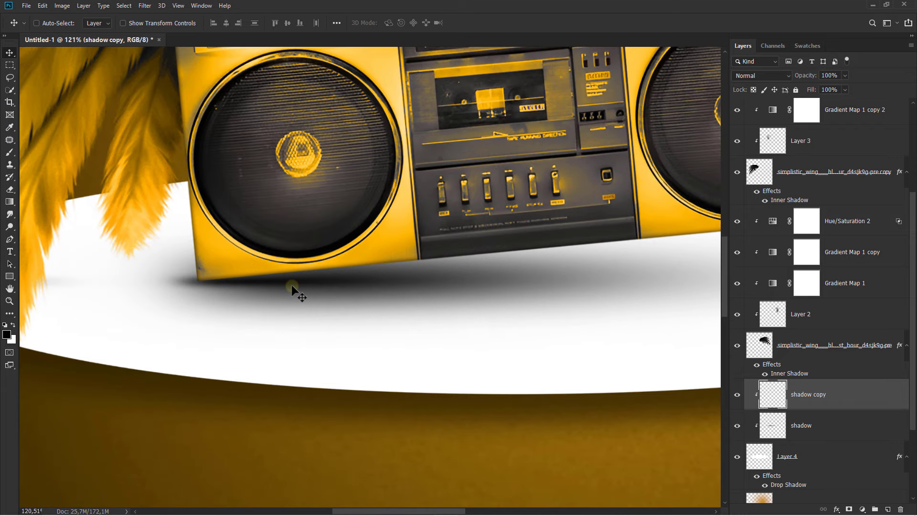
drag(292, 291, 302, 288)
scroll(303, 288, down, 3)
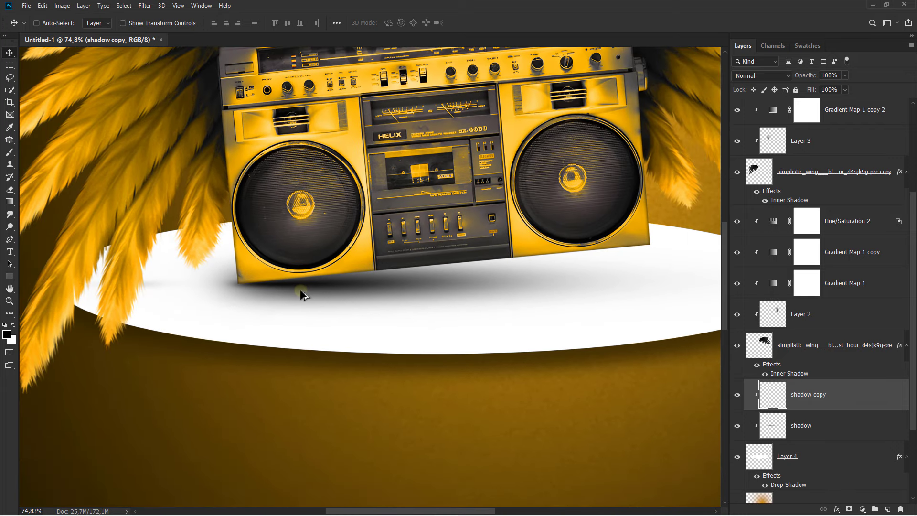
click(738, 396)
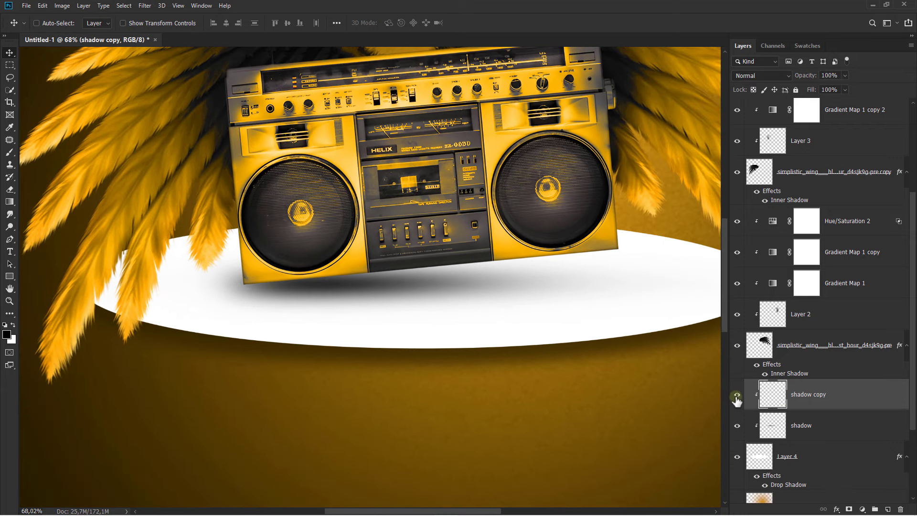
click(737, 395)
Erase the faint outer left end of the shadow copy with a 260 px Eraser at 18% flow.
click(10, 190)
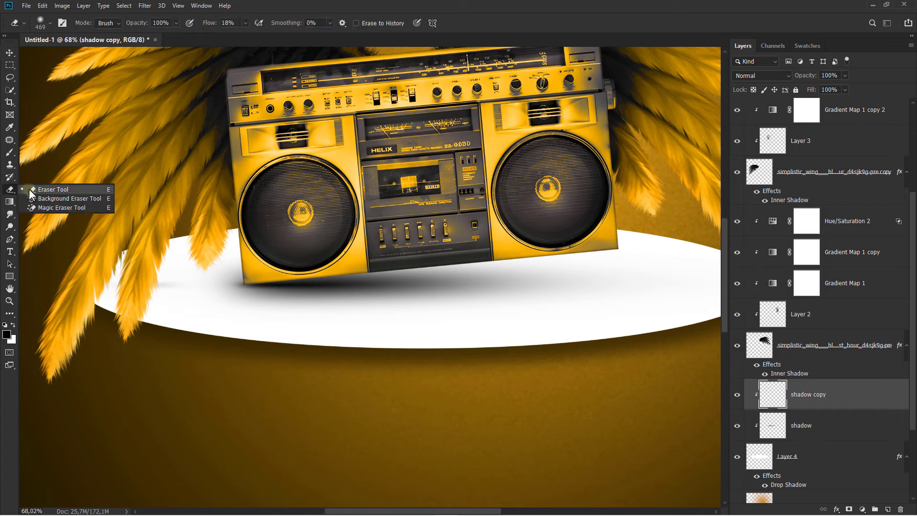
click(96, 187)
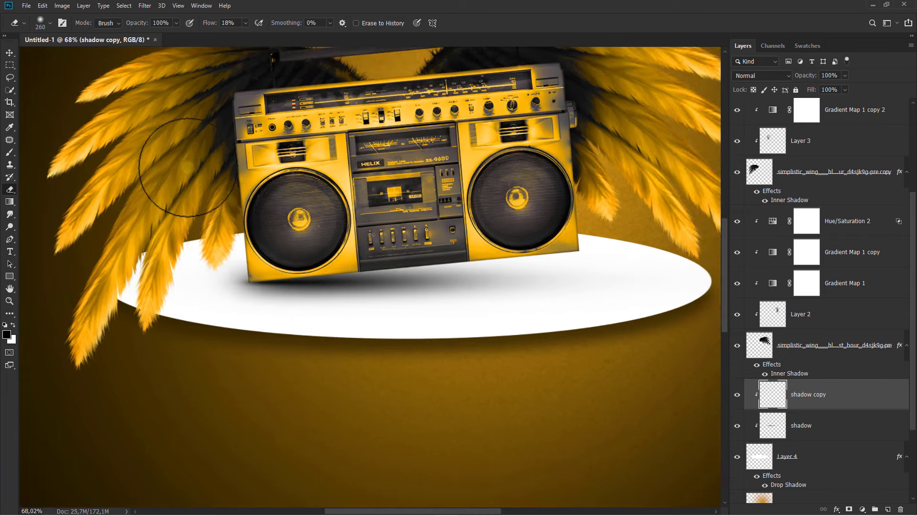
key(ctrl+0)
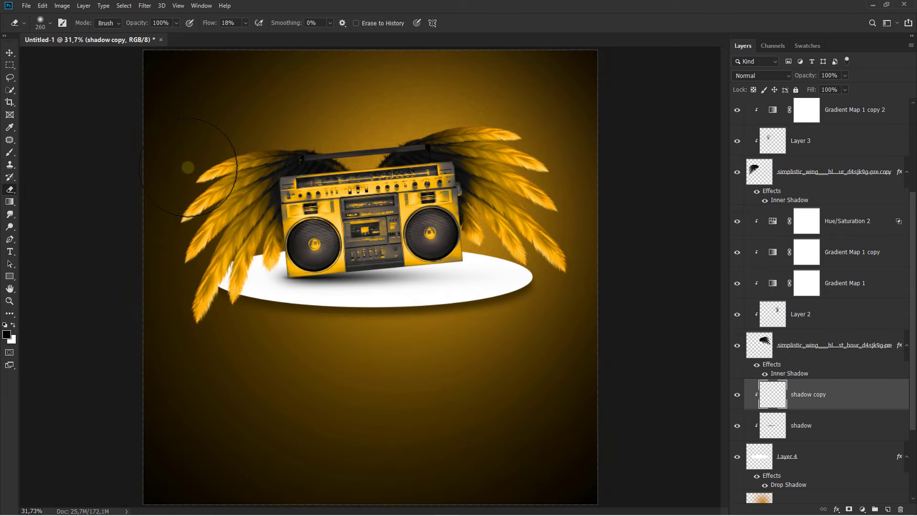
key(v)
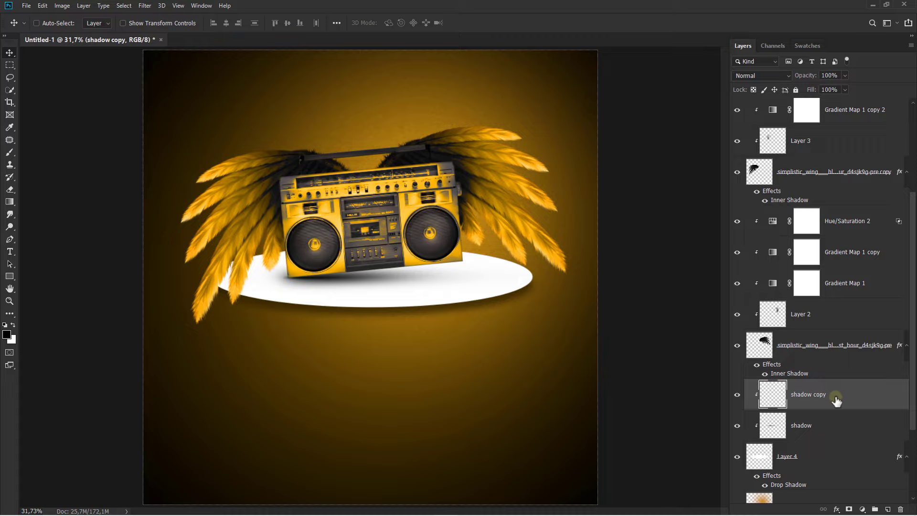
Add a new empty layer at the top of the layer stack, above Hue/Saturation 1.
drag(912, 330, 913, 224)
click(875, 117)
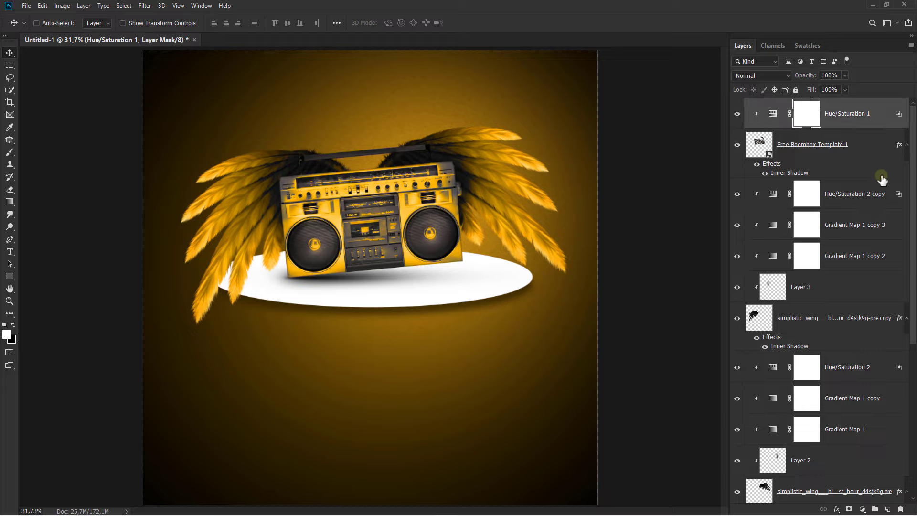
click(887, 509)
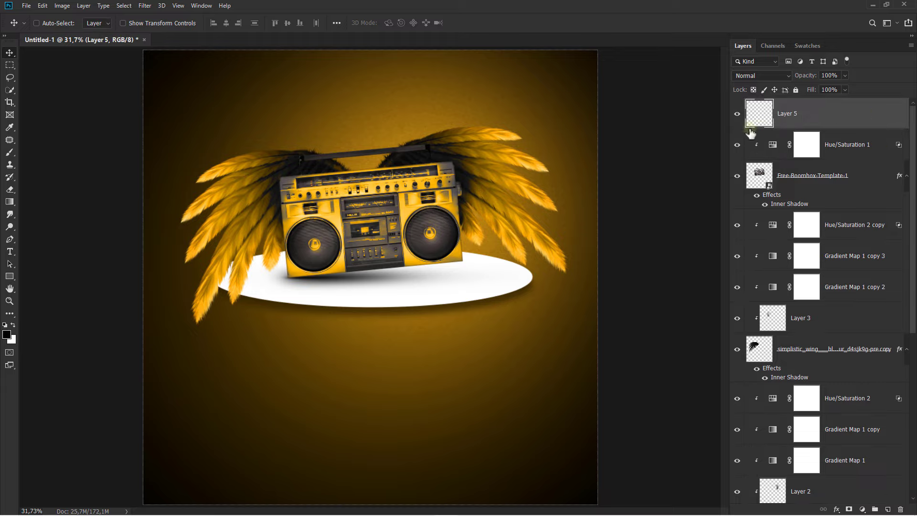
Add the white 80 pt horizontal text SONG NAME just beneath the ellipse.
click(10, 251)
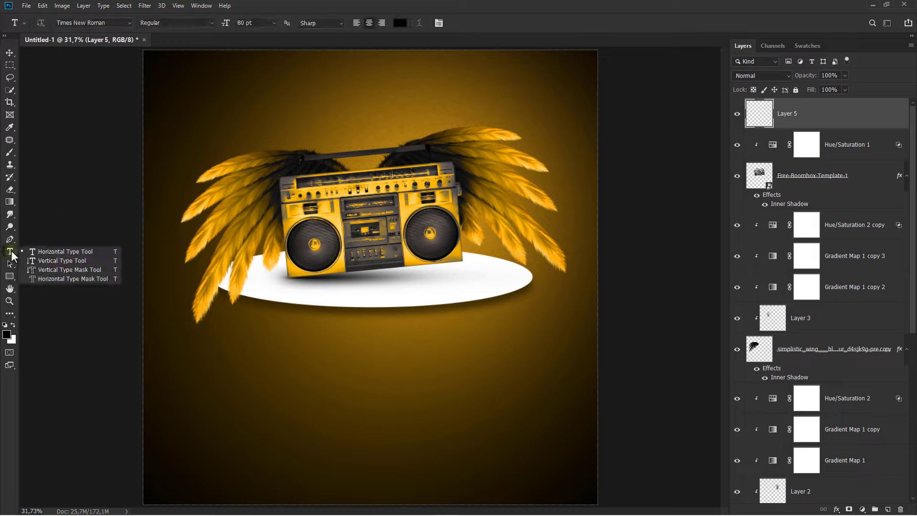
click(33, 251)
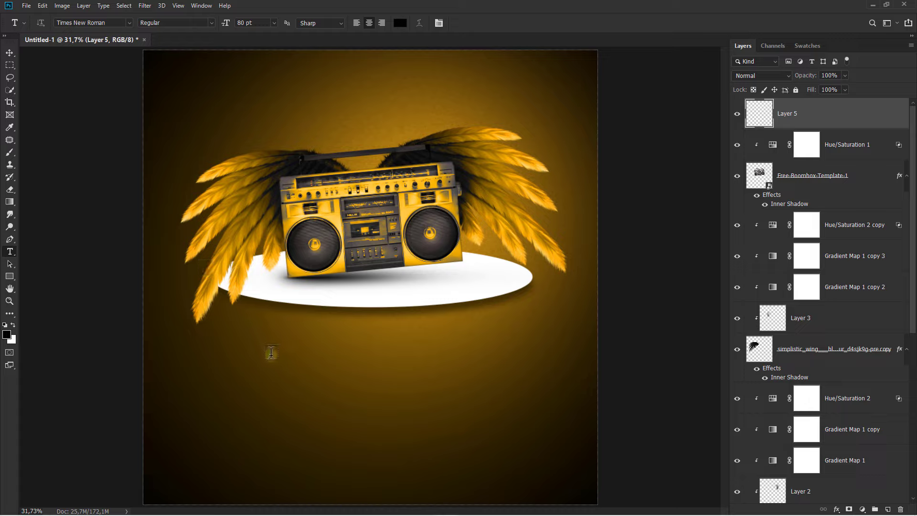
click(12, 325)
click(297, 348)
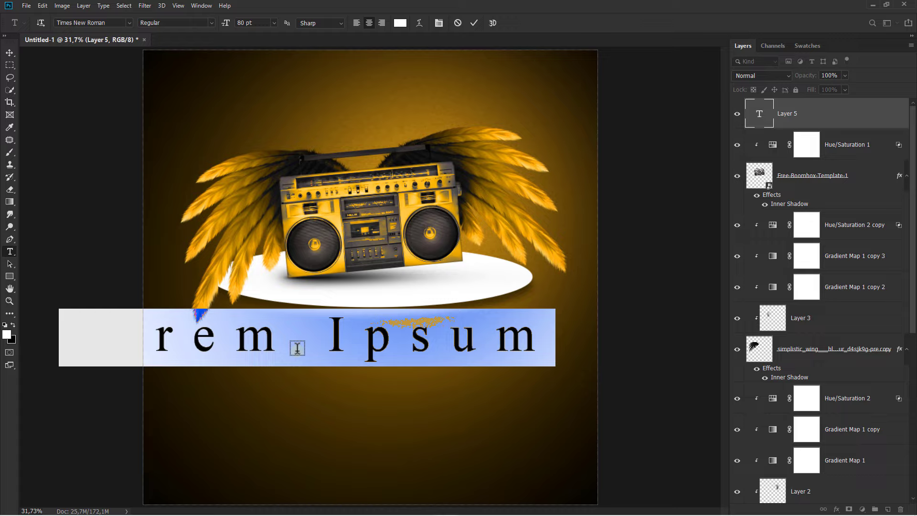
text(SONG)
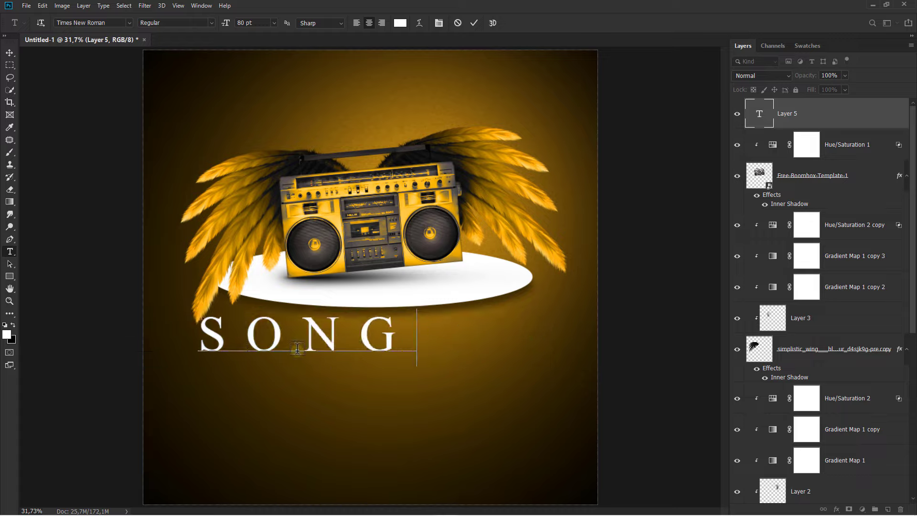
text( NAME)
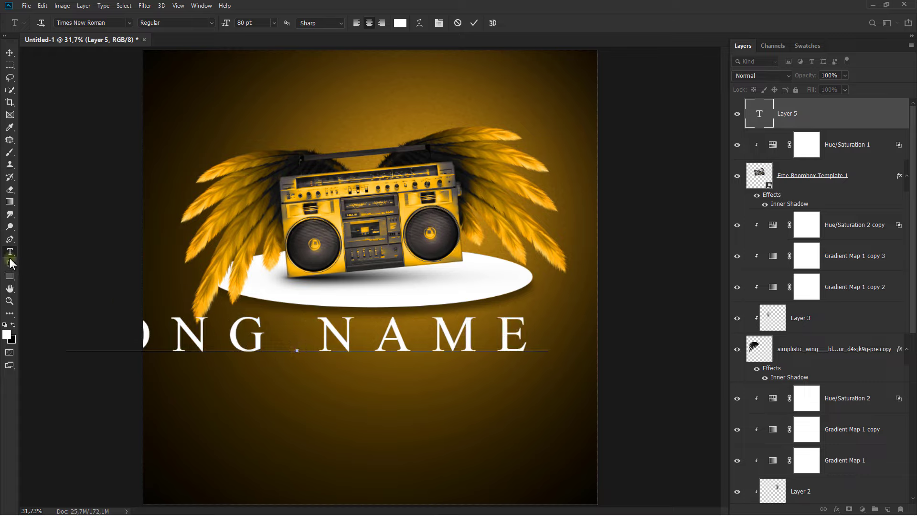
click(474, 23)
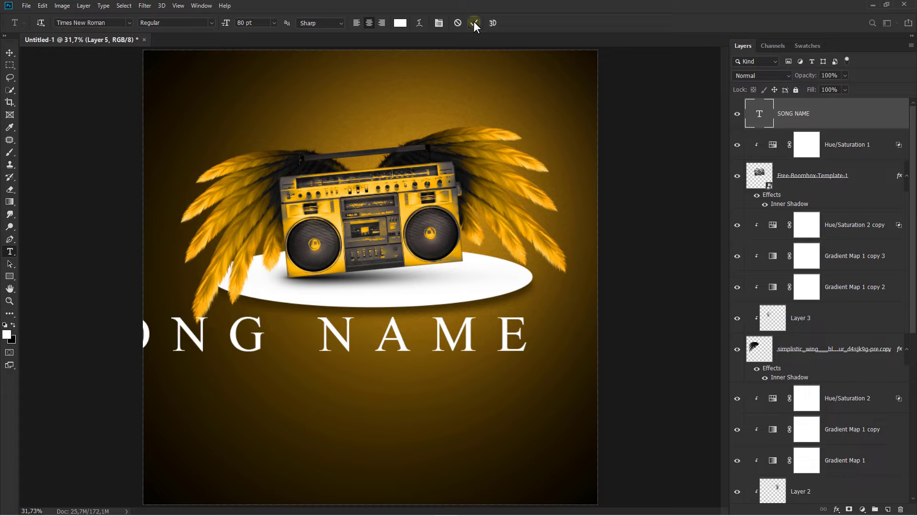
Change the font of the SONG NAME text to Bebas Neue.
click(439, 24)
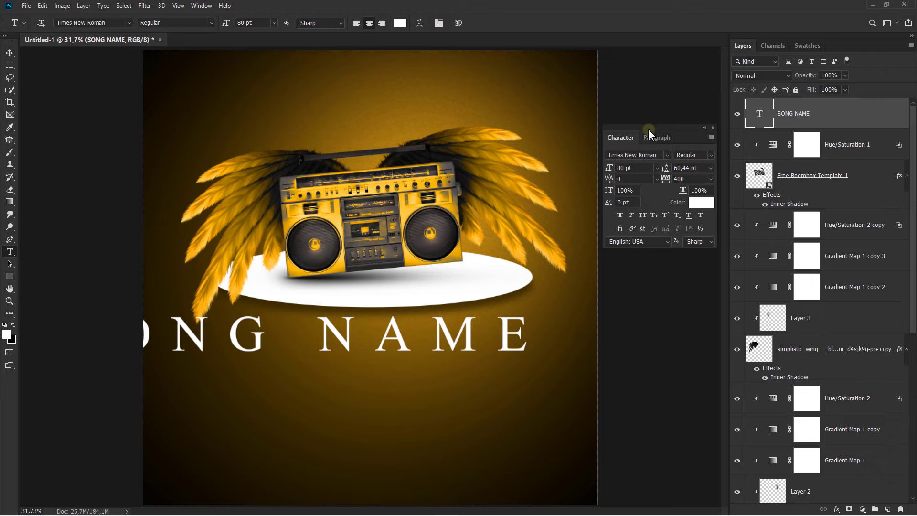
click(667, 156)
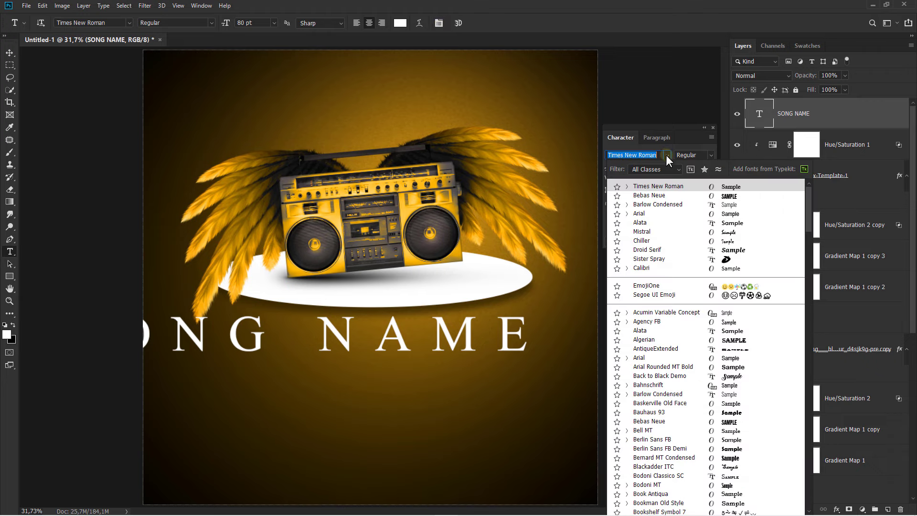
click(662, 198)
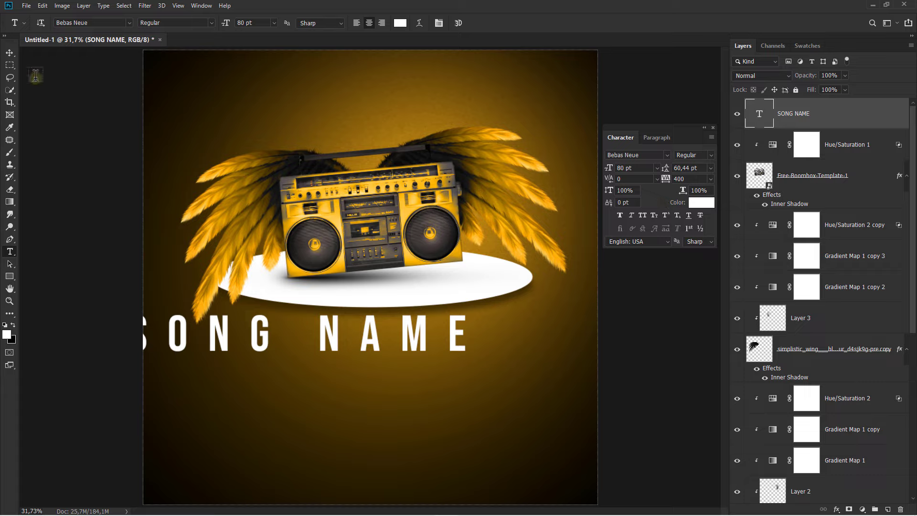
Centre the SONG NAME text beneath the white ellipse and tighten its tracking to -10.
click(10, 52)
drag(253, 293, 315, 292)
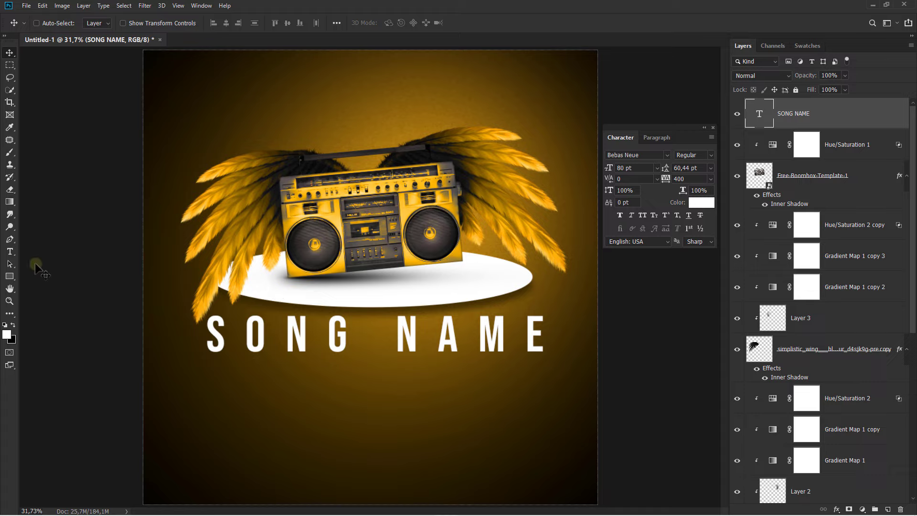
click(10, 251)
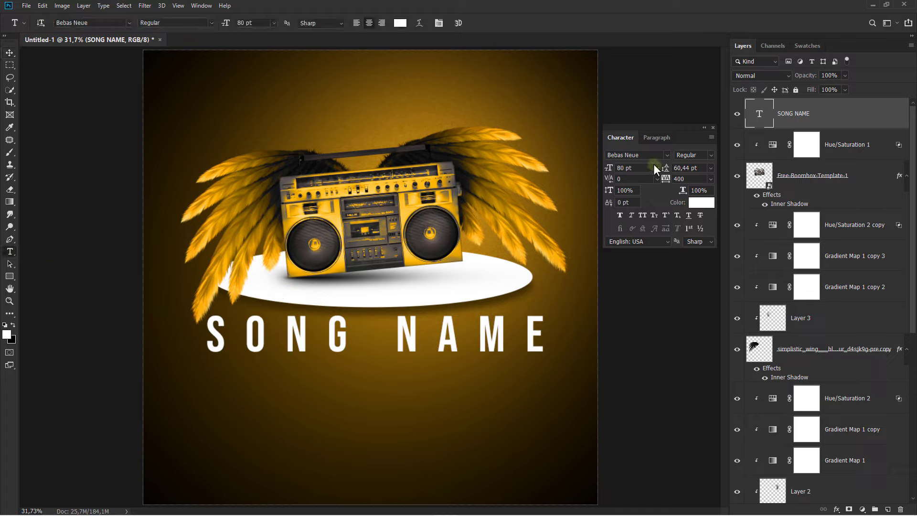
click(690, 179)
text(70)
key(Return)
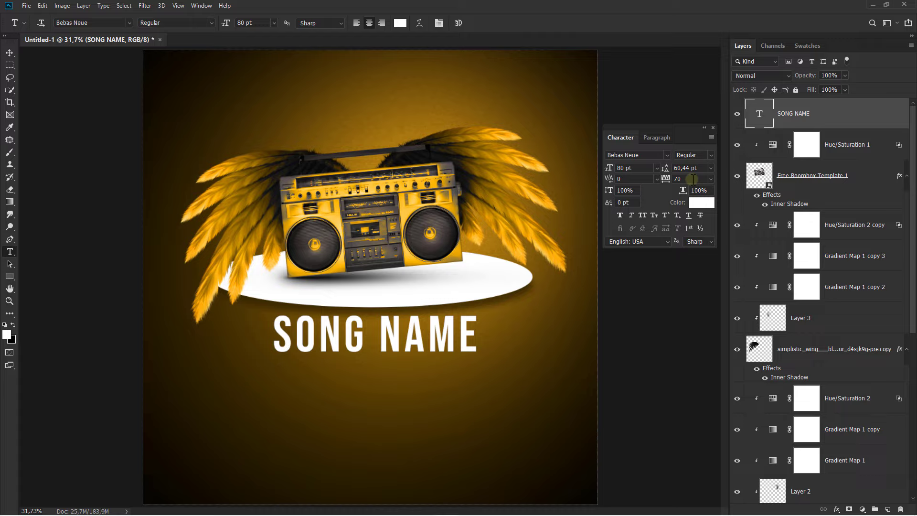
drag(669, 180, 665, 178)
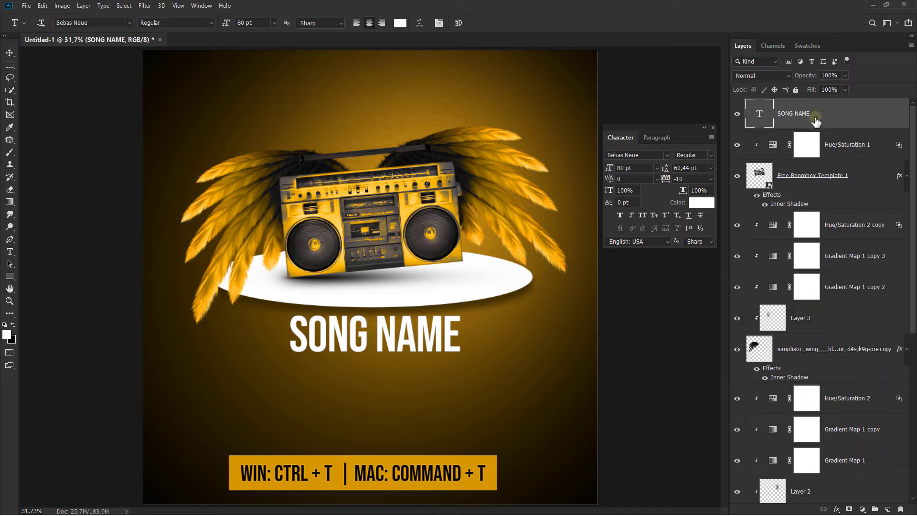
Stretch the SONG NAME text about its centre to about 136% width and 165% height.
key(ctrl+t)
mouse_move(375, 308)
mouse_down()
mouse_move(377, 287)
mouse_move(377, 296)
mouse_up()
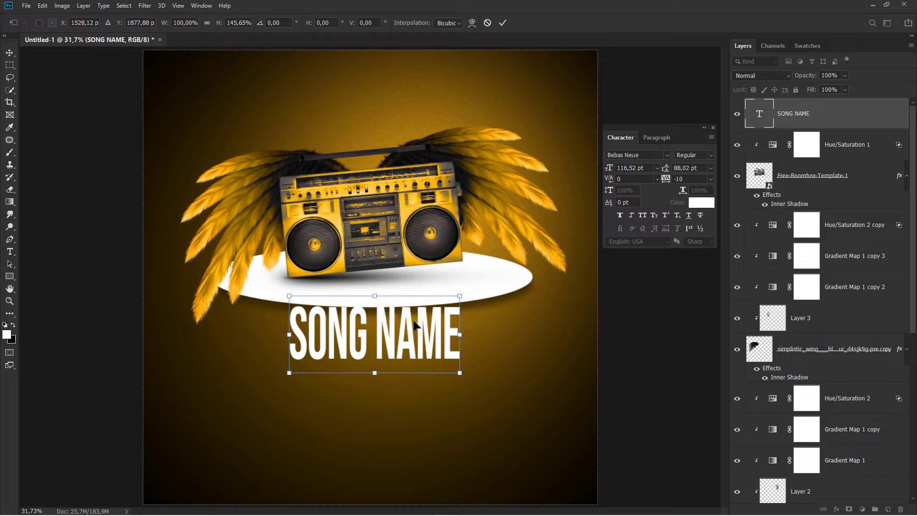
drag(459, 334, 490, 336)
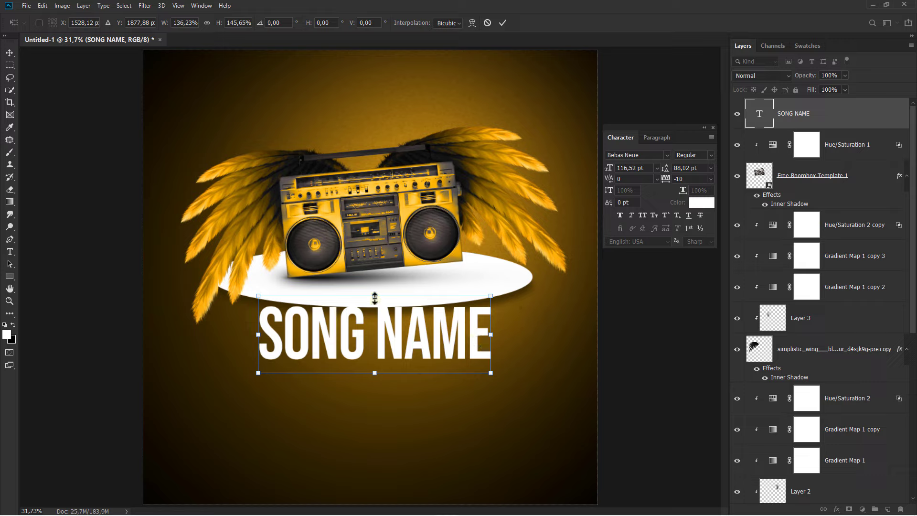
drag(375, 296, 372, 290)
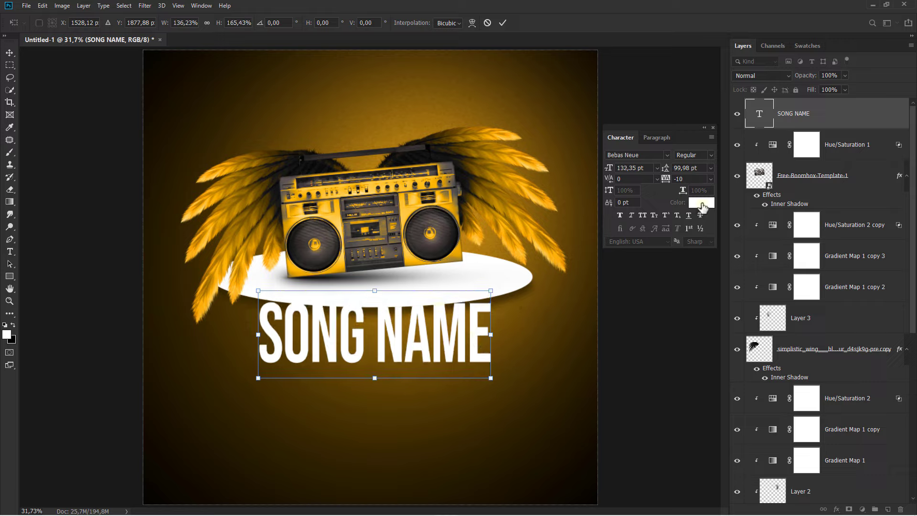
click(501, 22)
Change the SONG NAME text colour to golden yellow efaa00.
click(701, 205)
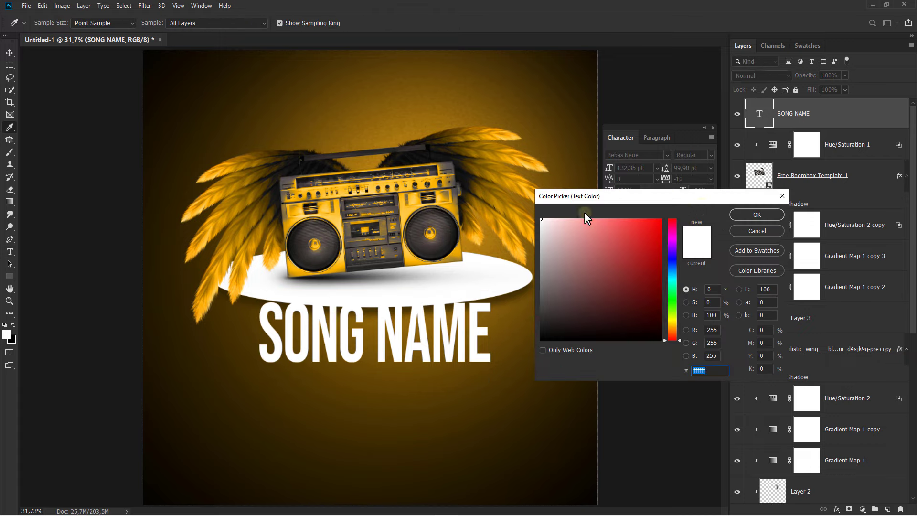
click(408, 210)
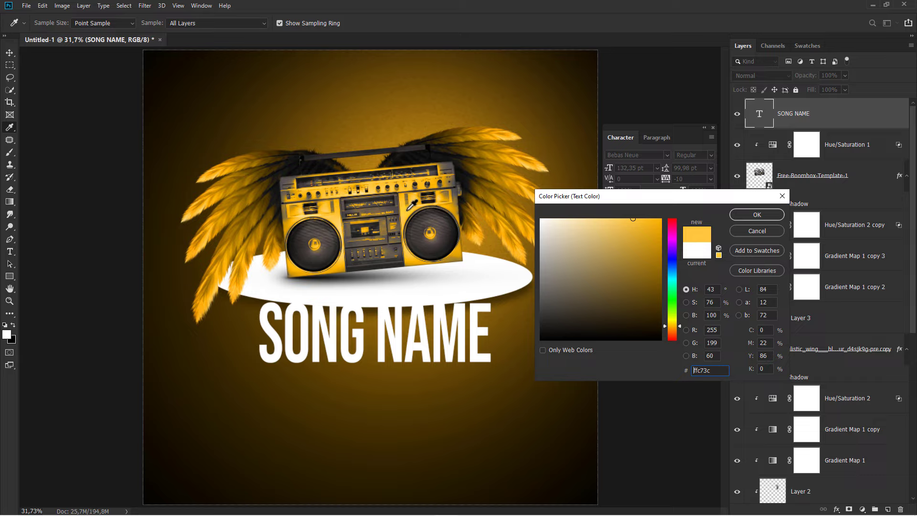
click(664, 226)
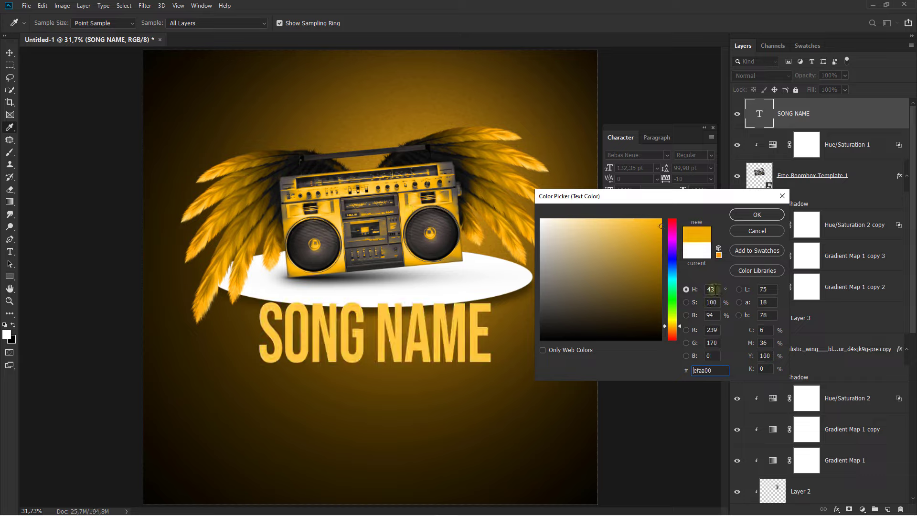
click(745, 214)
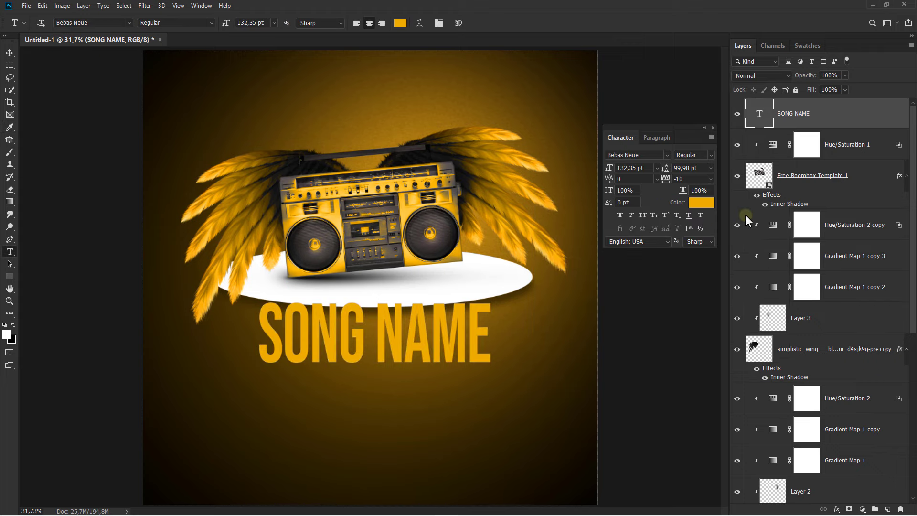
Skew the SONG NAME text vertically by about -4.7° so its right end rises.
click(804, 121)
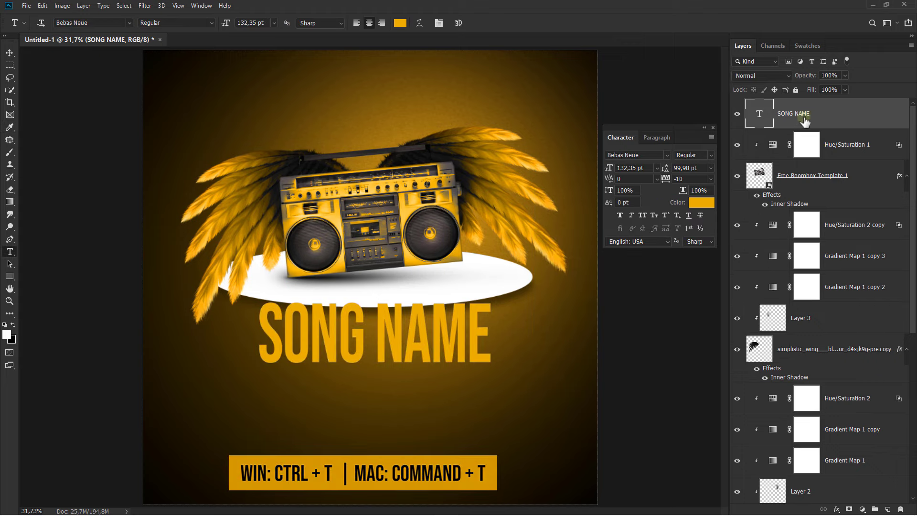
key(ctrl+t)
right_click(436, 309)
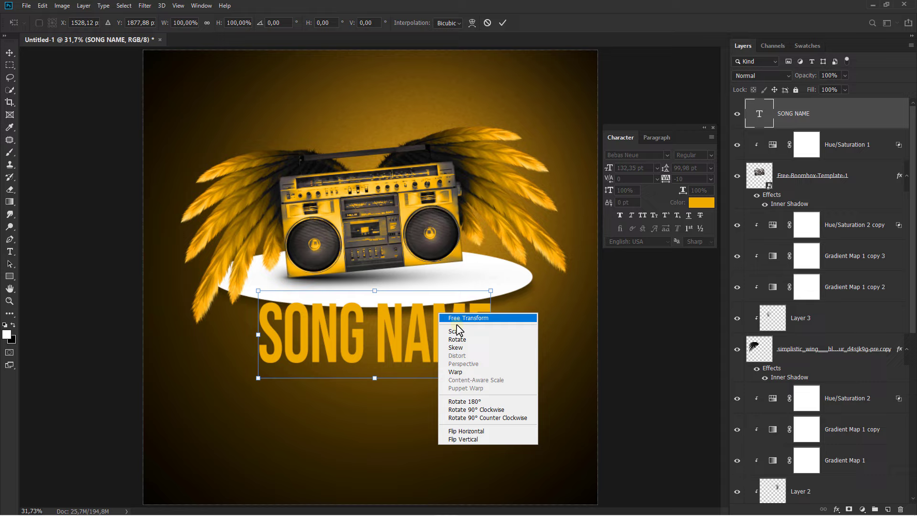
click(473, 348)
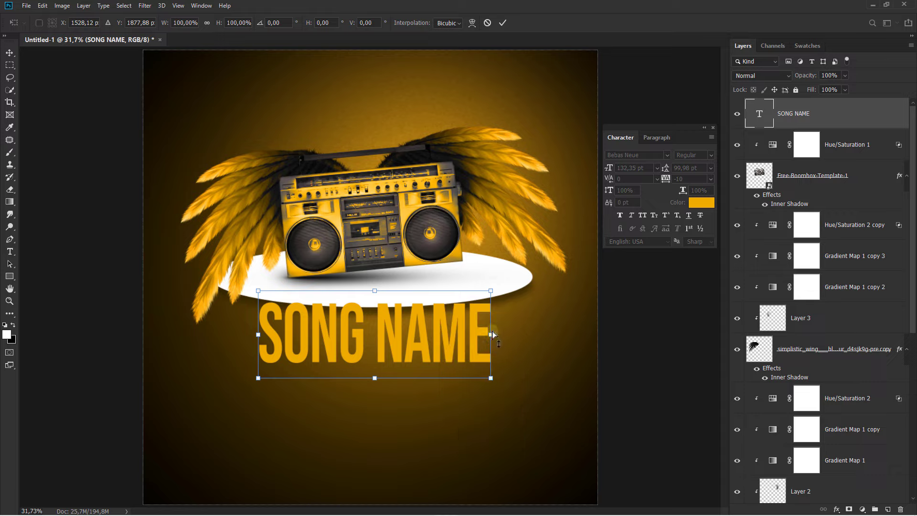
drag(493, 334, 496, 316)
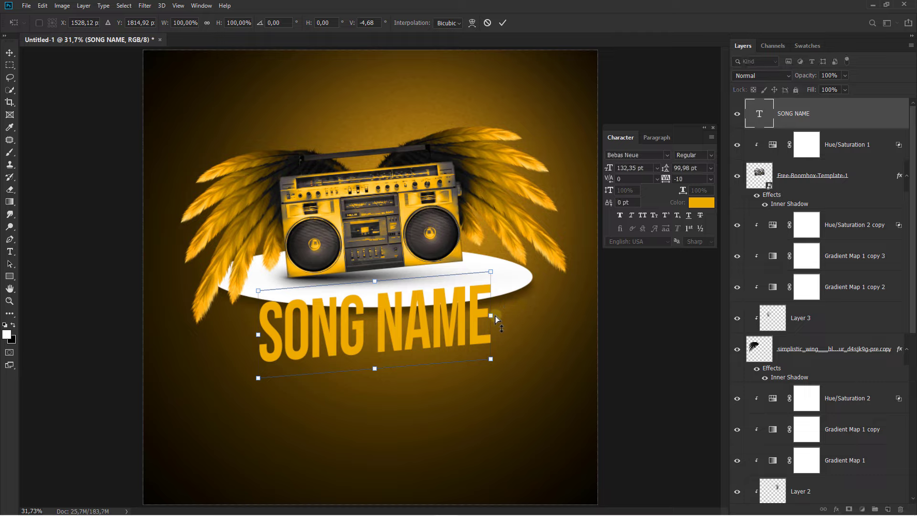
key(Return)
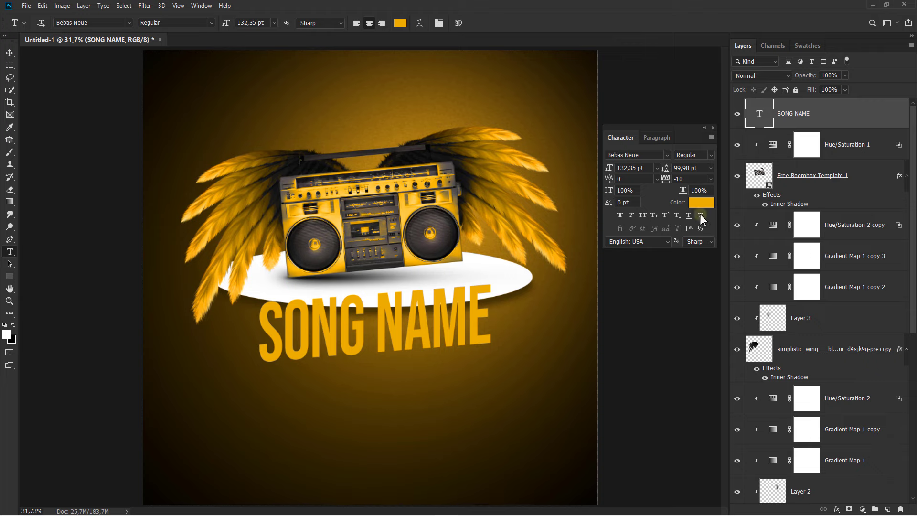
Add a drop shadow to the SONG NAME layer with a 22 px distance and 18 px size.
right_click(820, 117)
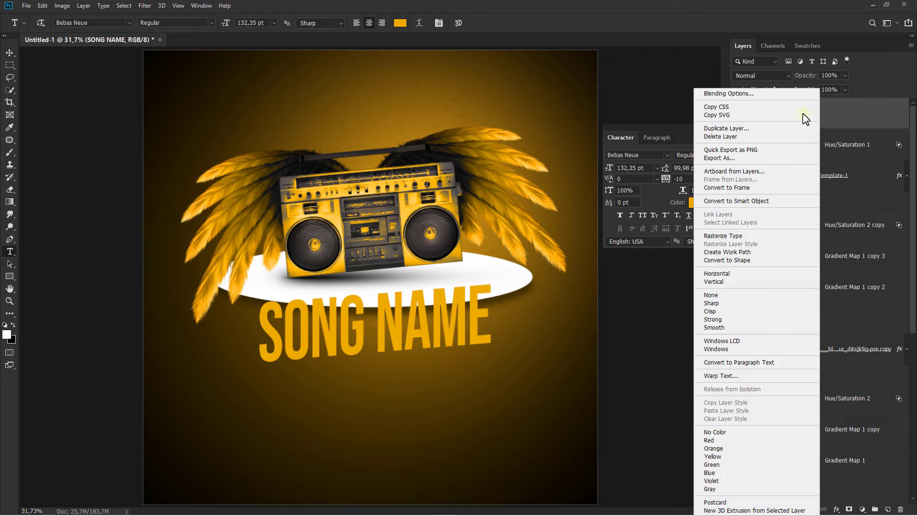
click(758, 94)
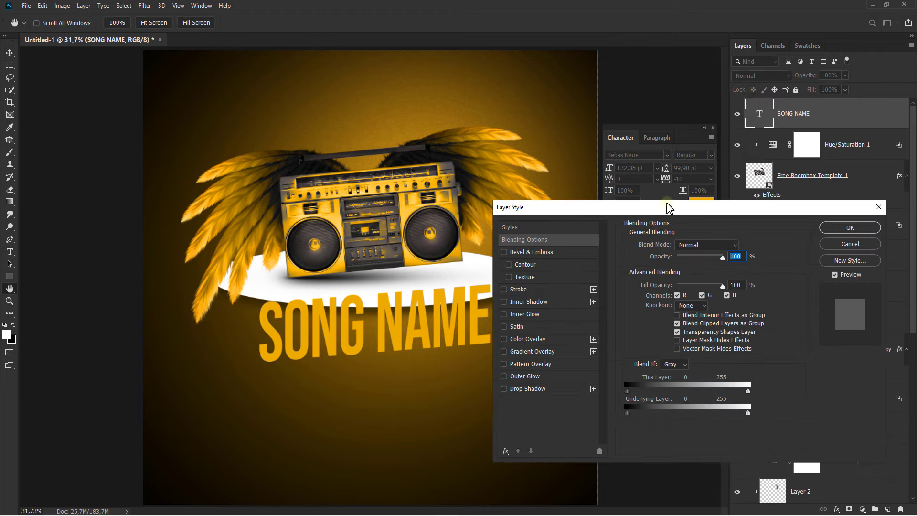
click(521, 389)
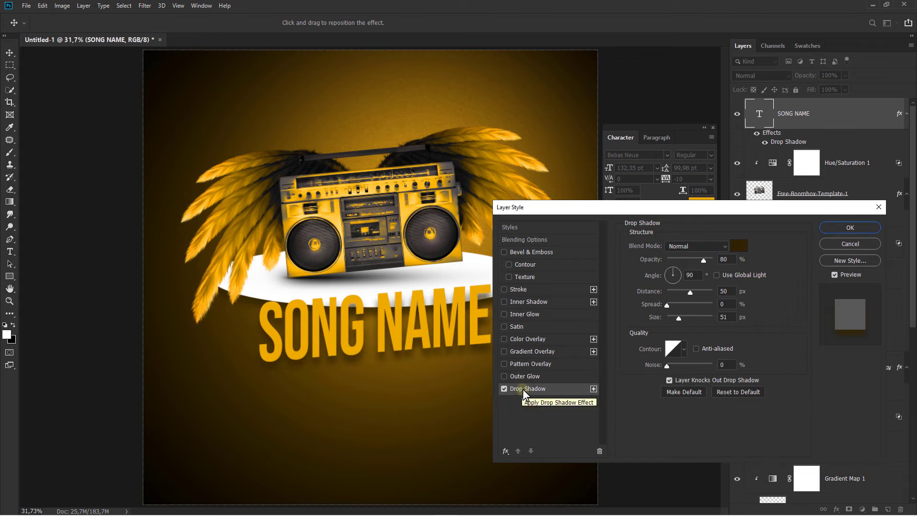
drag(688, 293, 677, 290)
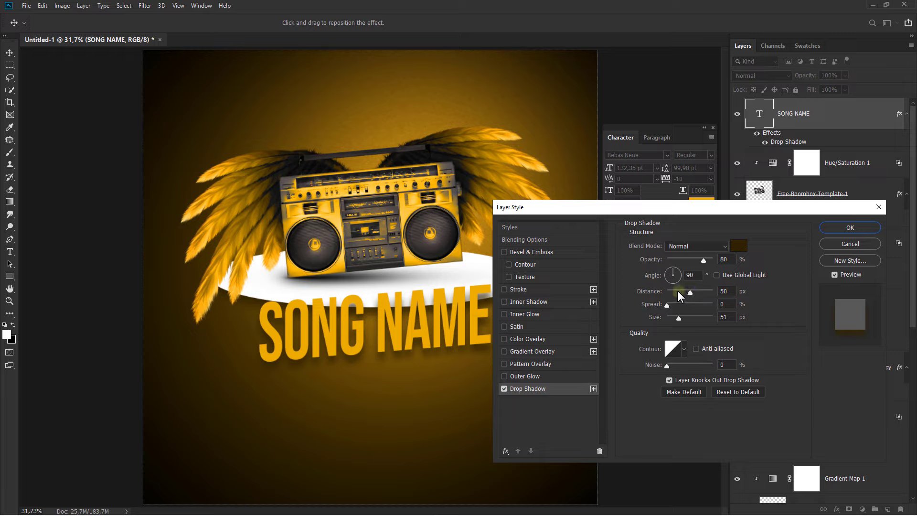
click(674, 318)
drag(674, 319, 672, 319)
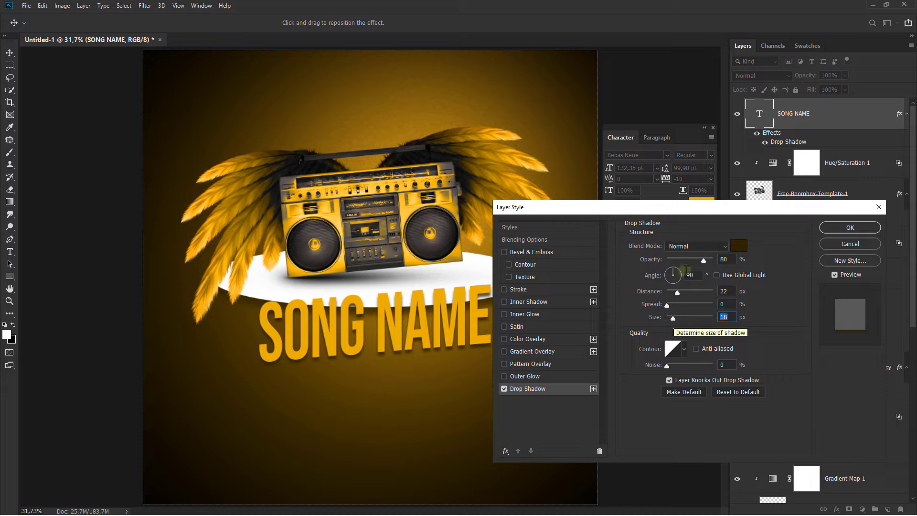
Set the text drop shadow's angle to 179° and its opacity to 100%.
drag(676, 273, 663, 278)
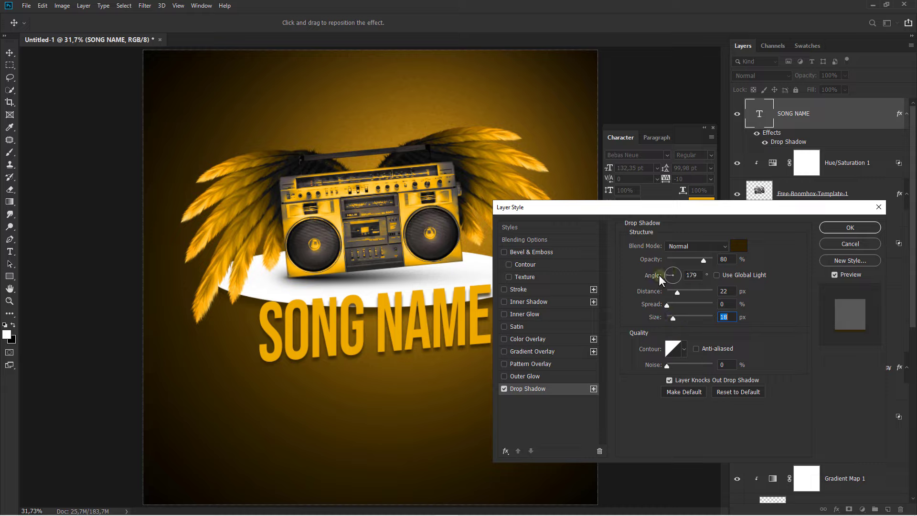
click(658, 274)
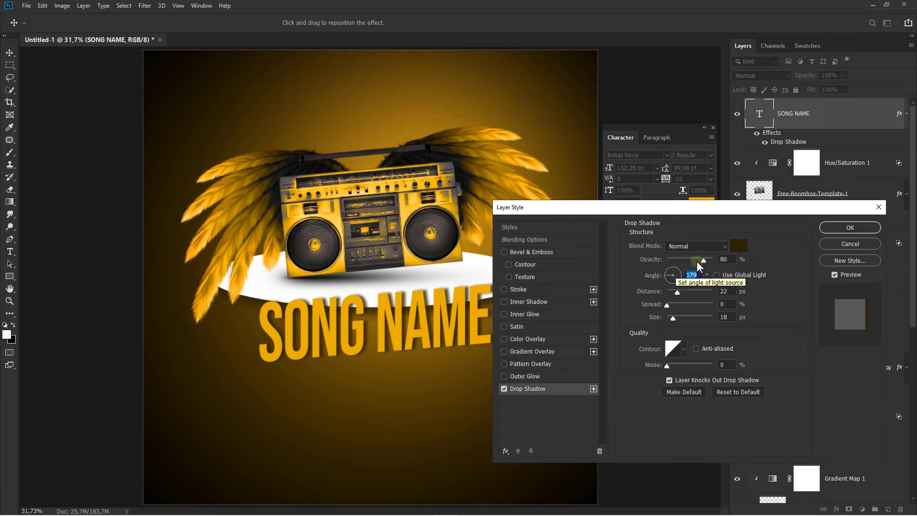
drag(703, 259, 717, 258)
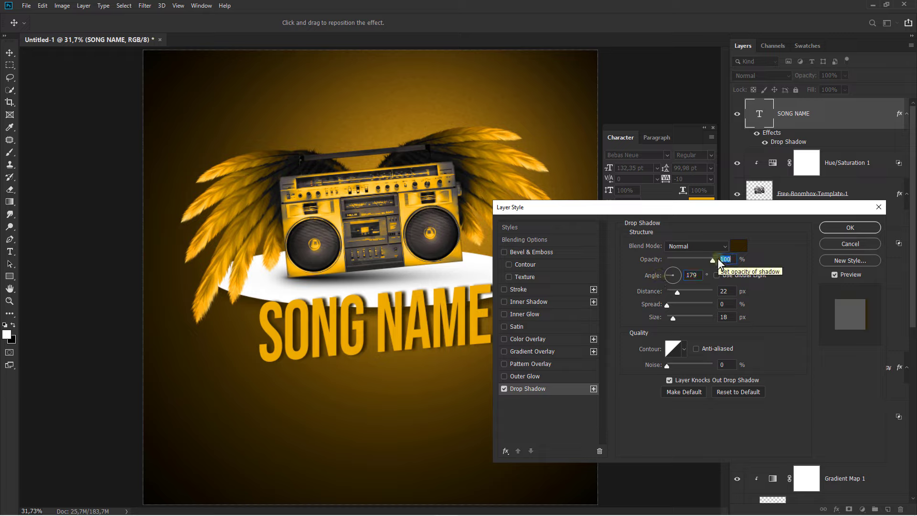
Recolour the text drop shadow to dark brown 423b34, reduce its opacity slightly and apply the layer style.
click(737, 247)
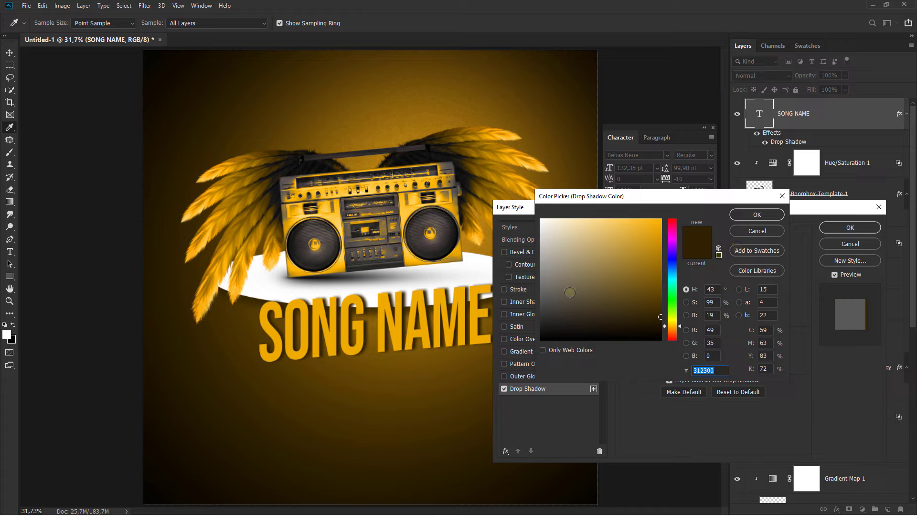
click(392, 247)
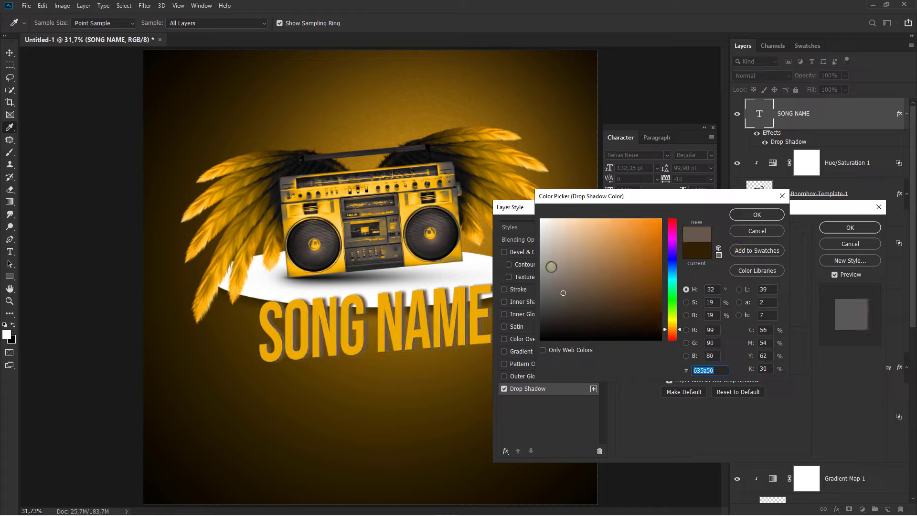
click(566, 309)
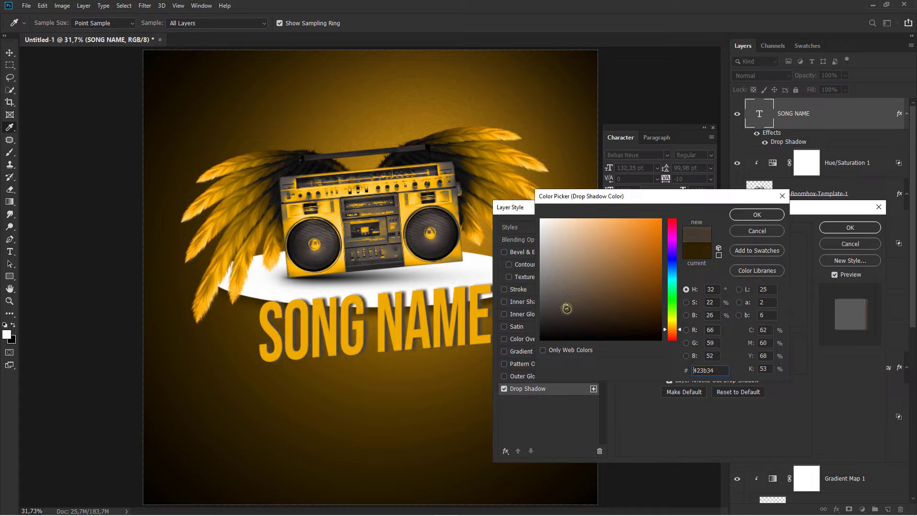
click(756, 214)
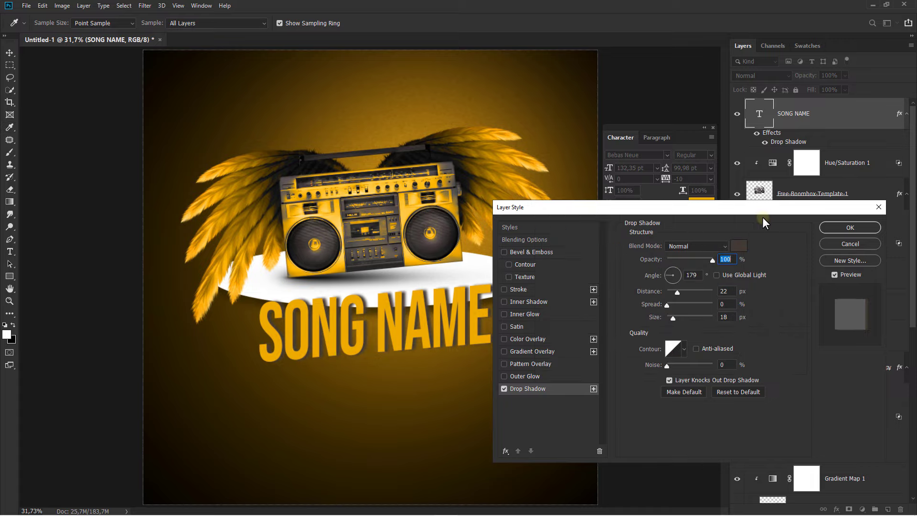
click(702, 258)
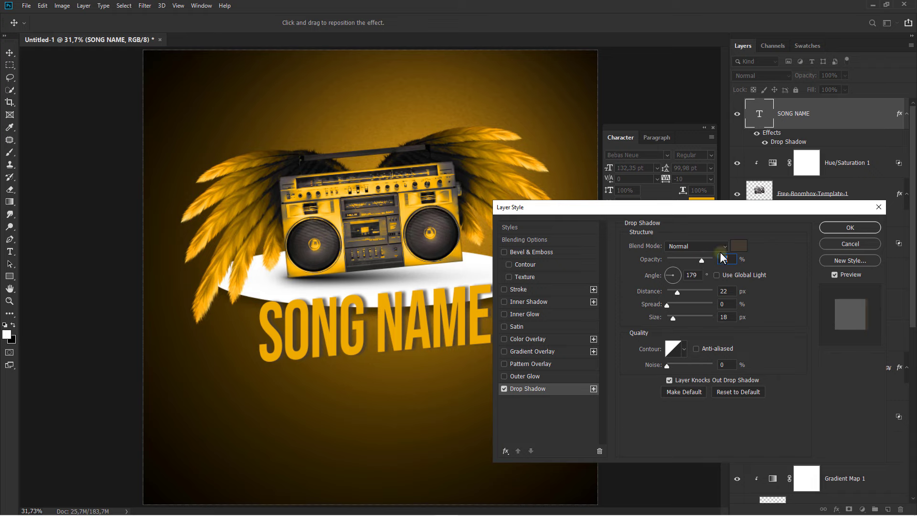
click(827, 227)
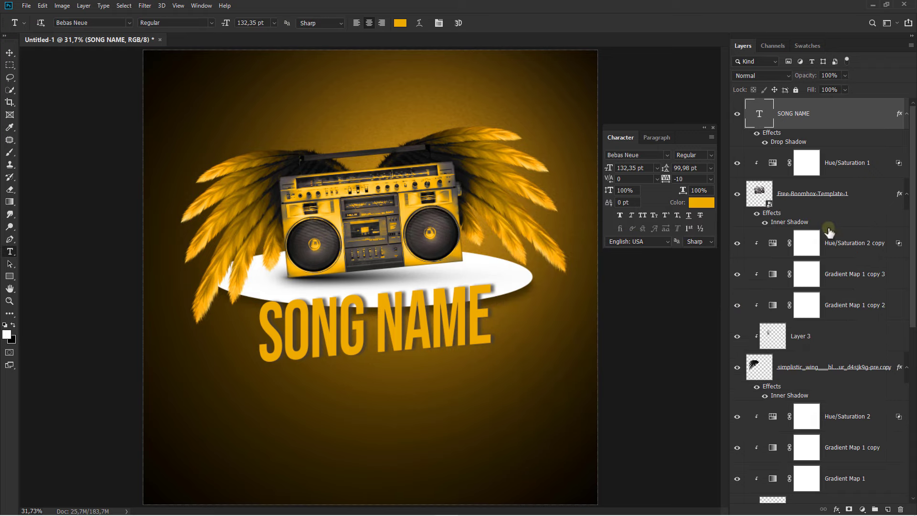
Put away the character settings and compare the poster with the SONG NAME layer hidden and shown.
click(713, 128)
click(736, 115)
click(738, 114)
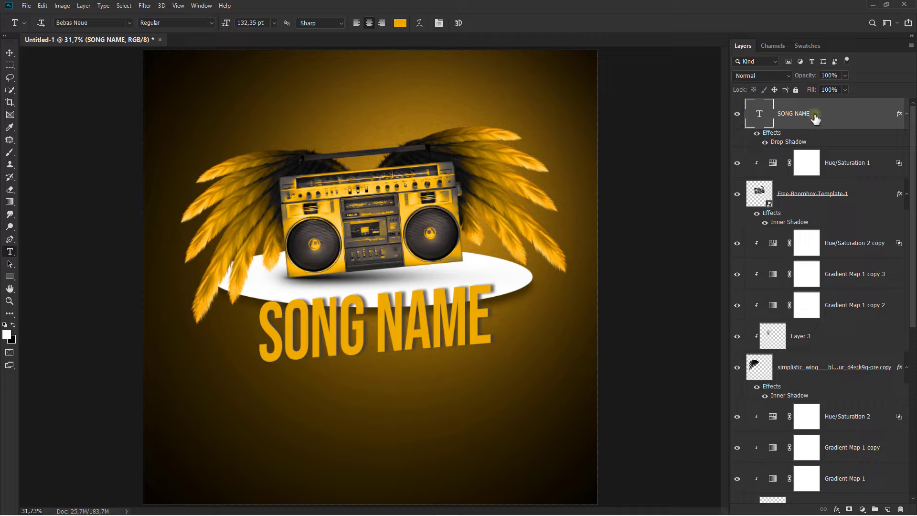
Duplicate the SONG NAME text layer and place the copy directly below the original title.
key(ctrl+j)
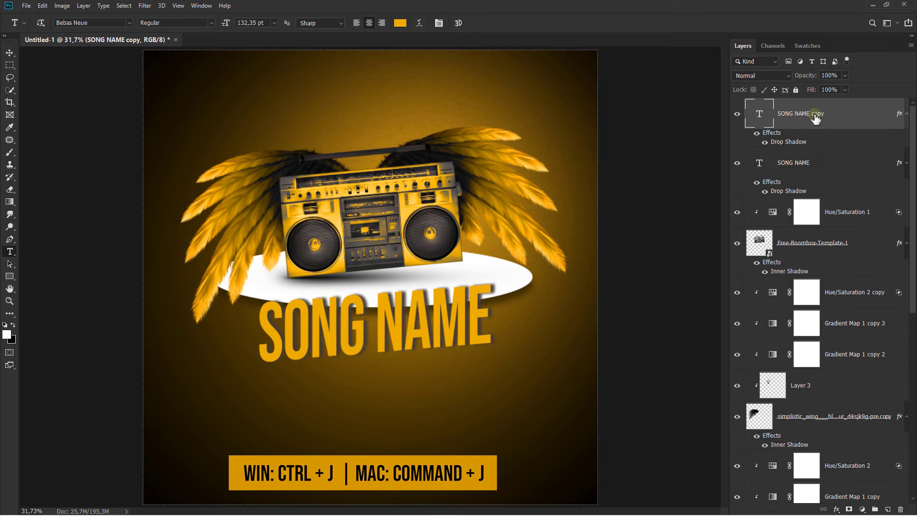
key(v)
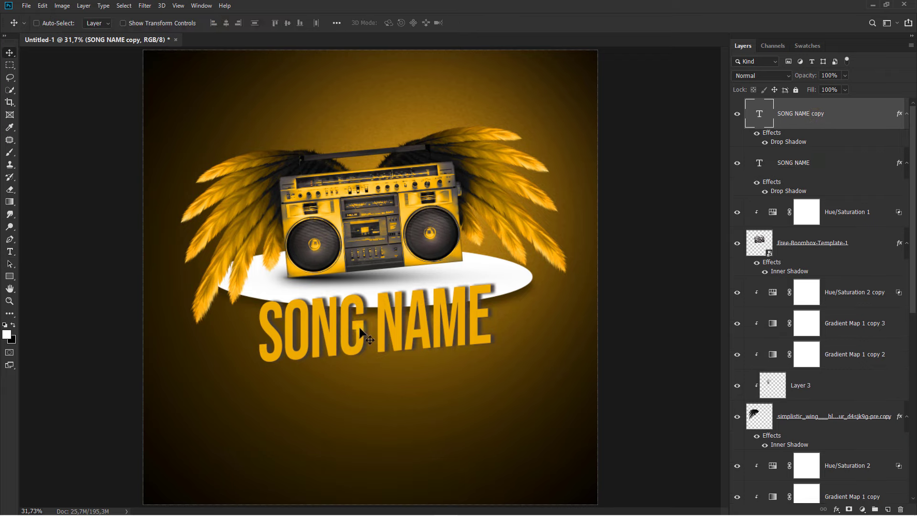
drag(360, 336, 242, 388)
Replace the word SONG in the copied title with ARTIST so that it reads ARTIST NAME.
key(t)
click(363, 390)
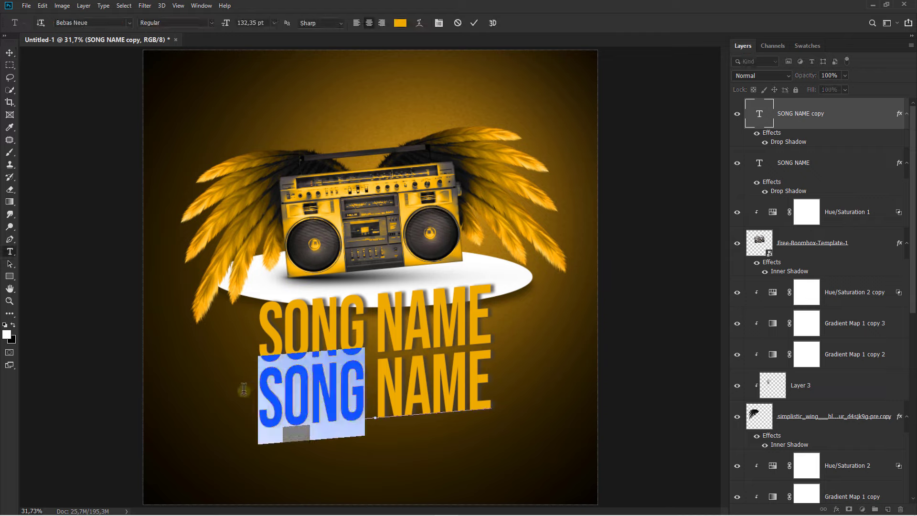
text(ARTIST)
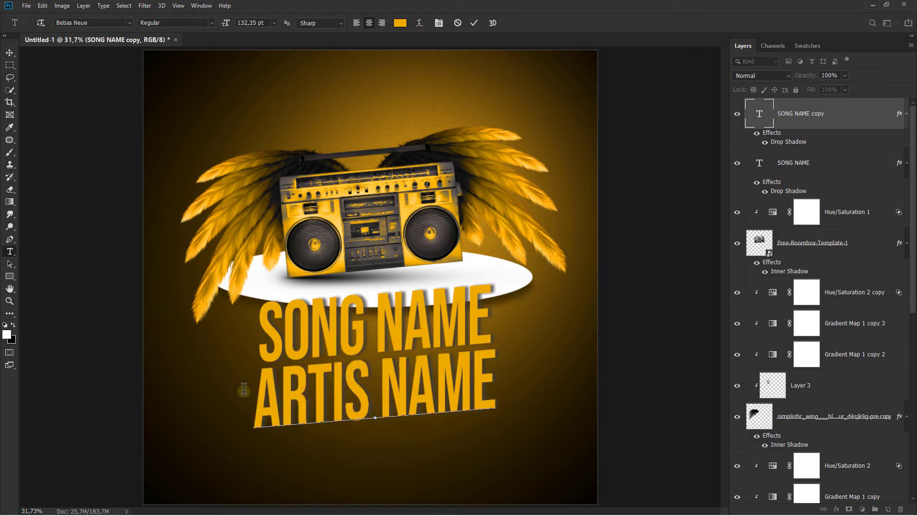
click(10, 52)
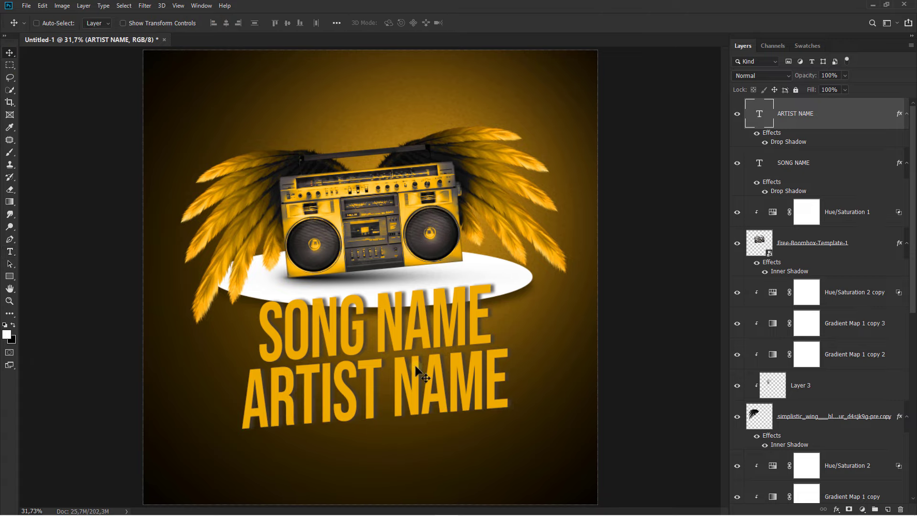
Recolour the ARTIST NAME text to white ffffff.
key(t)
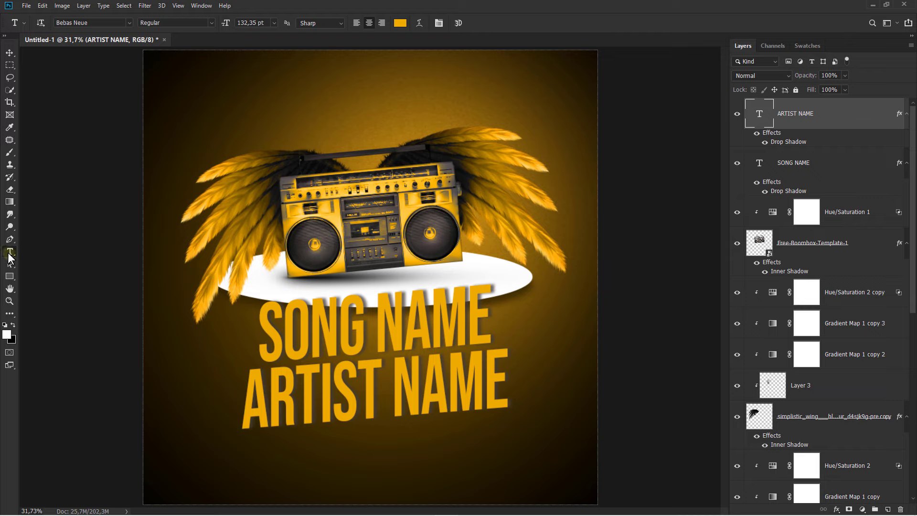
click(400, 22)
click(542, 234)
drag(543, 234, 541, 207)
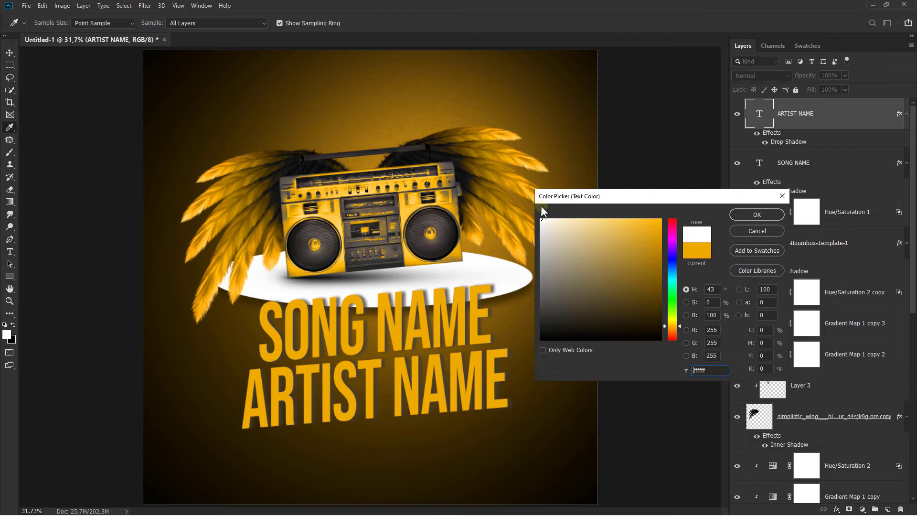
click(742, 213)
Reduce the ARTIST NAME text to 25,35 pt and set its tracking to 400.
click(439, 23)
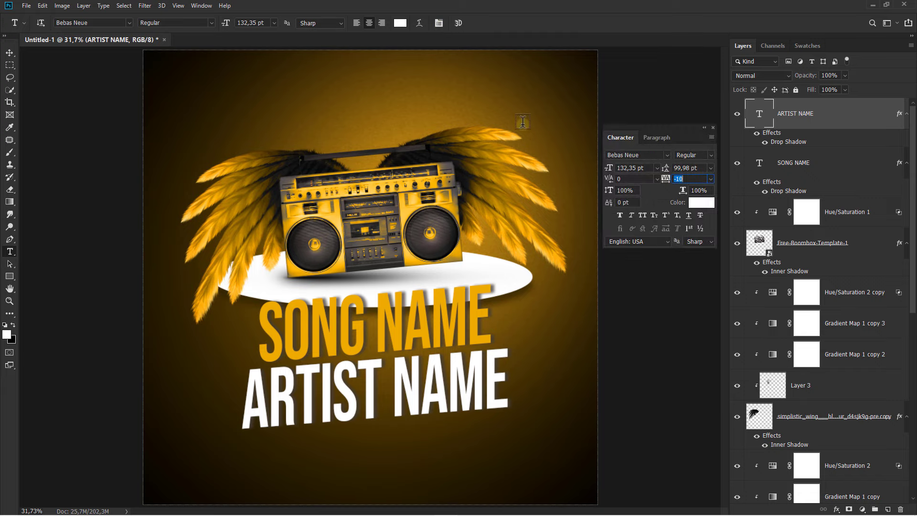
drag(608, 171, 568, 177)
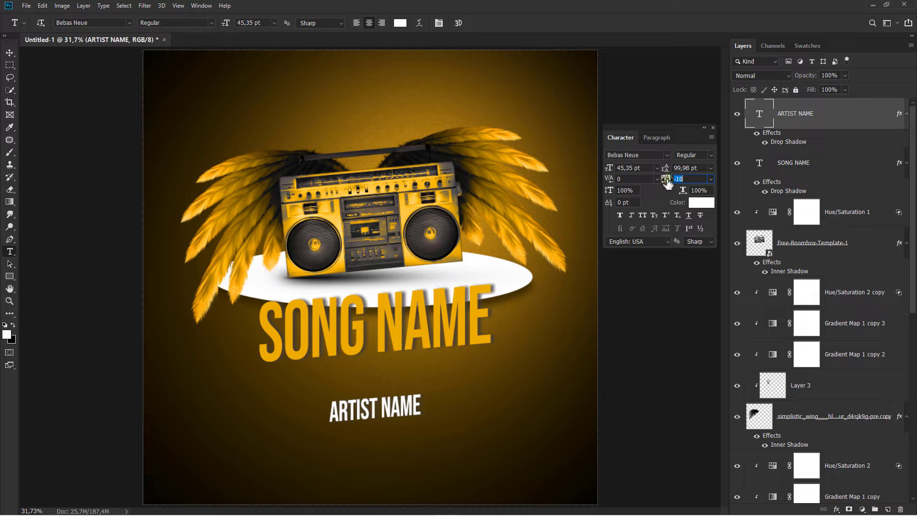
mouse_move(666, 182)
mouse_down()
mouse_move(684, 180)
mouse_move(666, 181)
mouse_up()
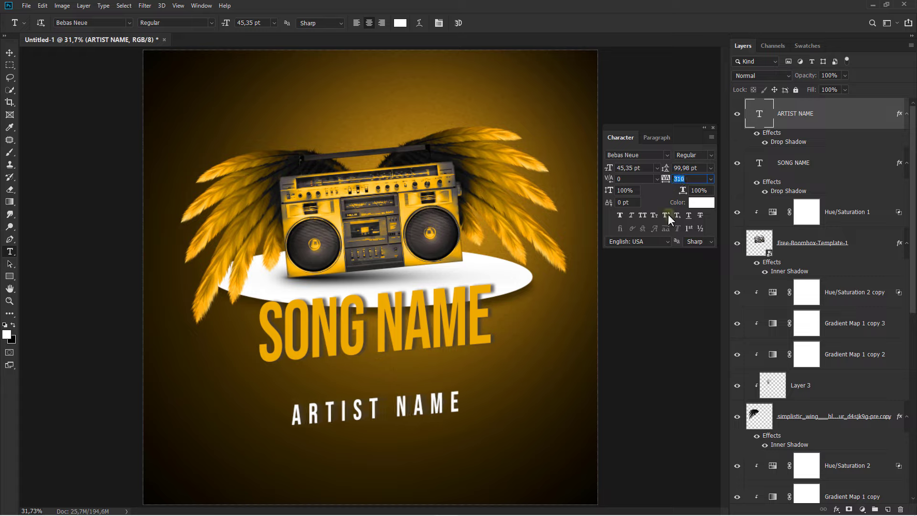
drag(609, 167, 598, 168)
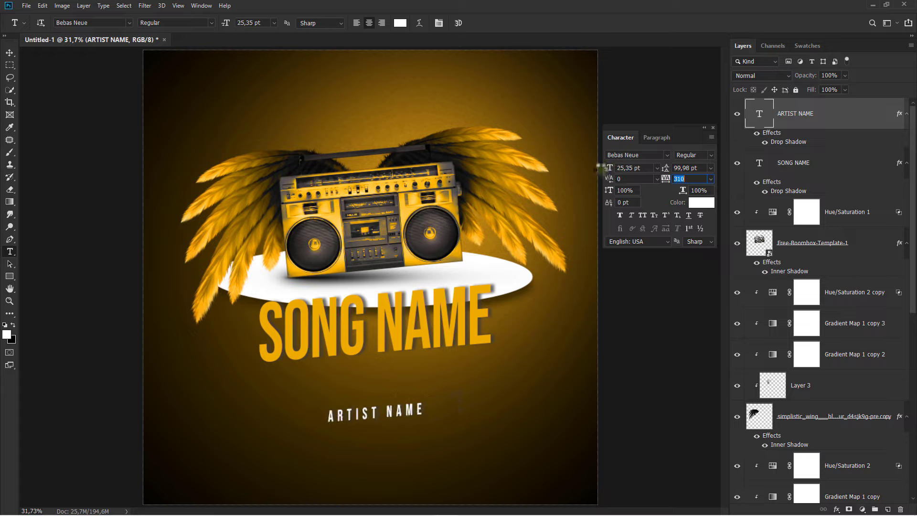
text(400)
key(Return)
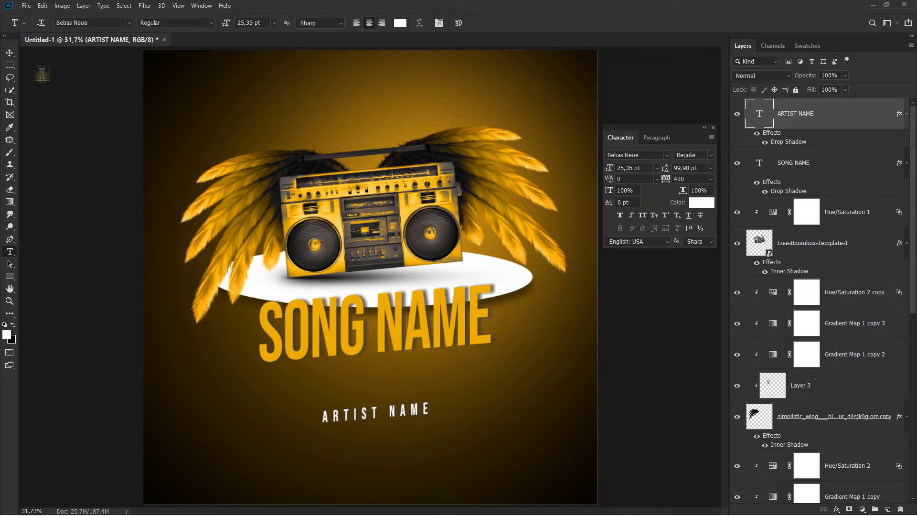
Move the ARTIST NAME text straight up to just below SONG NAME and put away the character settings.
click(11, 52)
drag(371, 407, 371, 361)
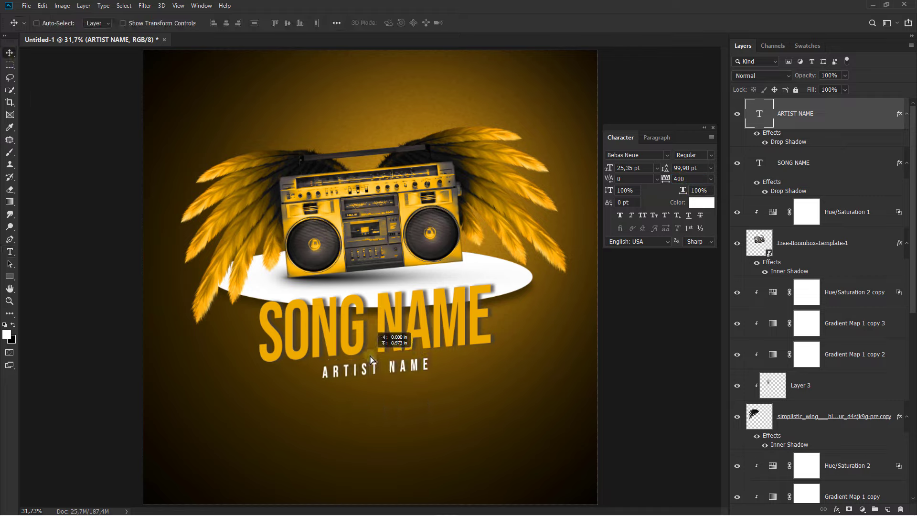
click(712, 128)
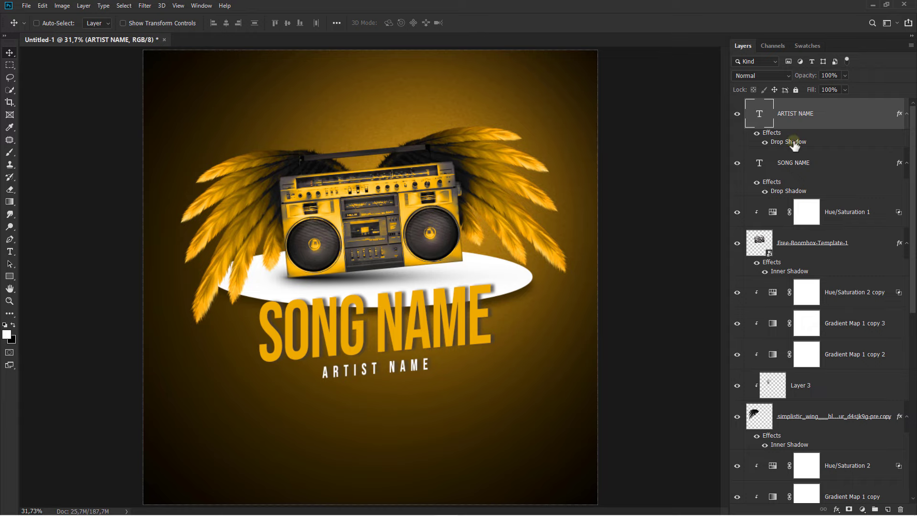
Set the ARTIST NAME drop shadow to 10 px distance, 10 px size and 100% opacity, apply it and inspect the text up close.
double_click(793, 142)
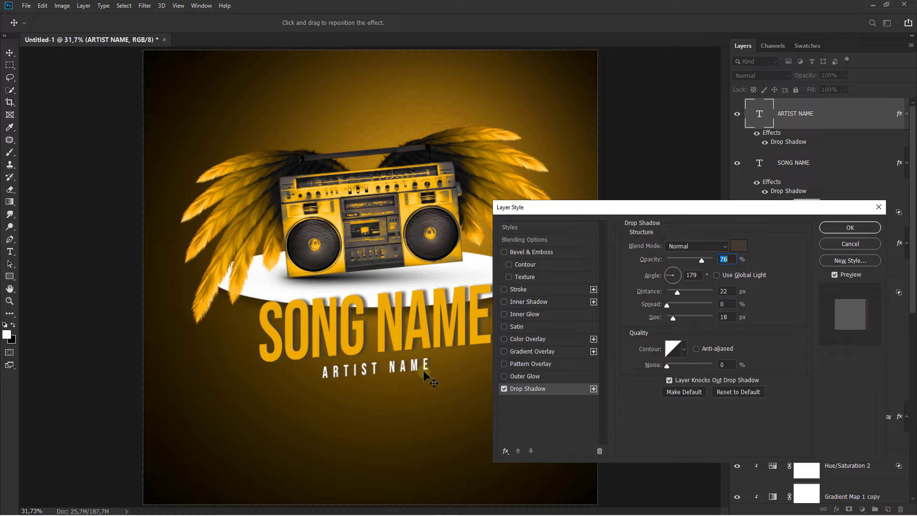
click(723, 290)
text(10)
click(713, 317)
text(10)
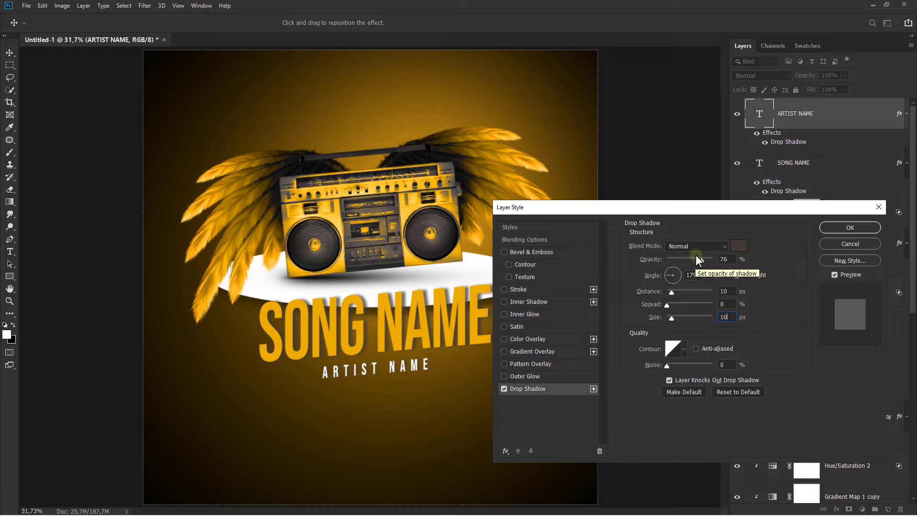
click(770, 246)
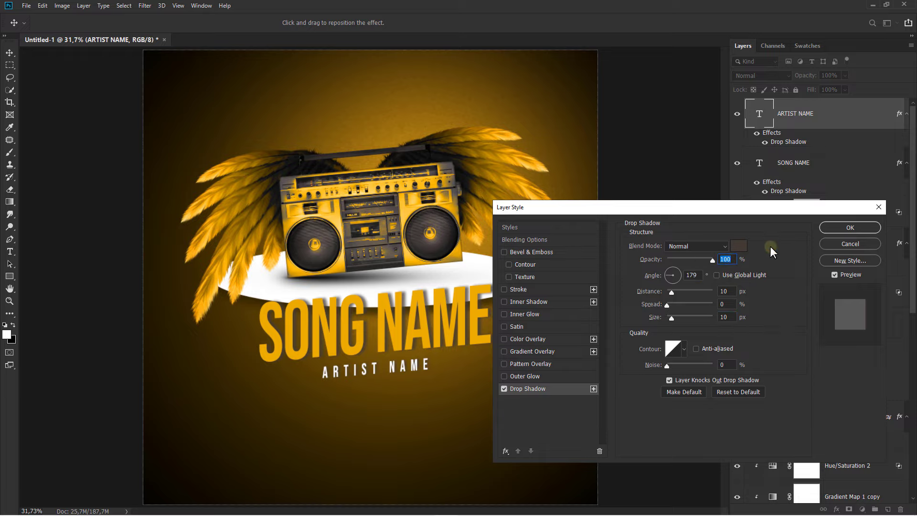
click(833, 228)
scroll(401, 364, up, 5)
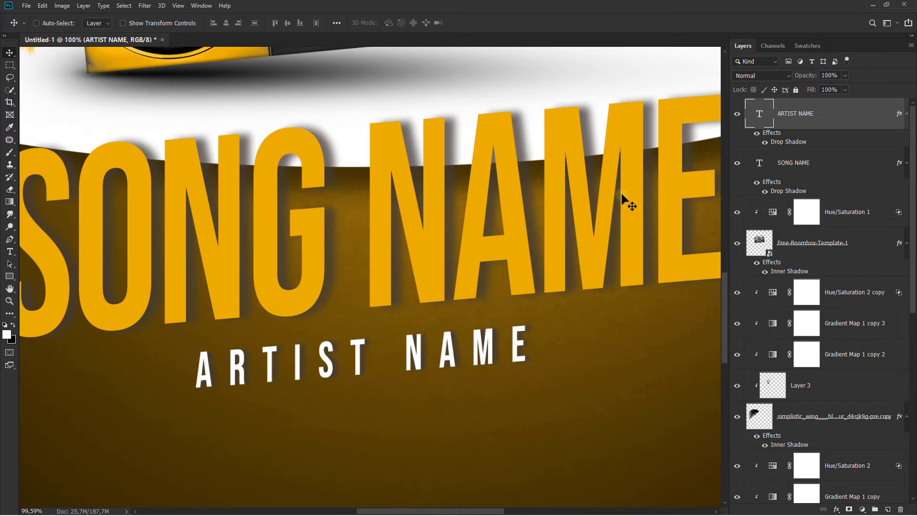
scroll(597, 205, down, 5)
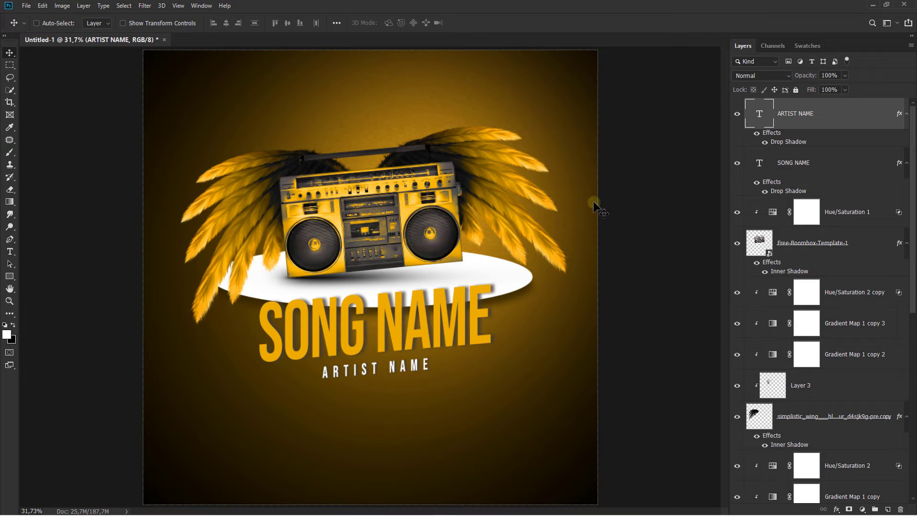
Place parental.png as a small logo in the poster's lower-right corner and set its blend mode to Lighten.
scroll(593, 201, down, 1)
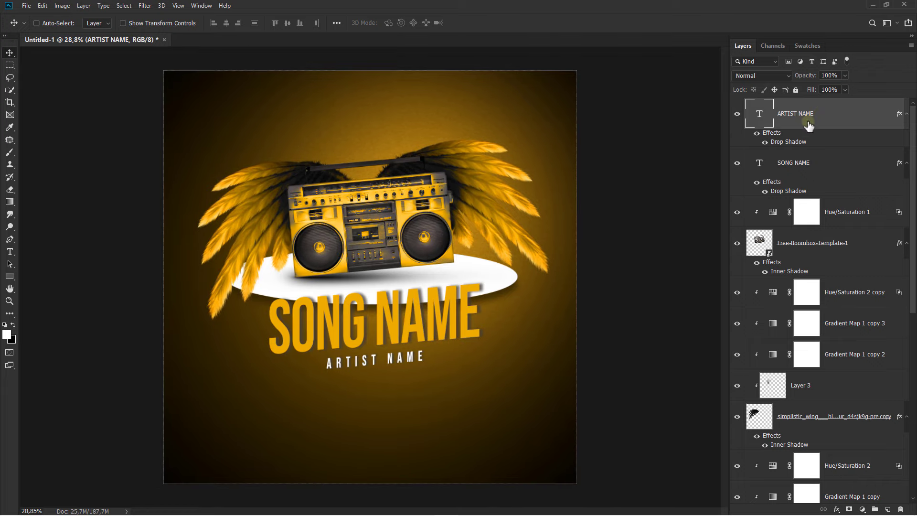
click(446, 506)
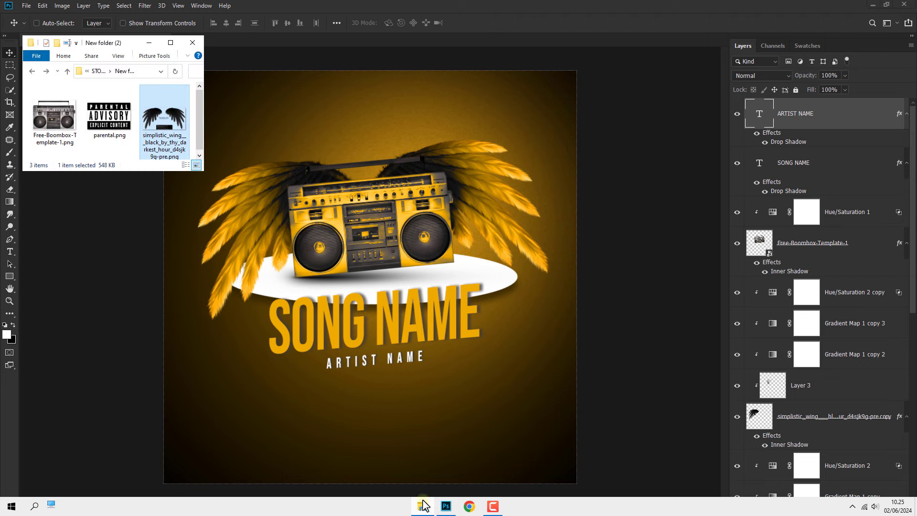
click(110, 125)
drag(110, 125, 507, 433)
drag(412, 381, 537, 450)
key(Return)
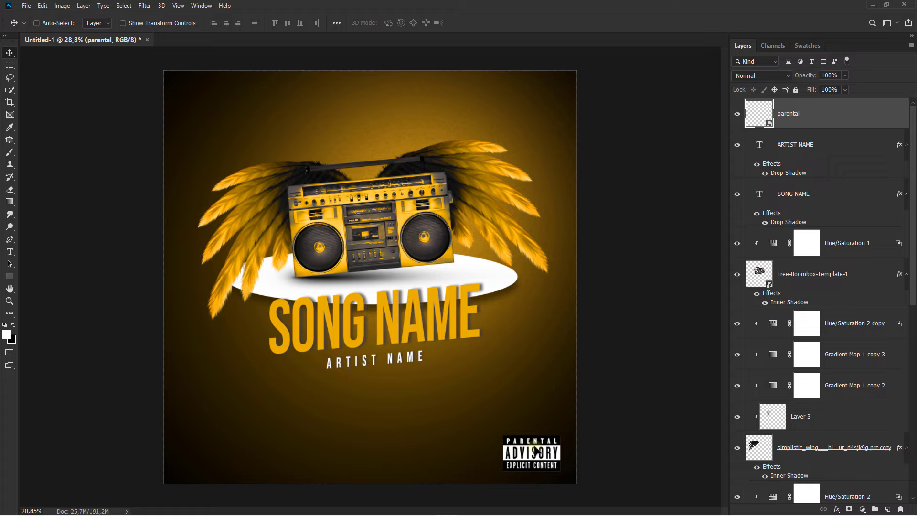
click(749, 77)
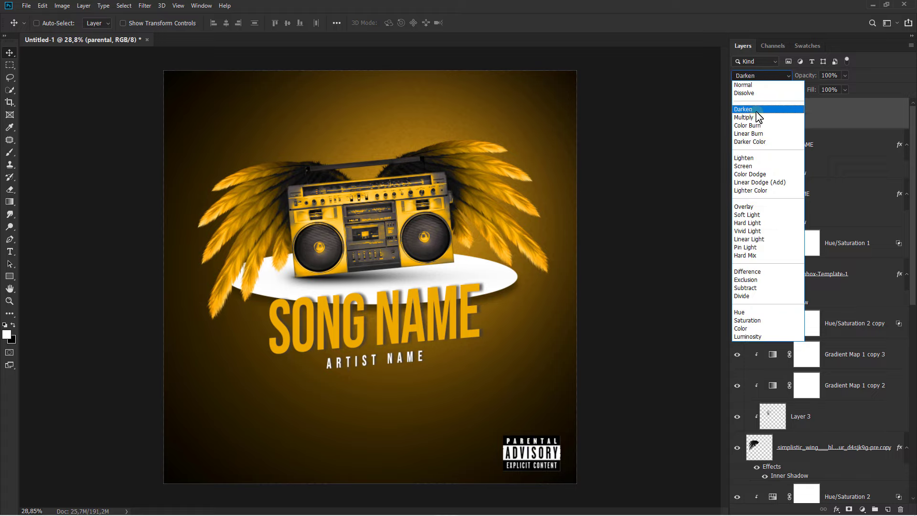
click(761, 159)
Try the parental layer at 67% opacity, restore it to 100% and view the whole poster.
click(844, 77)
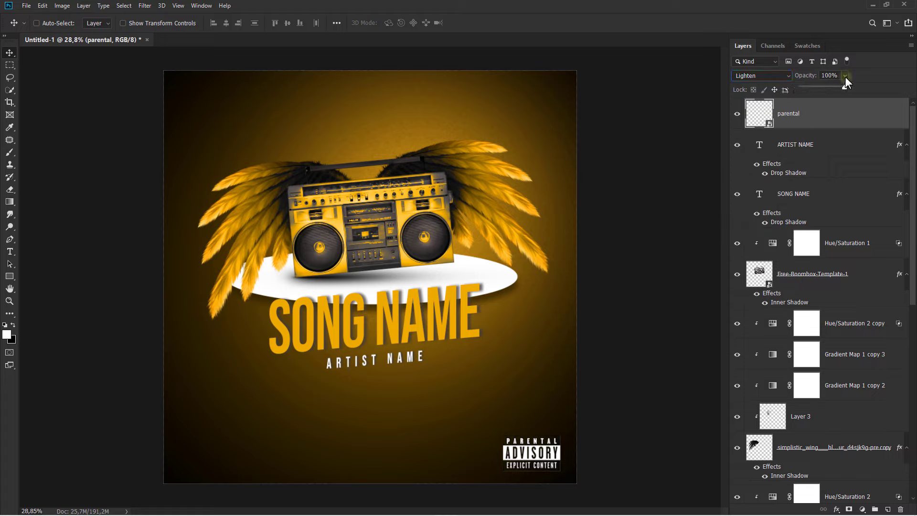
drag(835, 87, 830, 89)
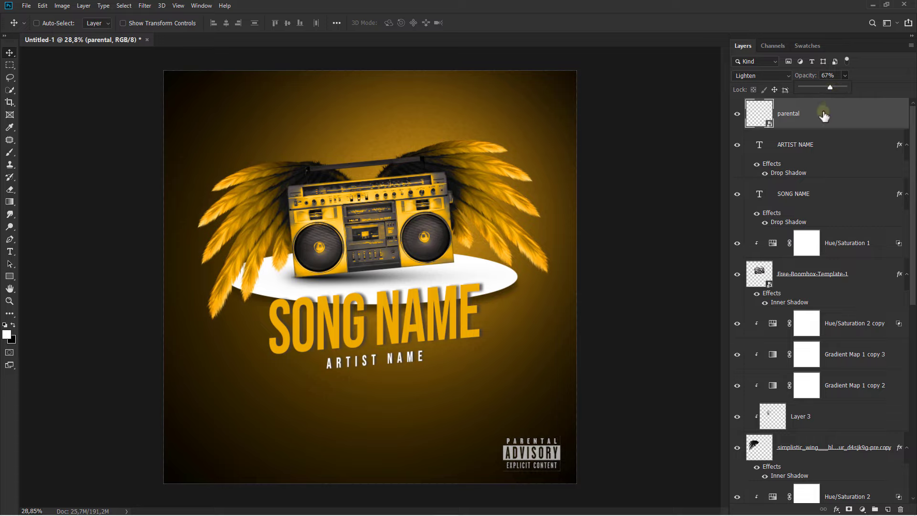
click(823, 114)
key(0)
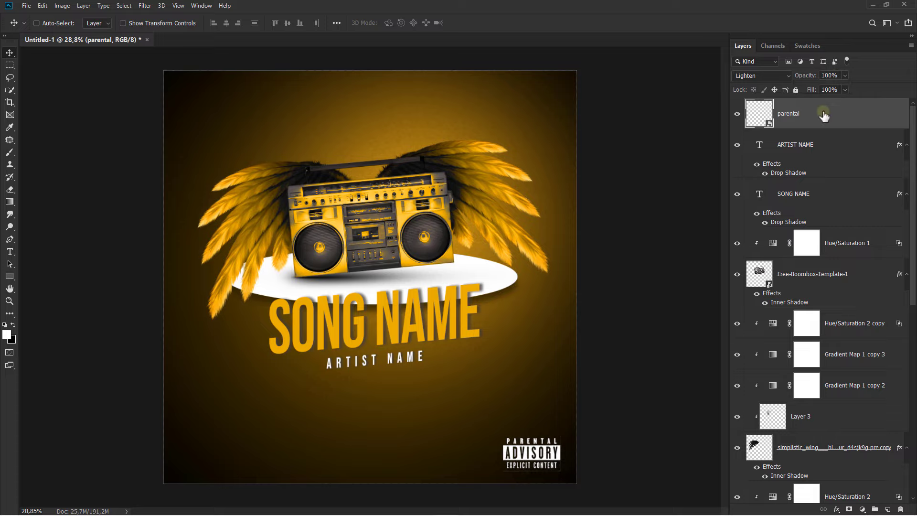
key(ctrl+0)
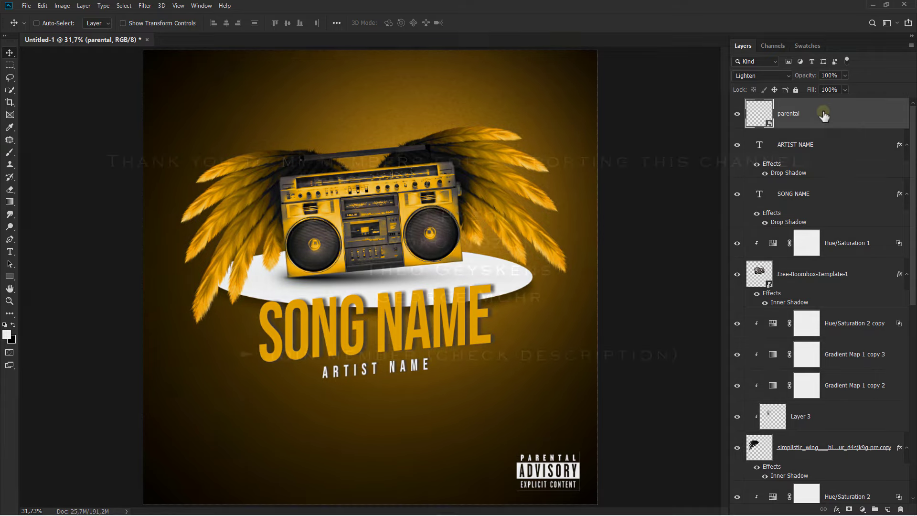